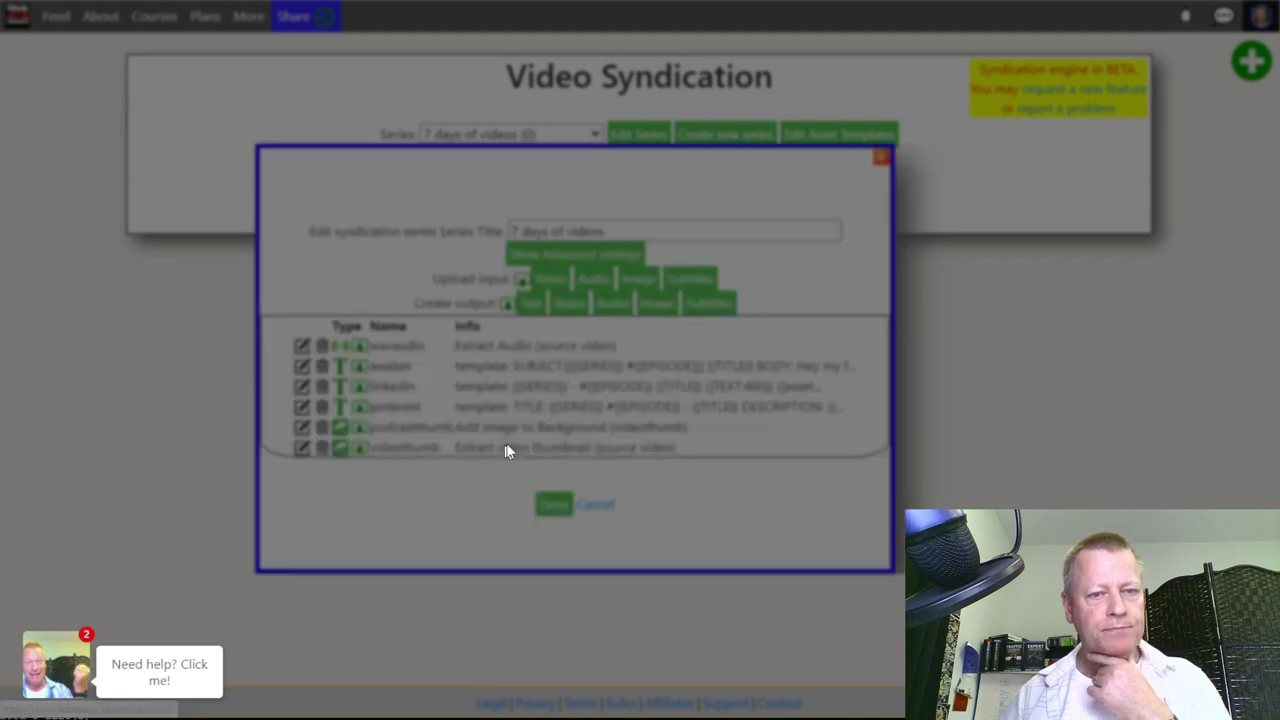
# Delete the pinterest, podcastthumb and linkedin asset templates from the 7 days of videos series.
pyautogui.click(490, 432)
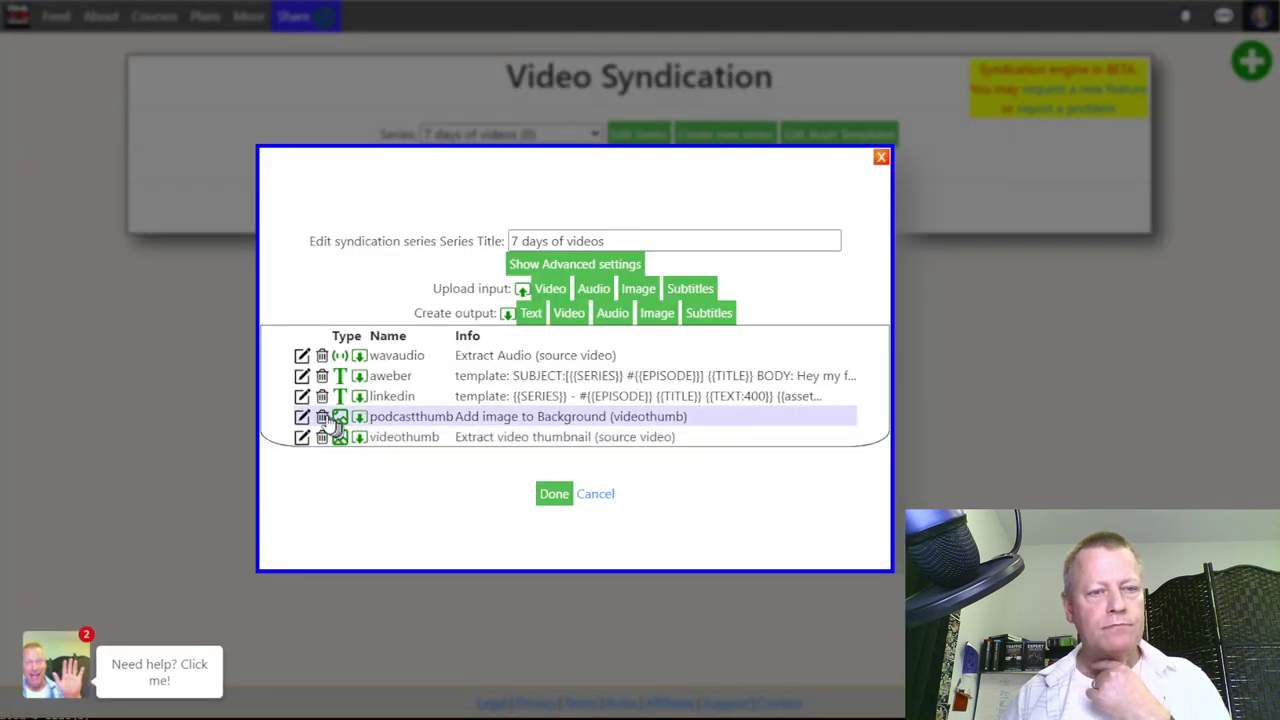
pyautogui.click(322, 416)
pyautogui.click(530, 448)
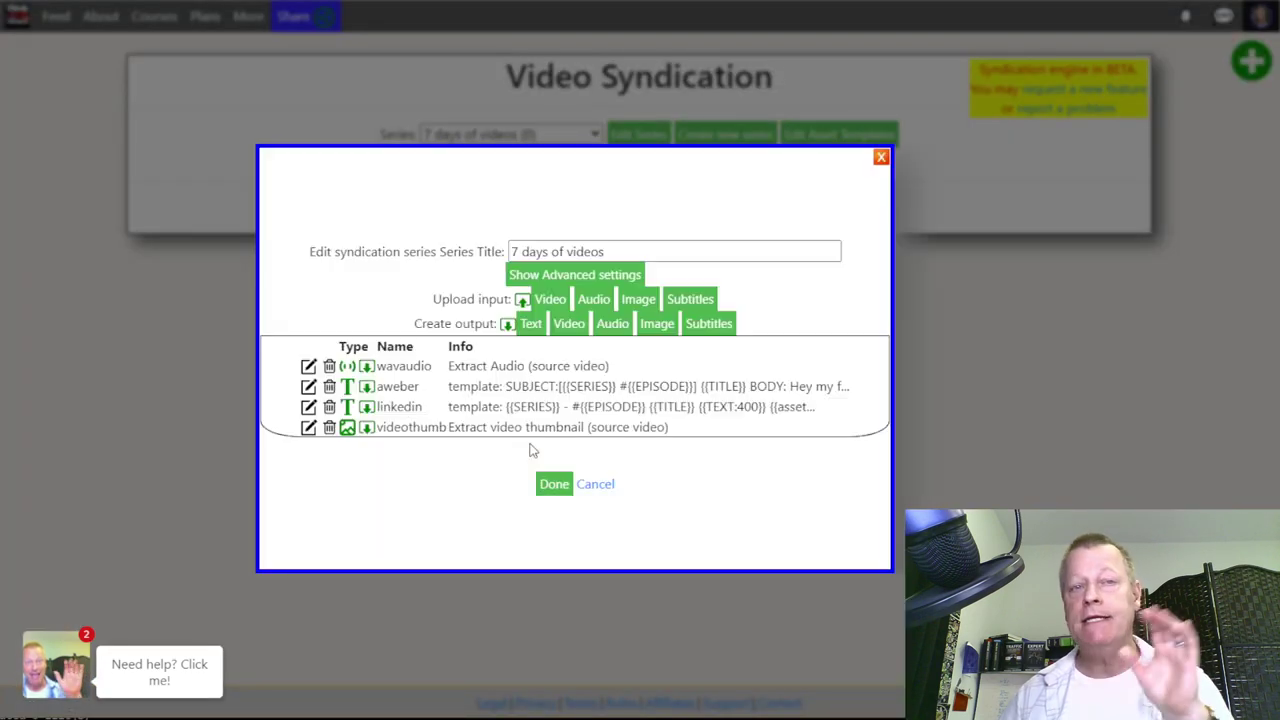
pyautogui.click(329, 408)
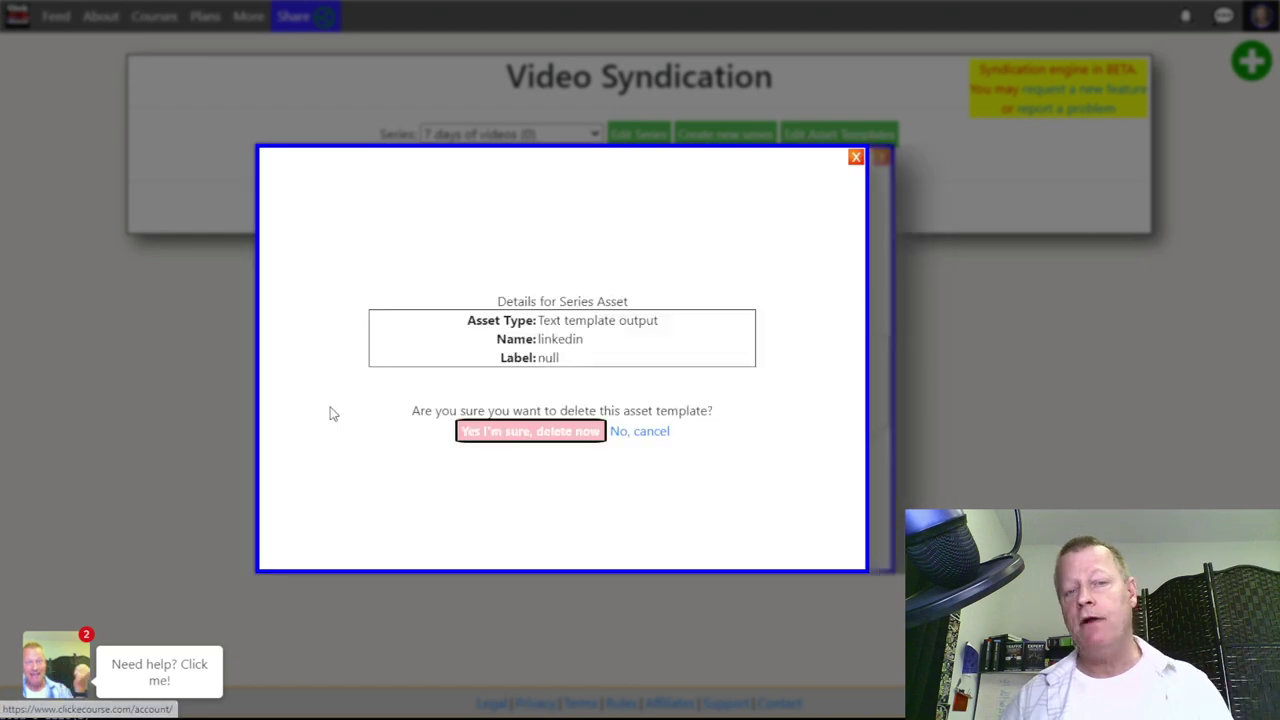
pyautogui.click(472, 436)
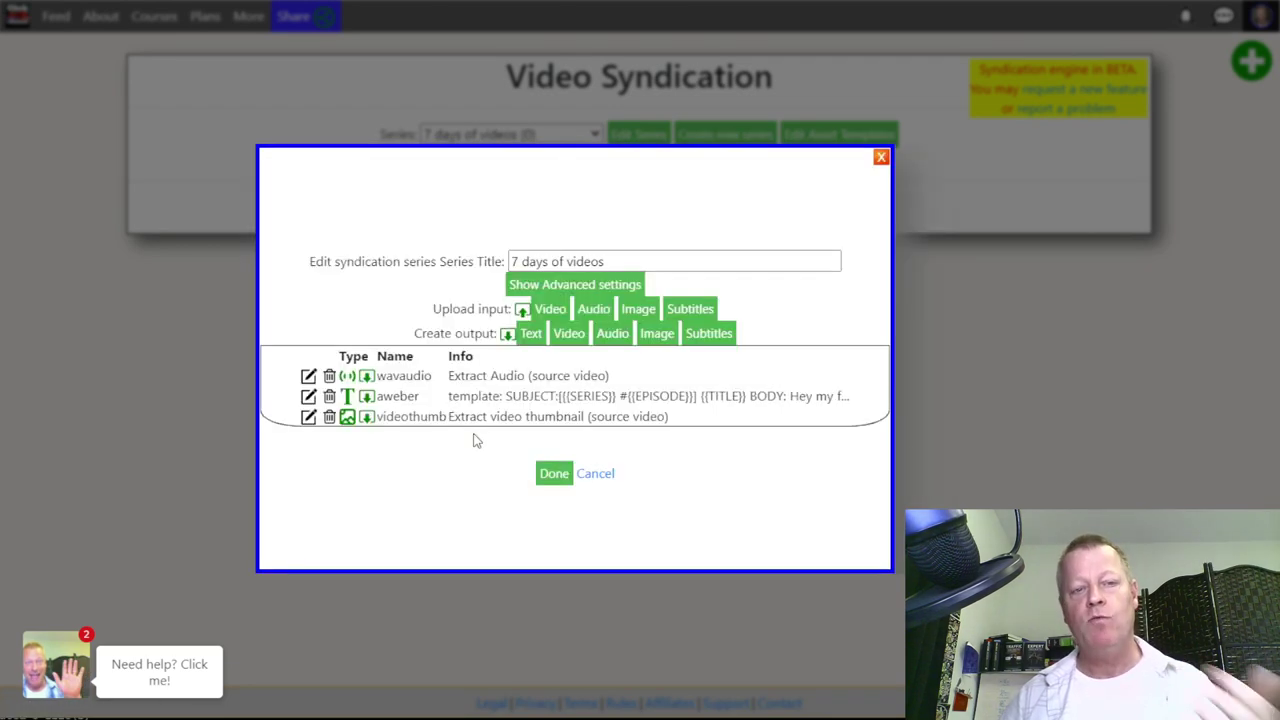
# Delete the aweber, videothumb and wavaudio asset templates from the 7 days of videos series.
pyautogui.click(329, 397)
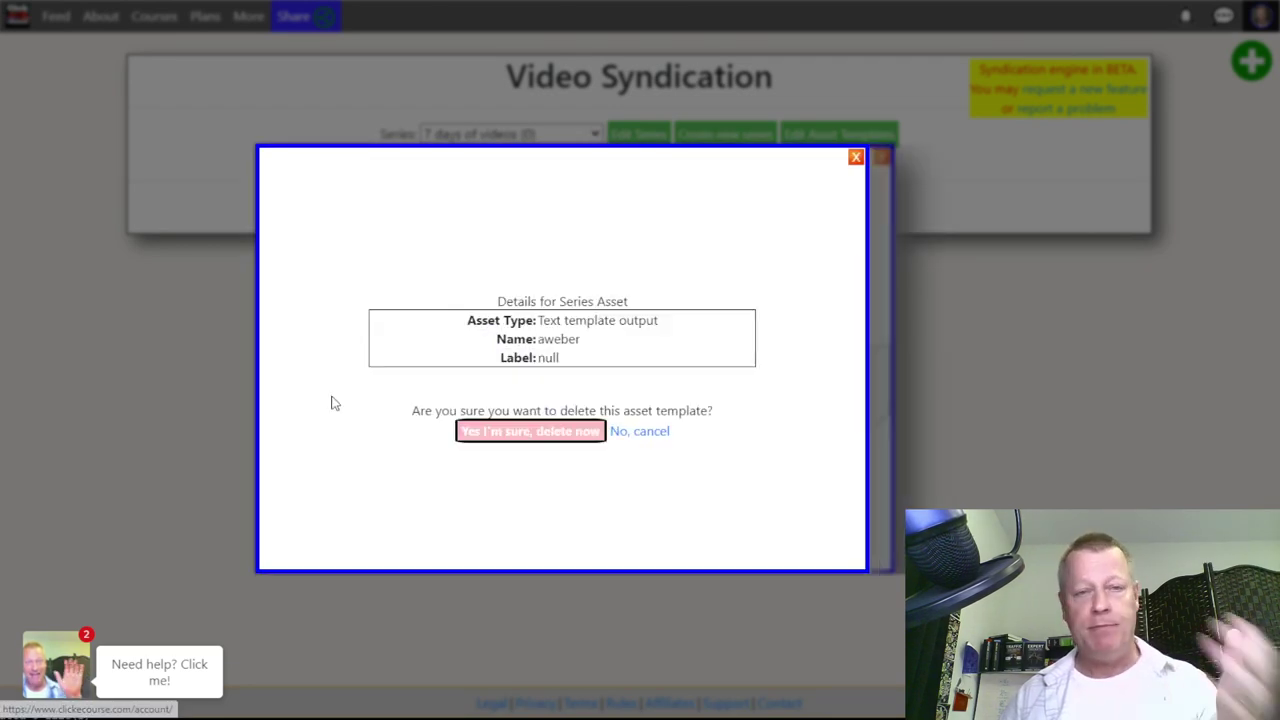
pyautogui.click(517, 440)
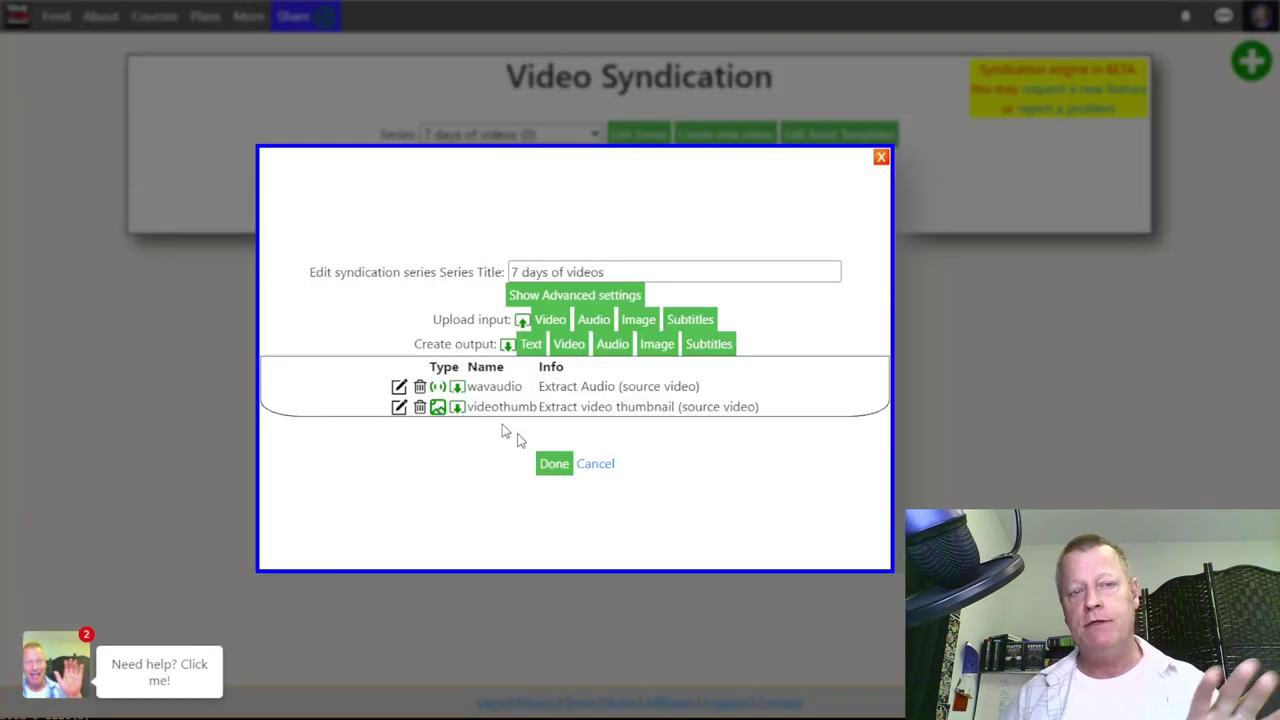
pyautogui.click(420, 407)
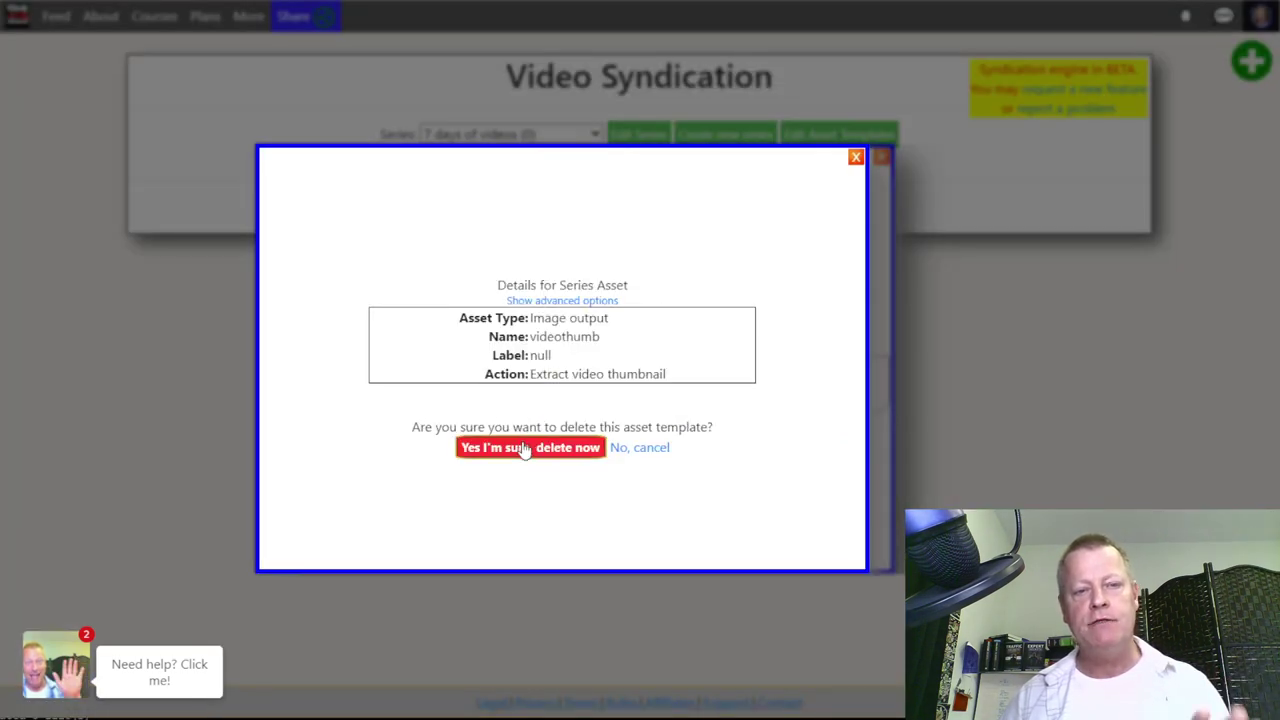
pyautogui.click(524, 447)
pyautogui.click(455, 403)
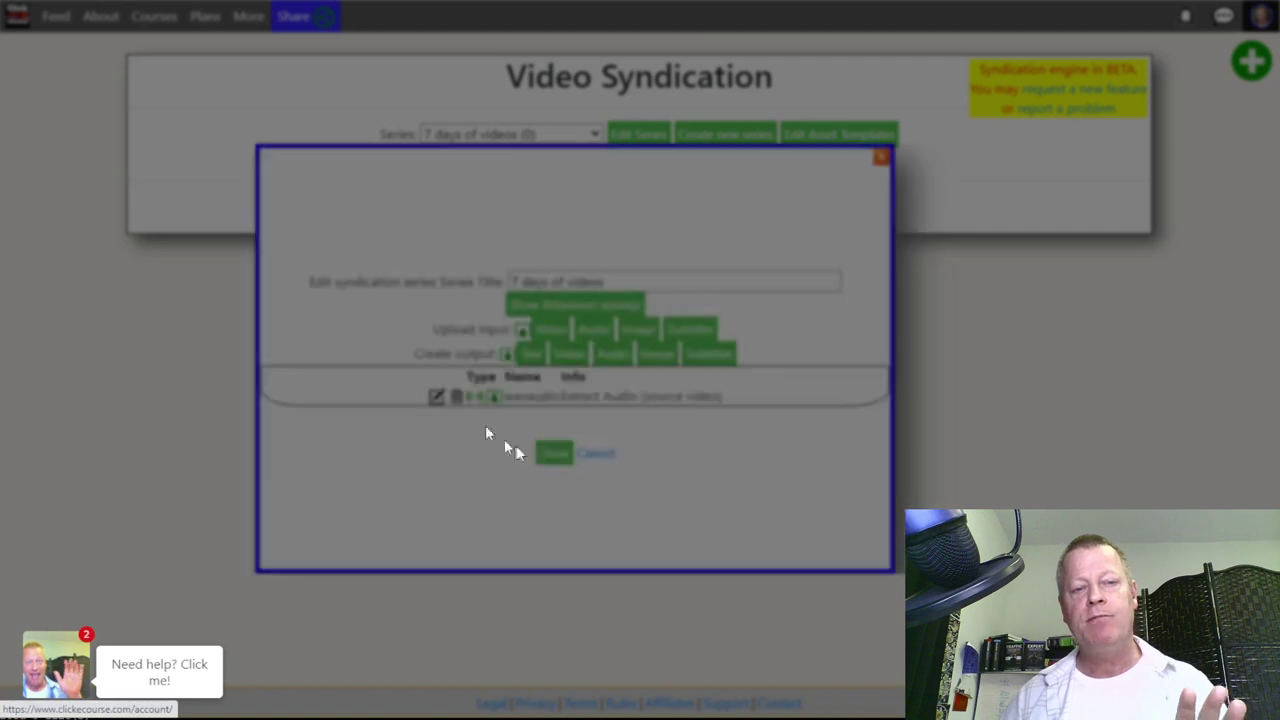
pyautogui.click(554, 452)
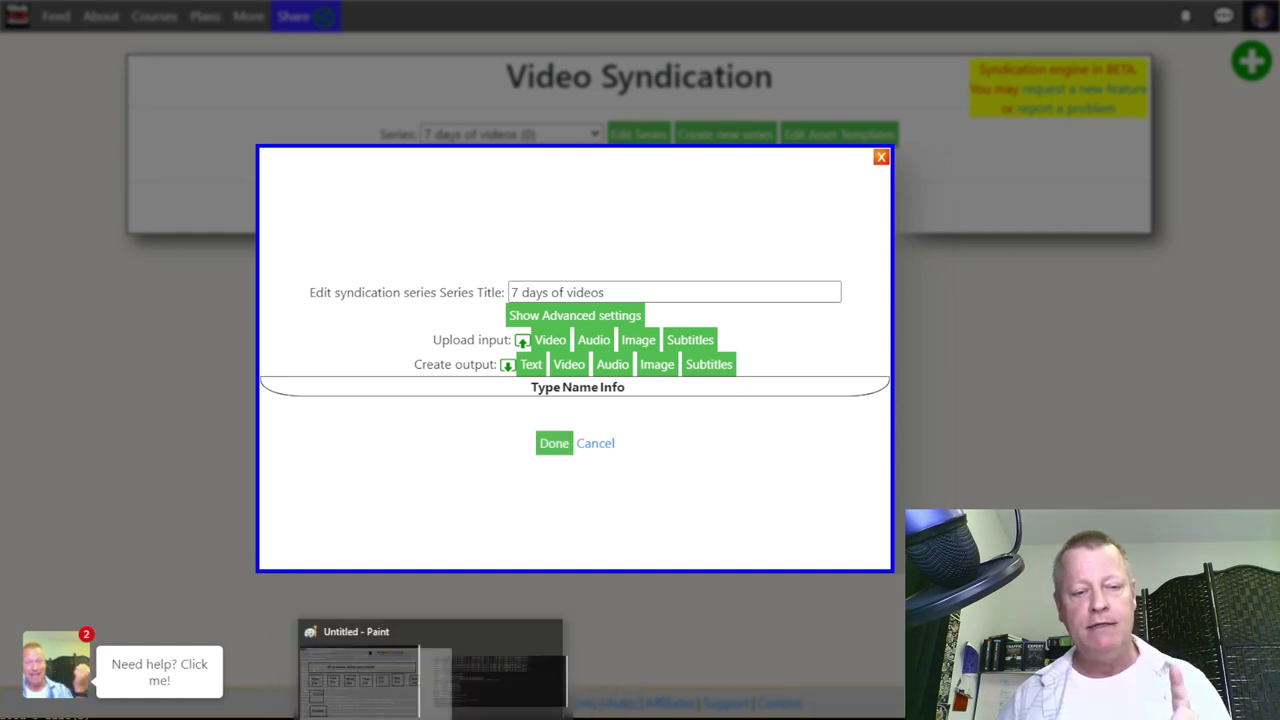
# Switch to Paint to review the weekly video plan diagram, and return to the syndication series editor.
pyautogui.click(436, 680)
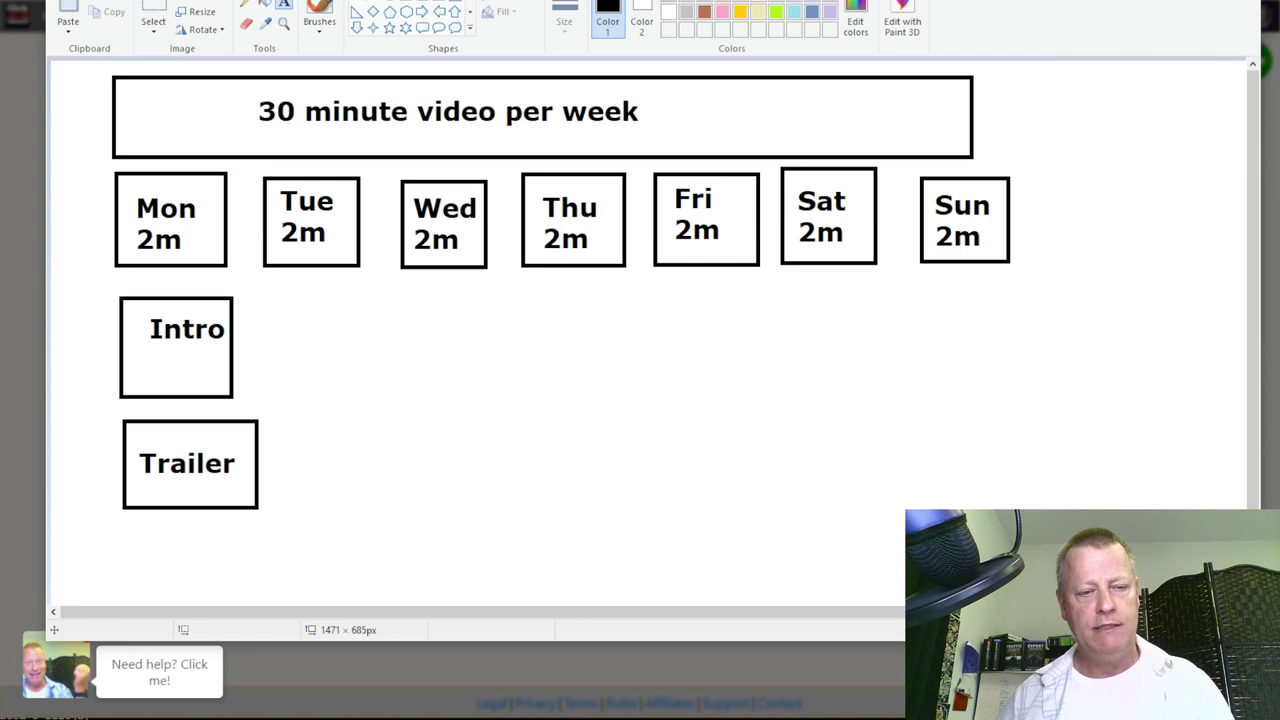
pyautogui.click(306, 680)
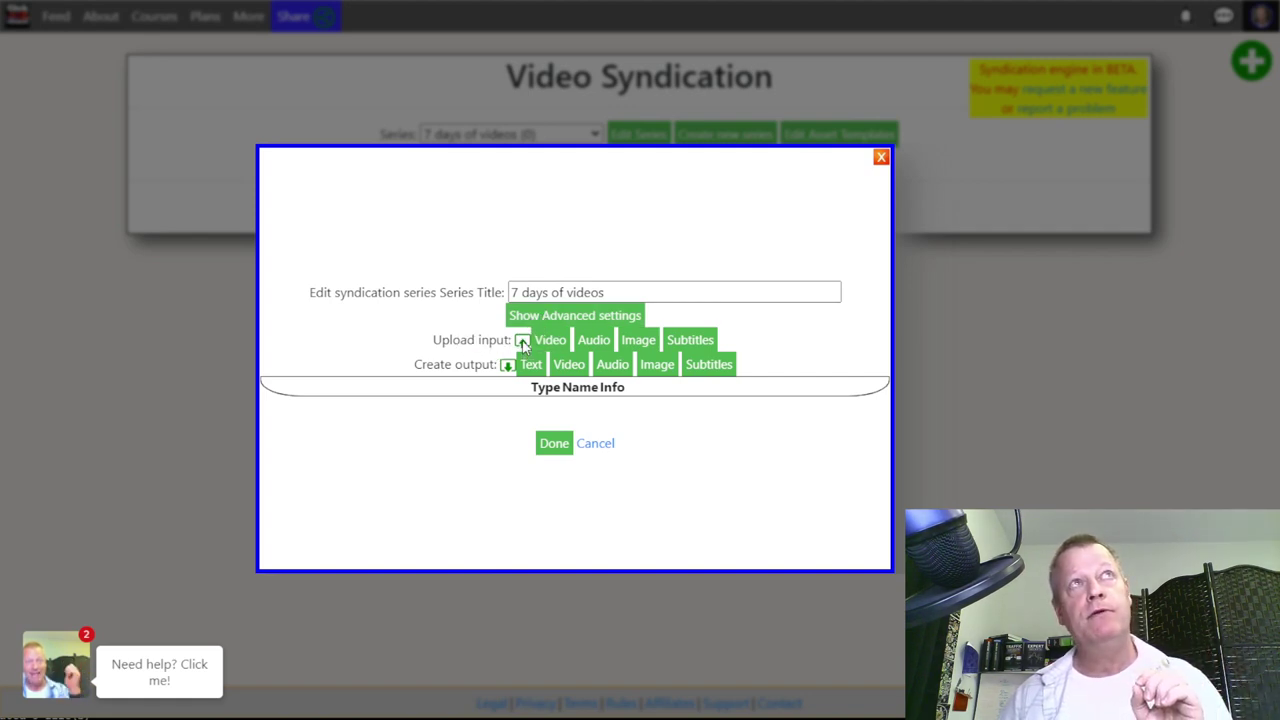
pyautogui.click(569, 366)
pyautogui.click(485, 361)
pyautogui.write('mon')
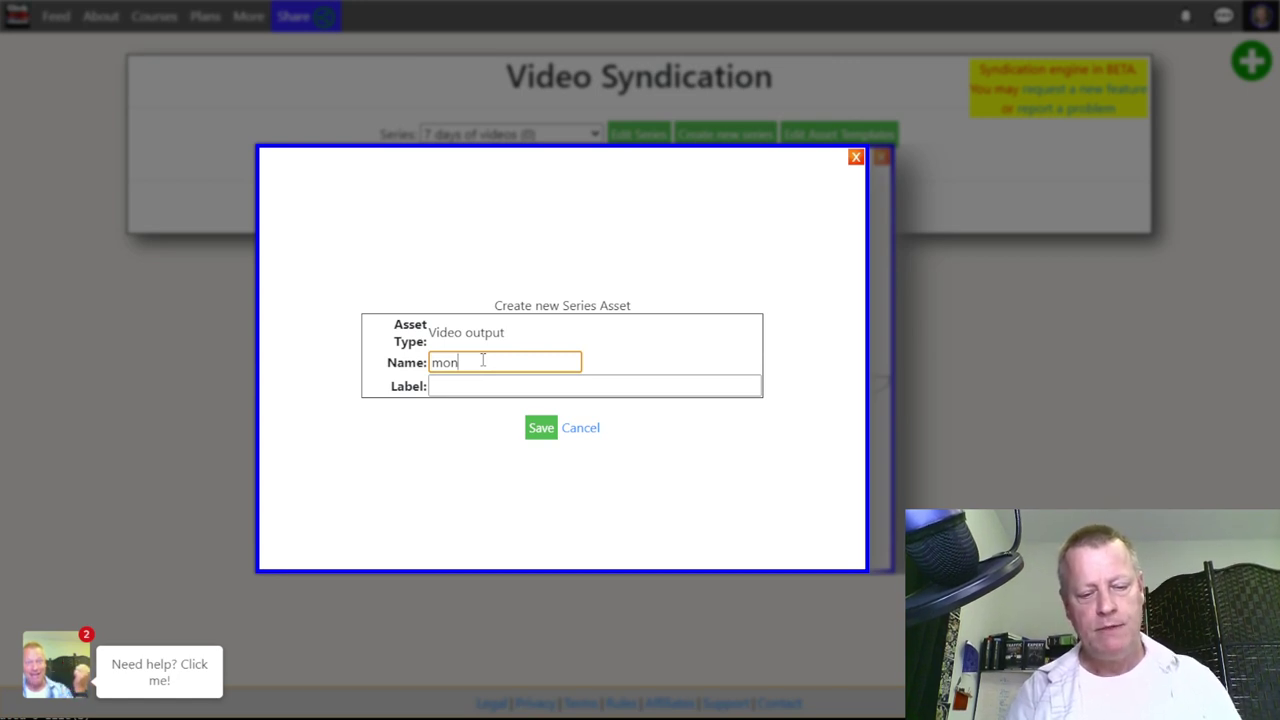
pyautogui.write('clip')
pyautogui.click(481, 388)
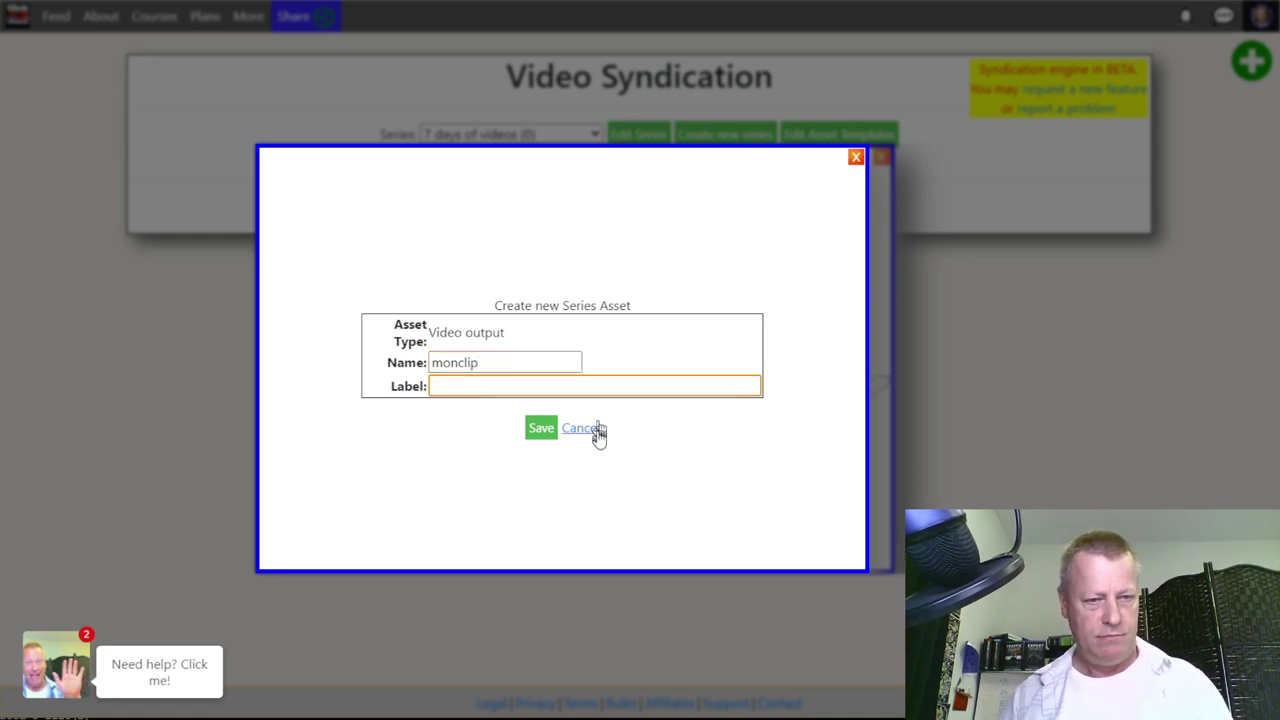
pyautogui.click(578, 430)
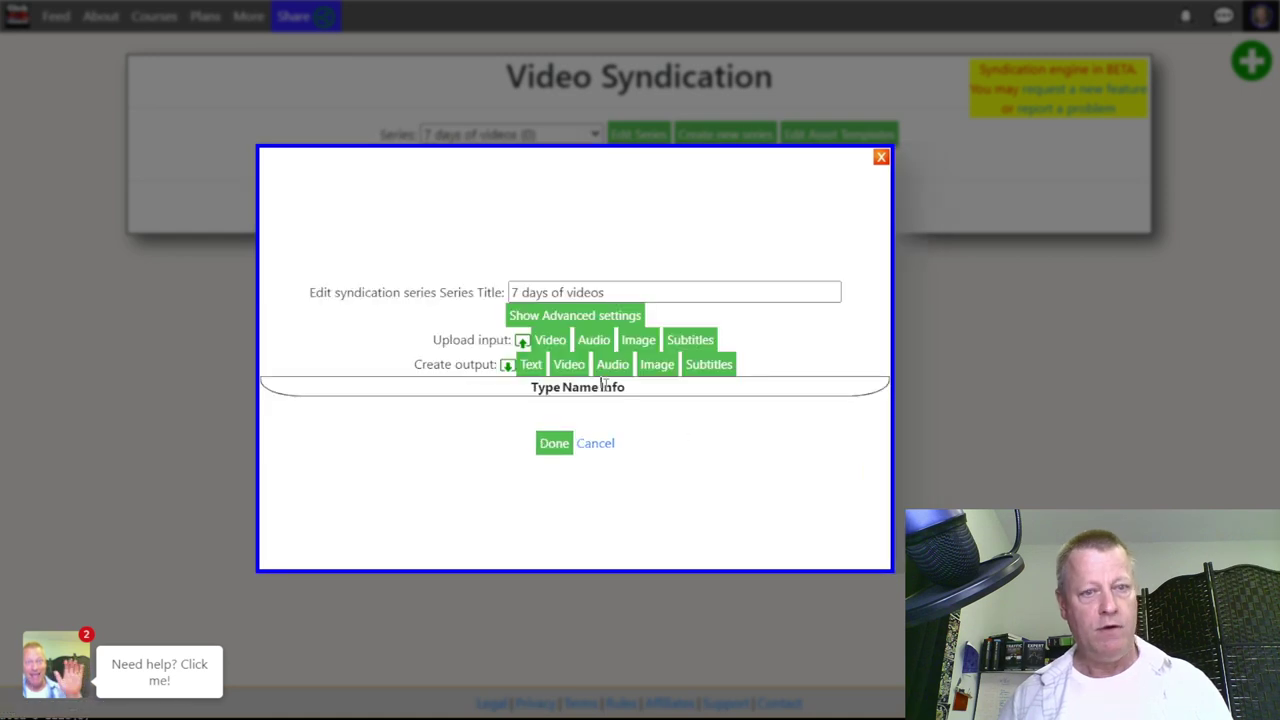
# Try to add a video input asset named mainin with the label Main input to the series.
pyautogui.click(548, 341)
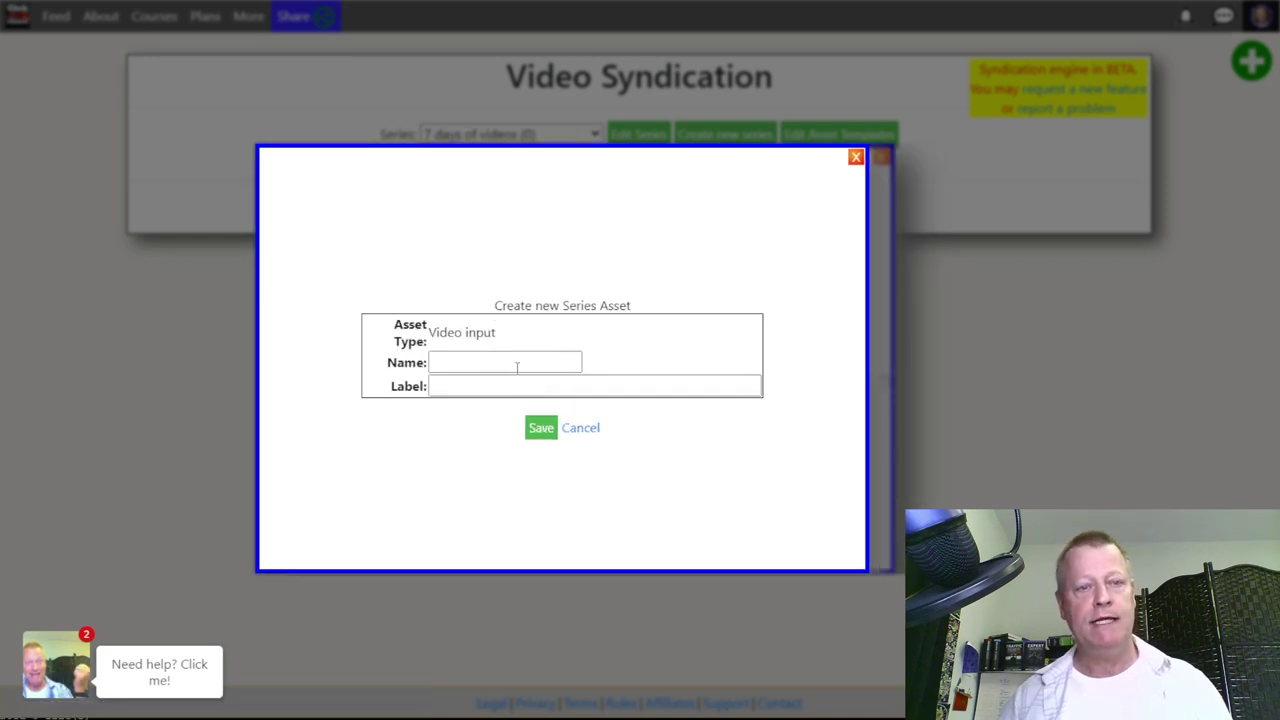
pyautogui.click(468, 384)
pyautogui.click(473, 361)
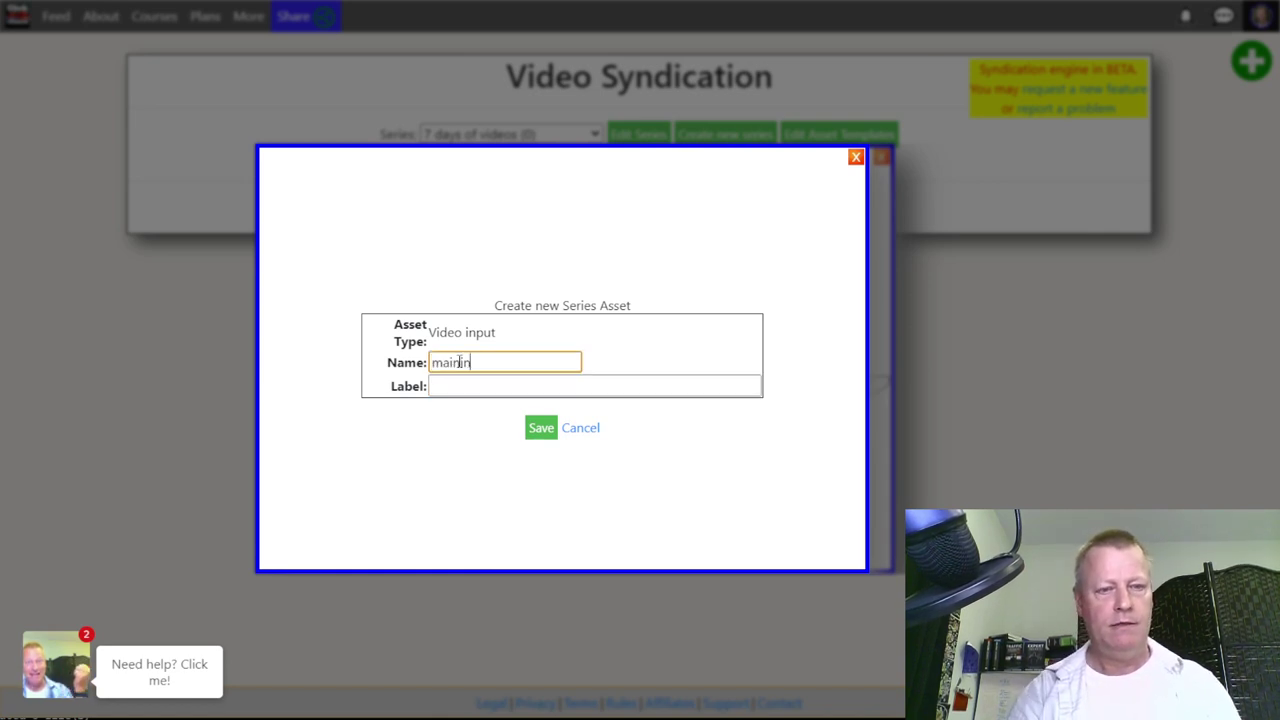
pyautogui.click(464, 388)
pyautogui.write('Main Input')
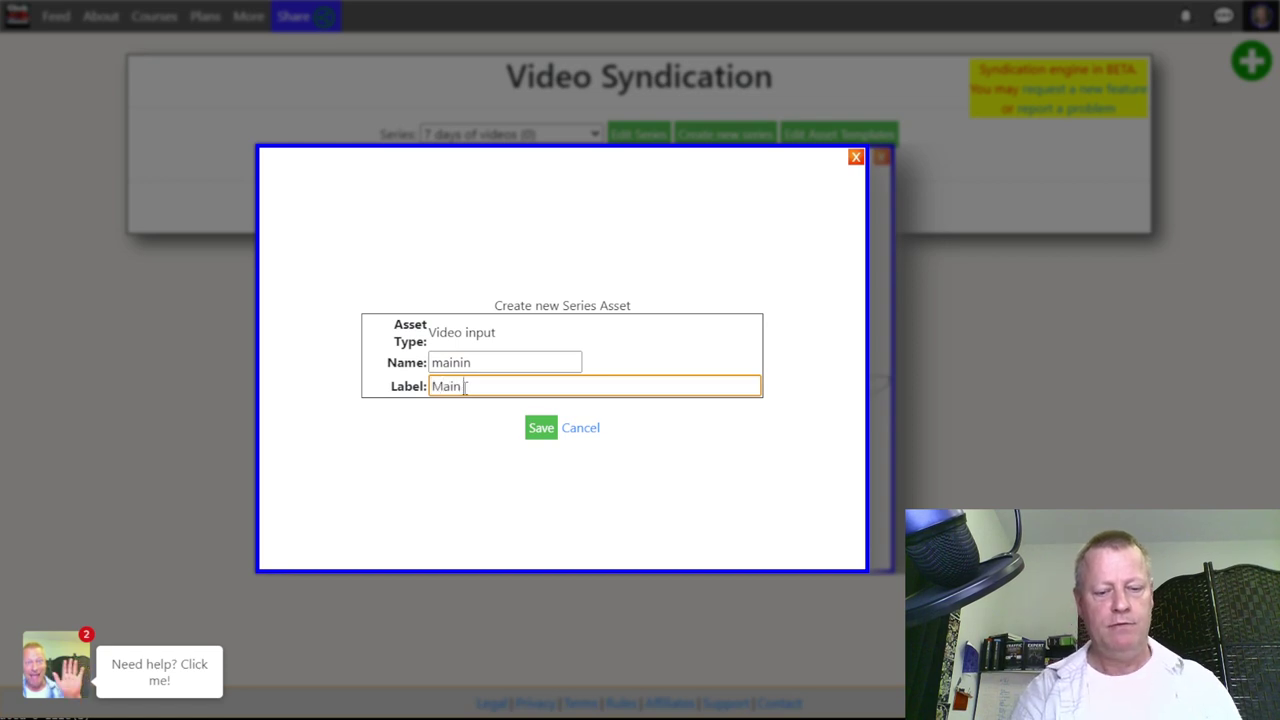
pyautogui.click(541, 428)
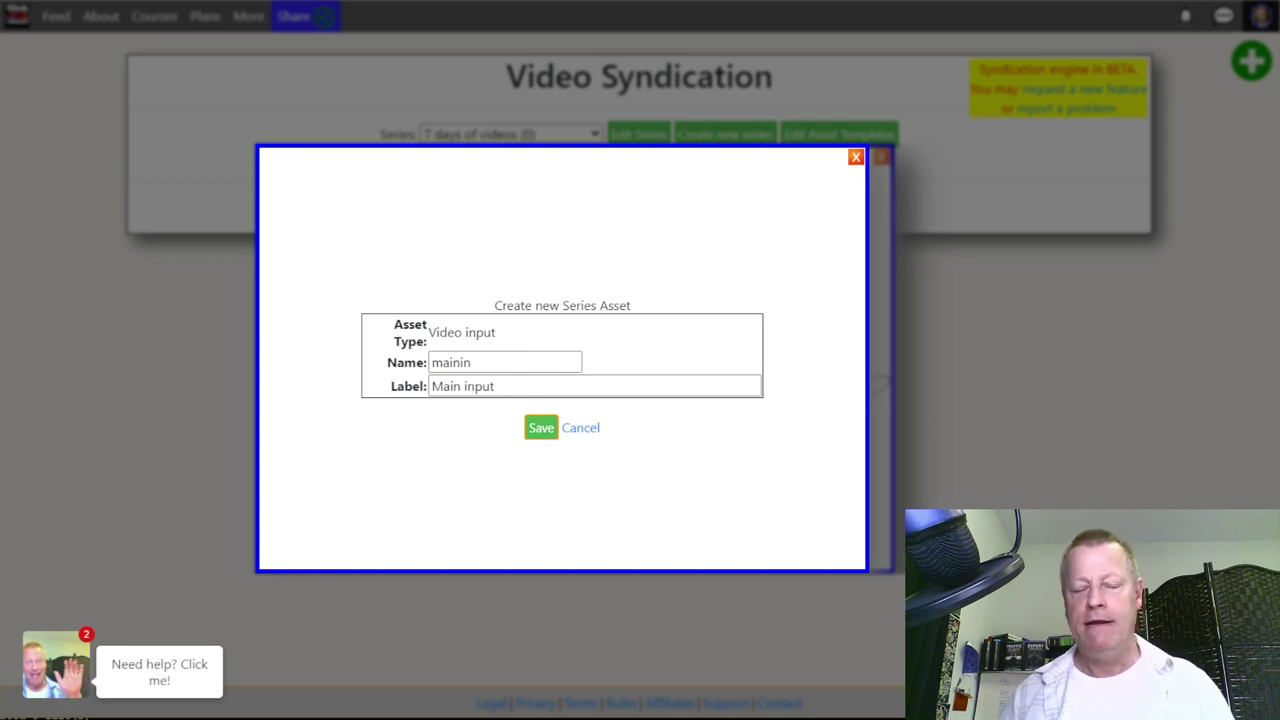
pyautogui.press('Return')
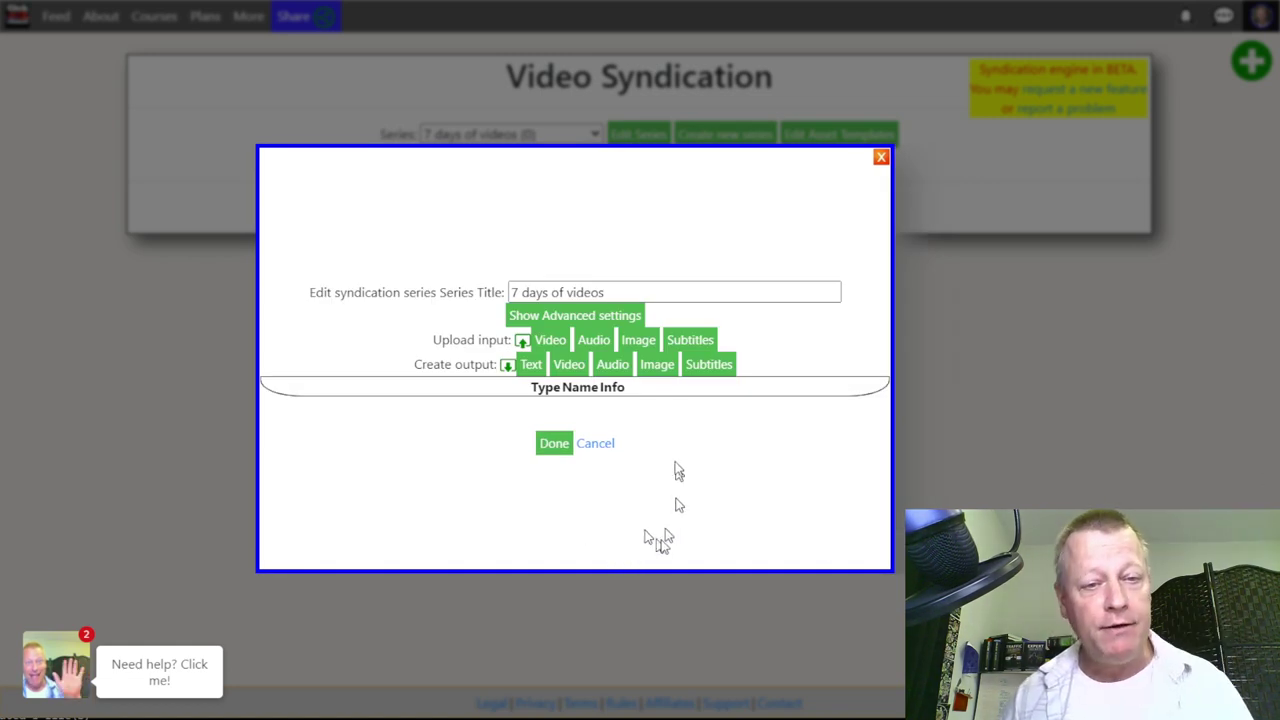
# Create a video output asset named monclip with the action Extract Video from other video, the syndication source video and a max length of 90.
pyautogui.click(567, 365)
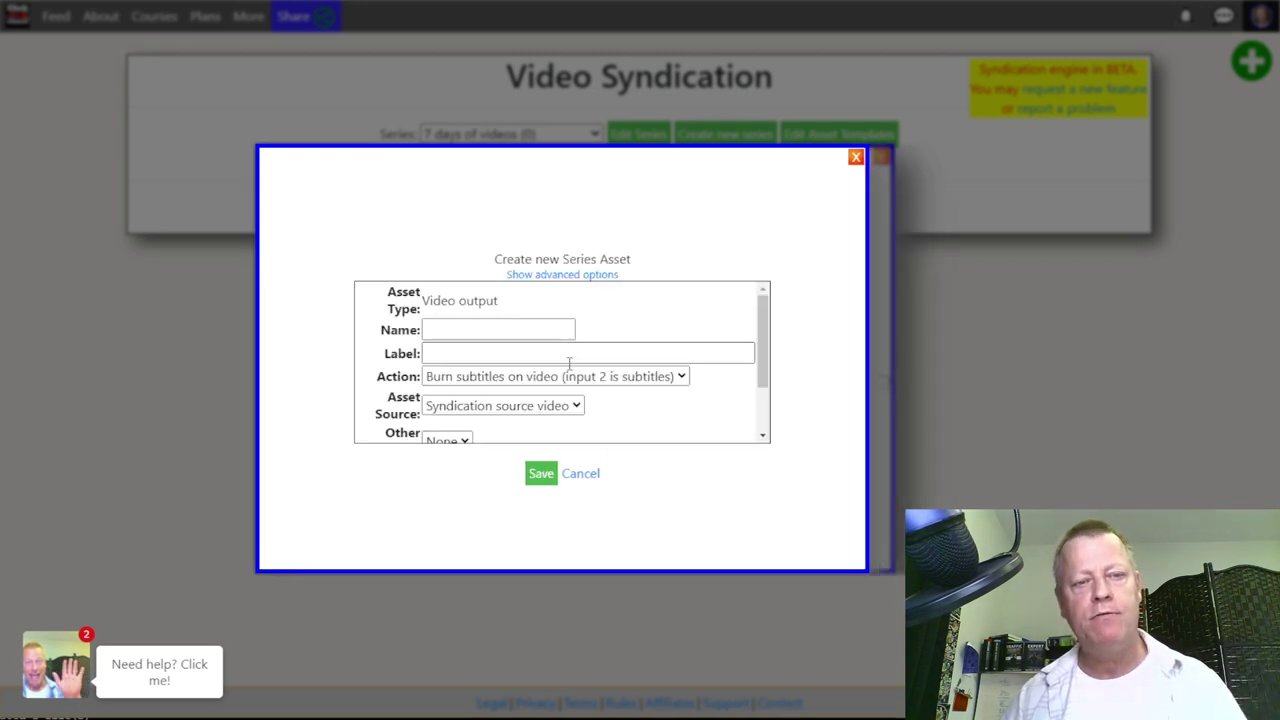
pyautogui.click(477, 334)
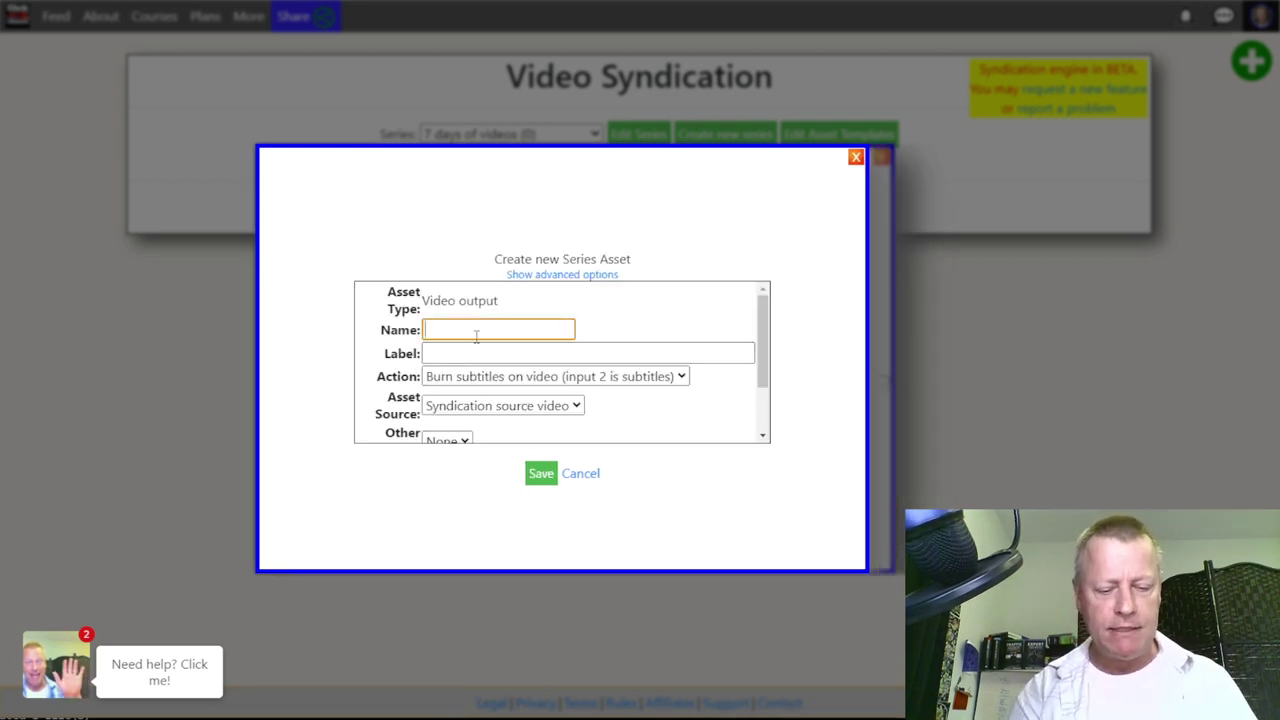
pyautogui.write('monclip')
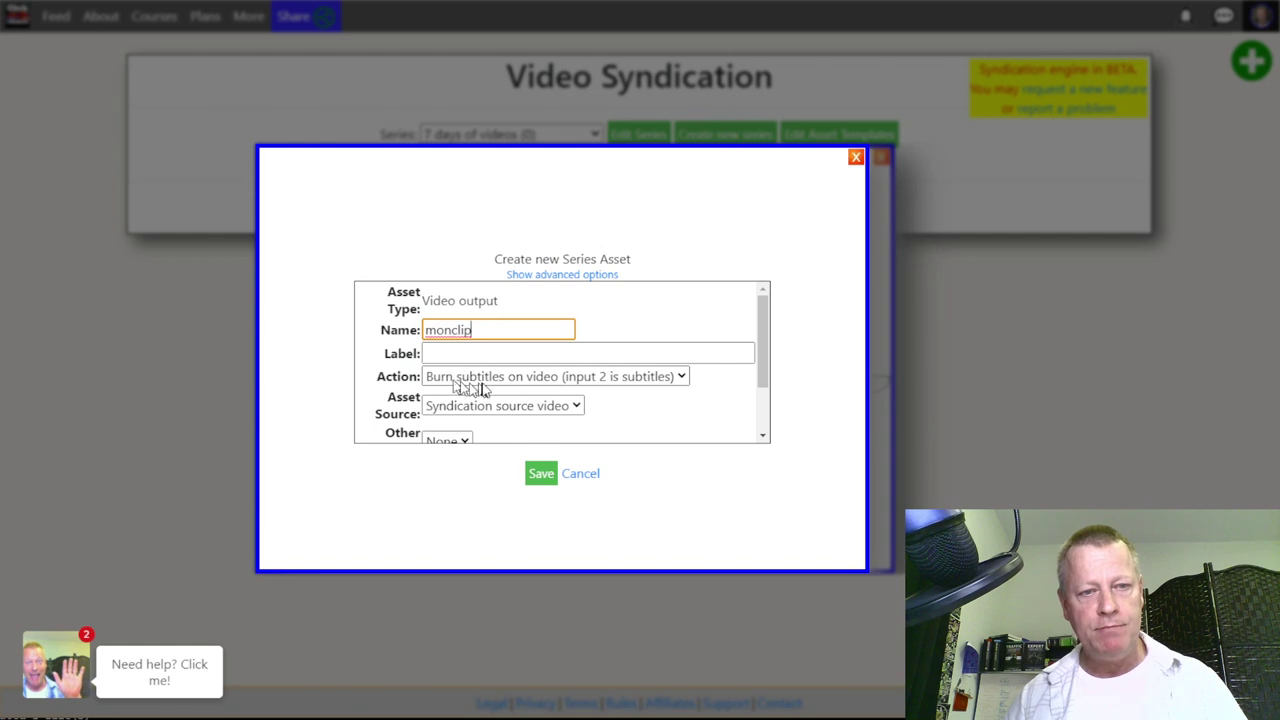
pyautogui.click(470, 377)
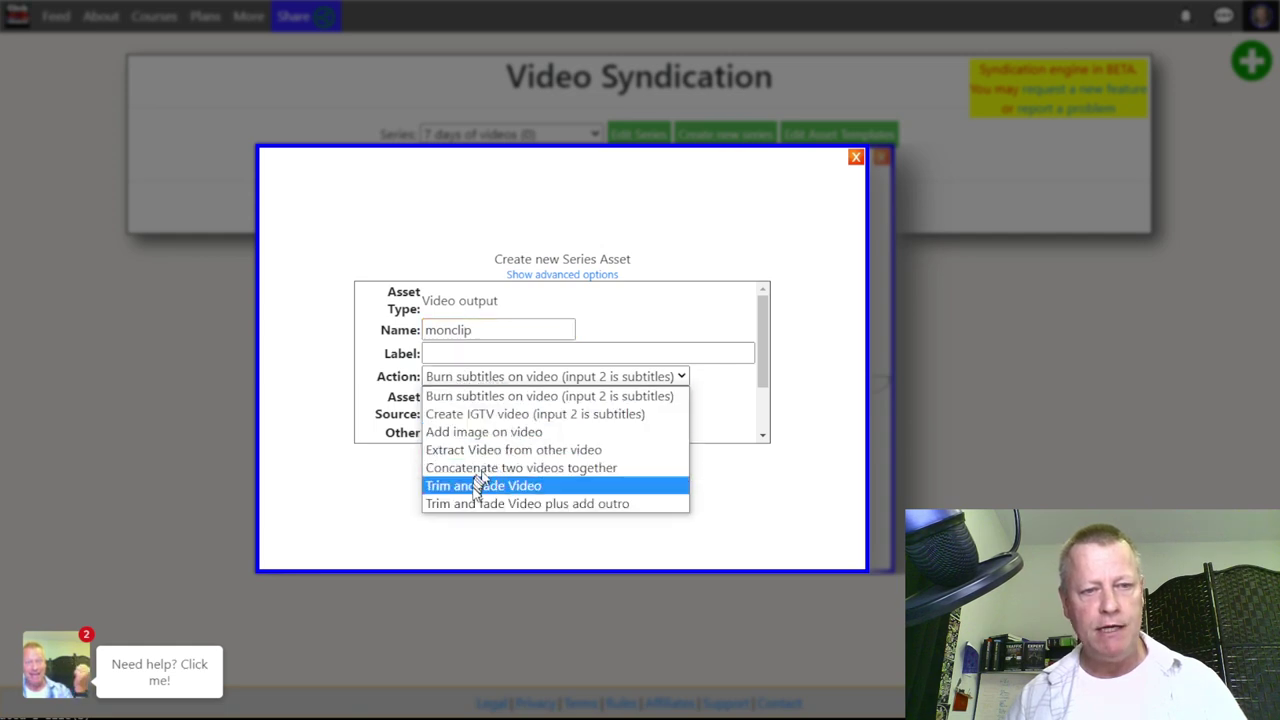
pyautogui.click(556, 451)
pyautogui.click(514, 410)
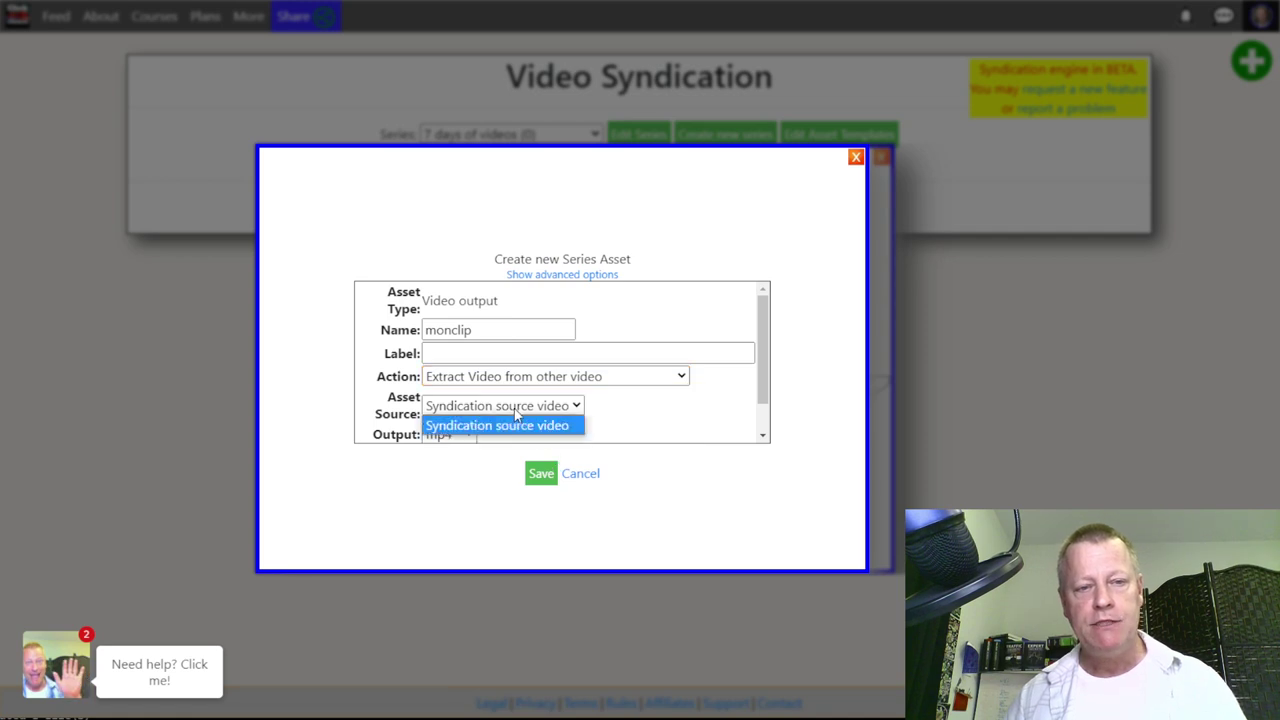
pyautogui.click(606, 437)
pyautogui.scroll(-1, 630, 421)
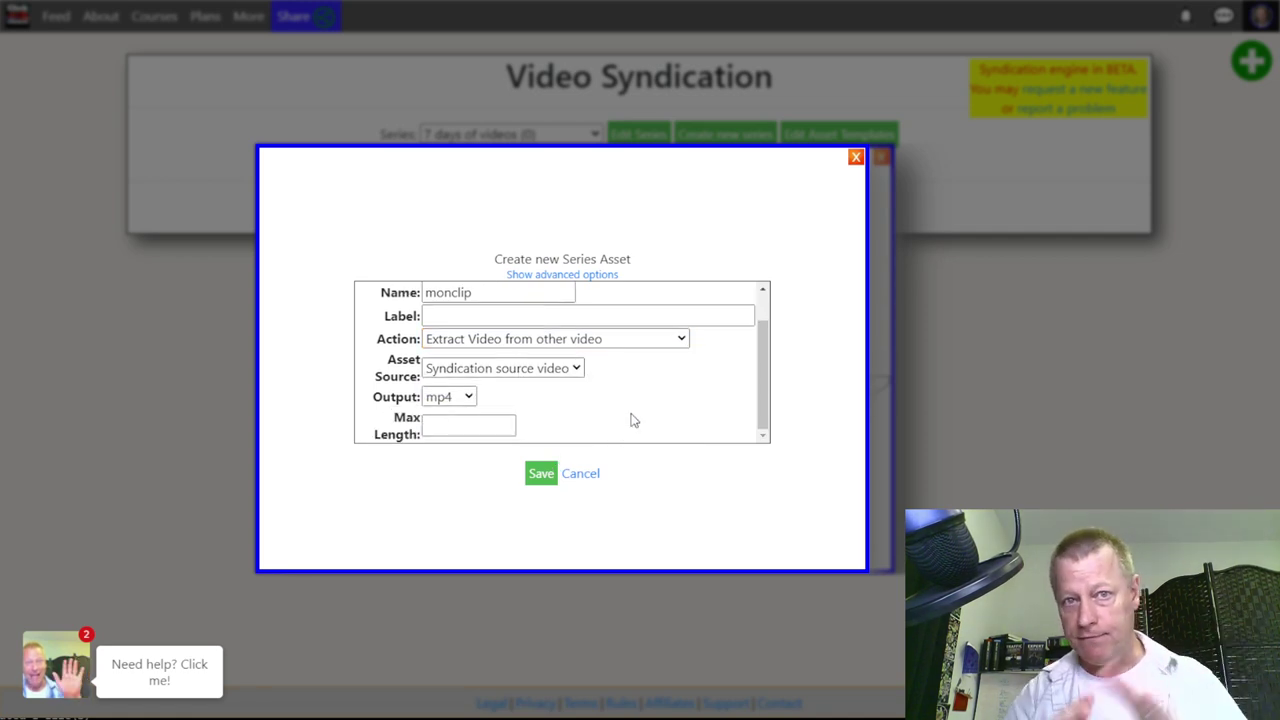
pyautogui.click(468, 427)
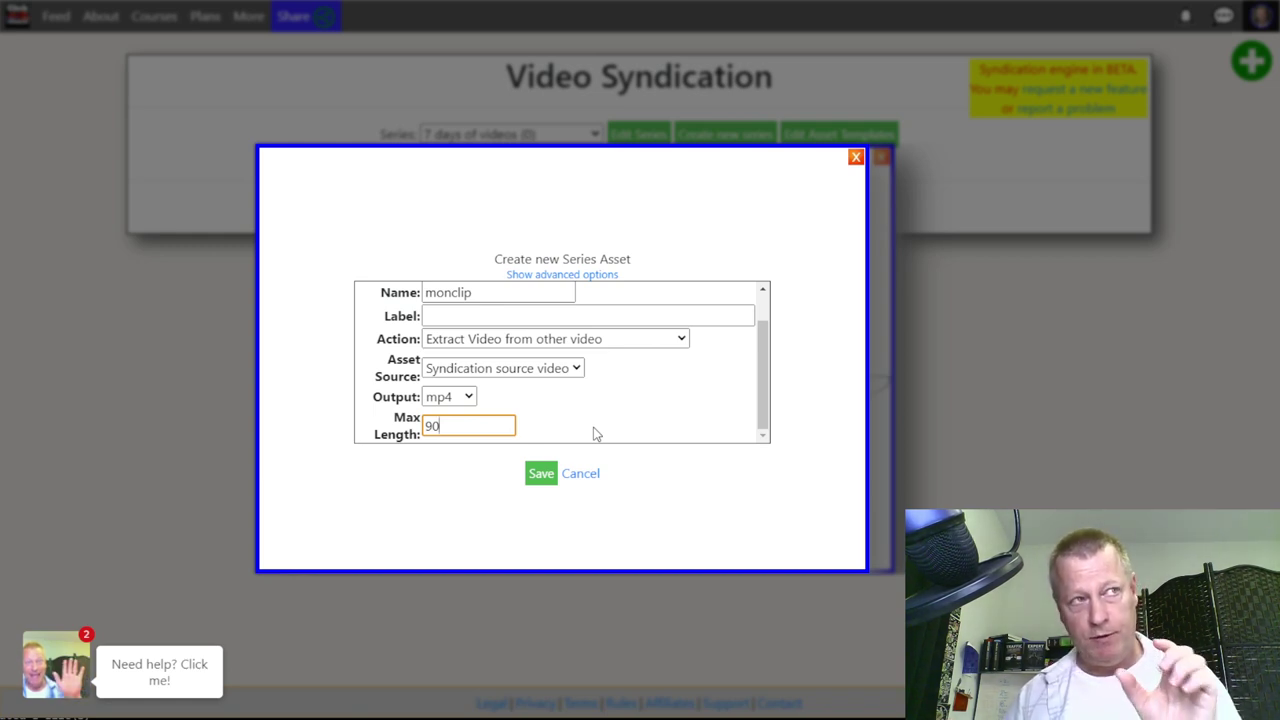
pyautogui.click(549, 484)
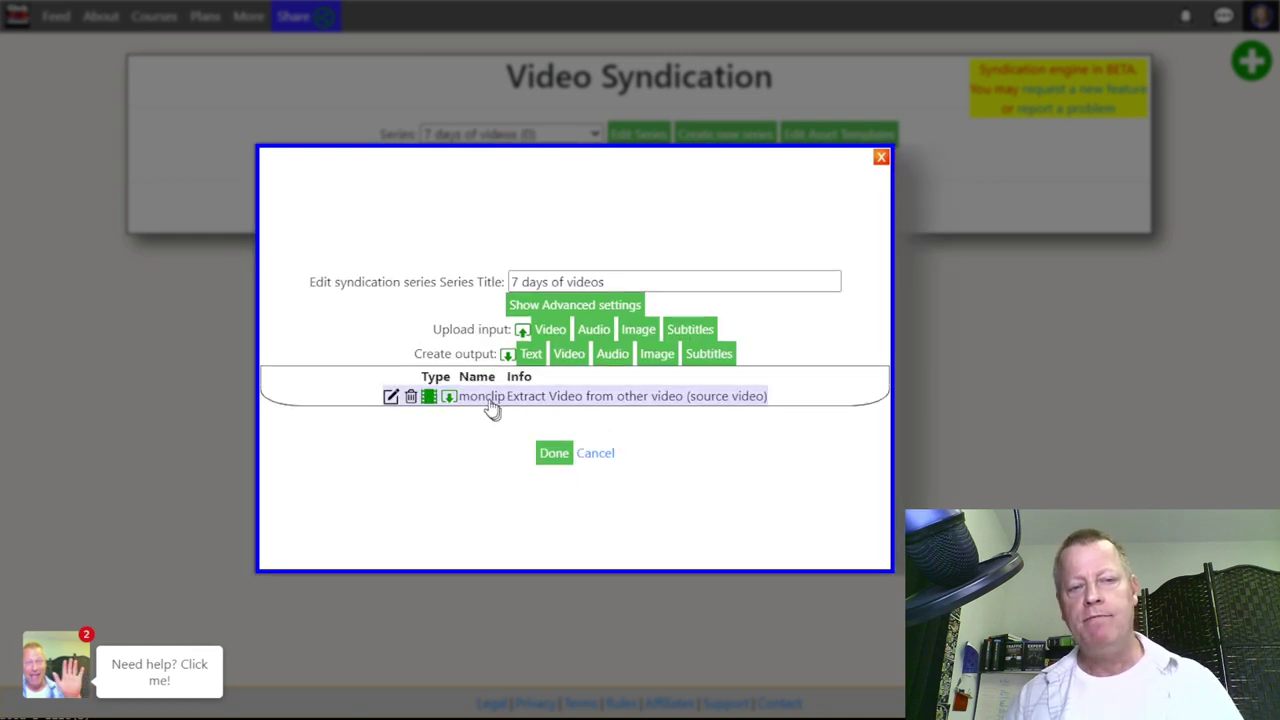
# Create a video output asset named tueclip with the action Extract Video from other video, the syndication source video and a max length of 90.
pyautogui.click(566, 358)
pyautogui.click(358, 247)
pyautogui.write('tuecli')
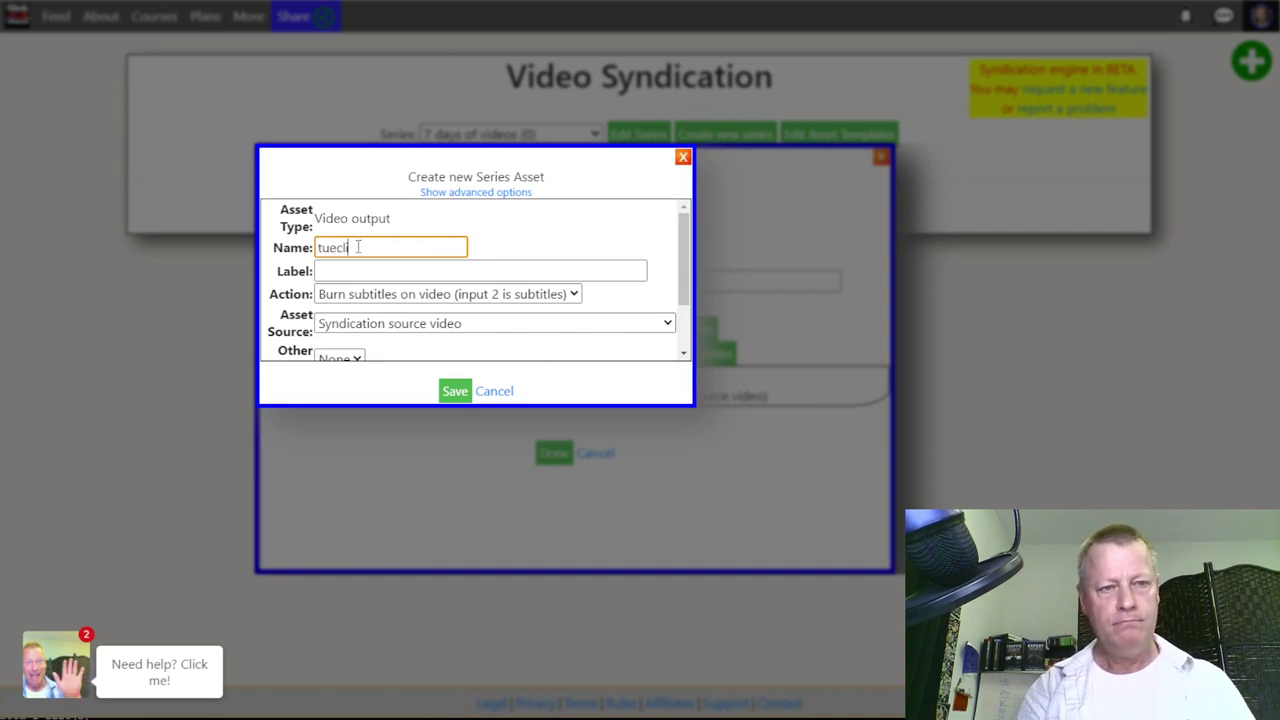
pyautogui.write('p')
pyautogui.click(405, 324)
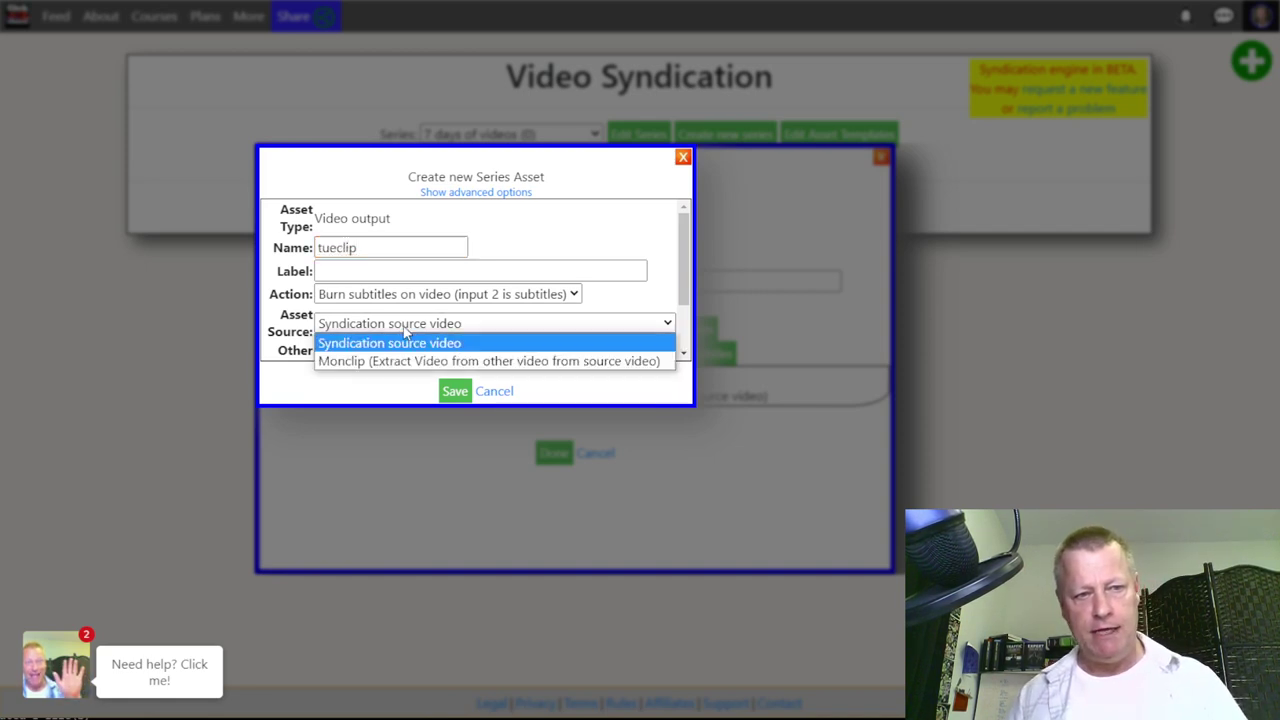
pyautogui.click(422, 343)
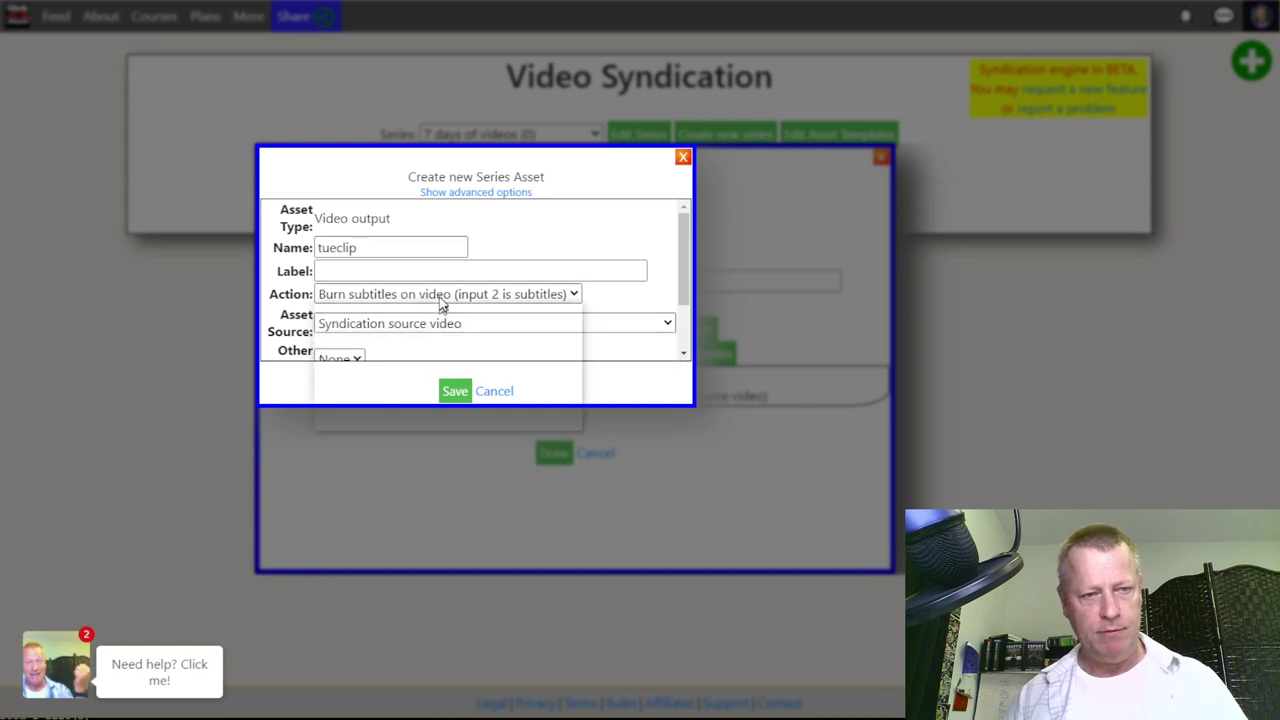
pyautogui.click(440, 294)
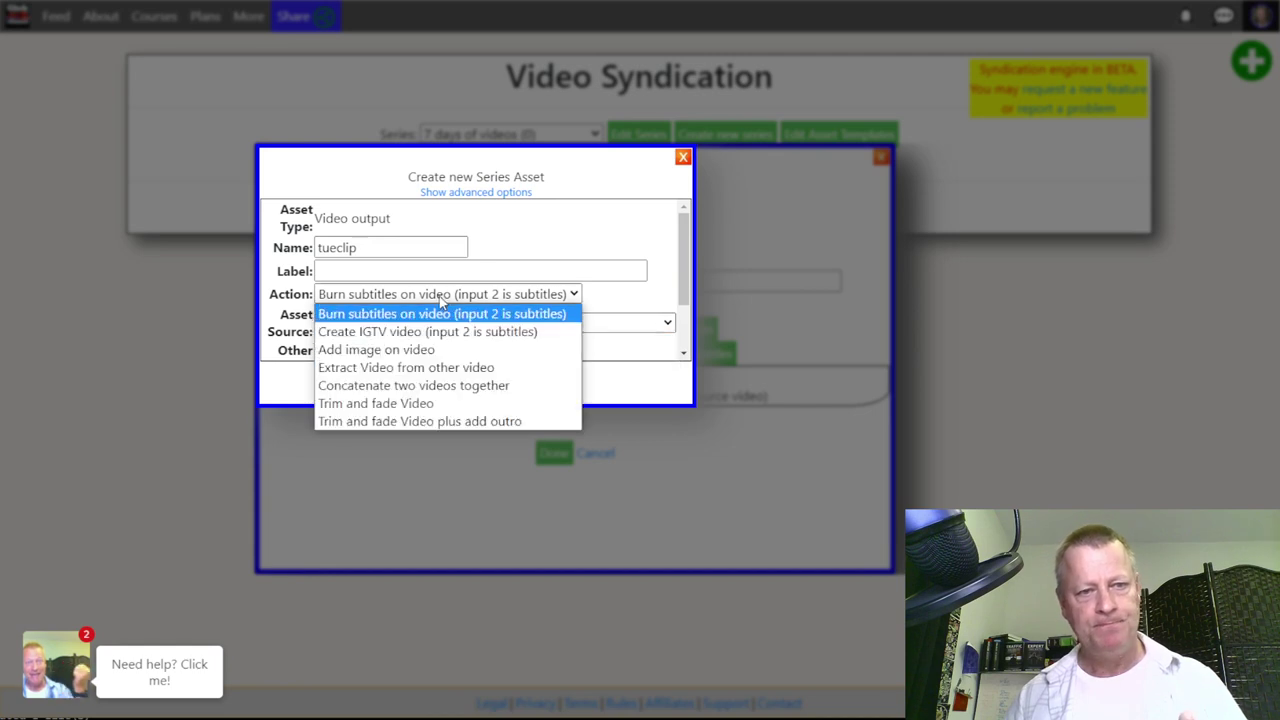
pyautogui.click(398, 368)
pyautogui.scroll(-1, 425, 352)
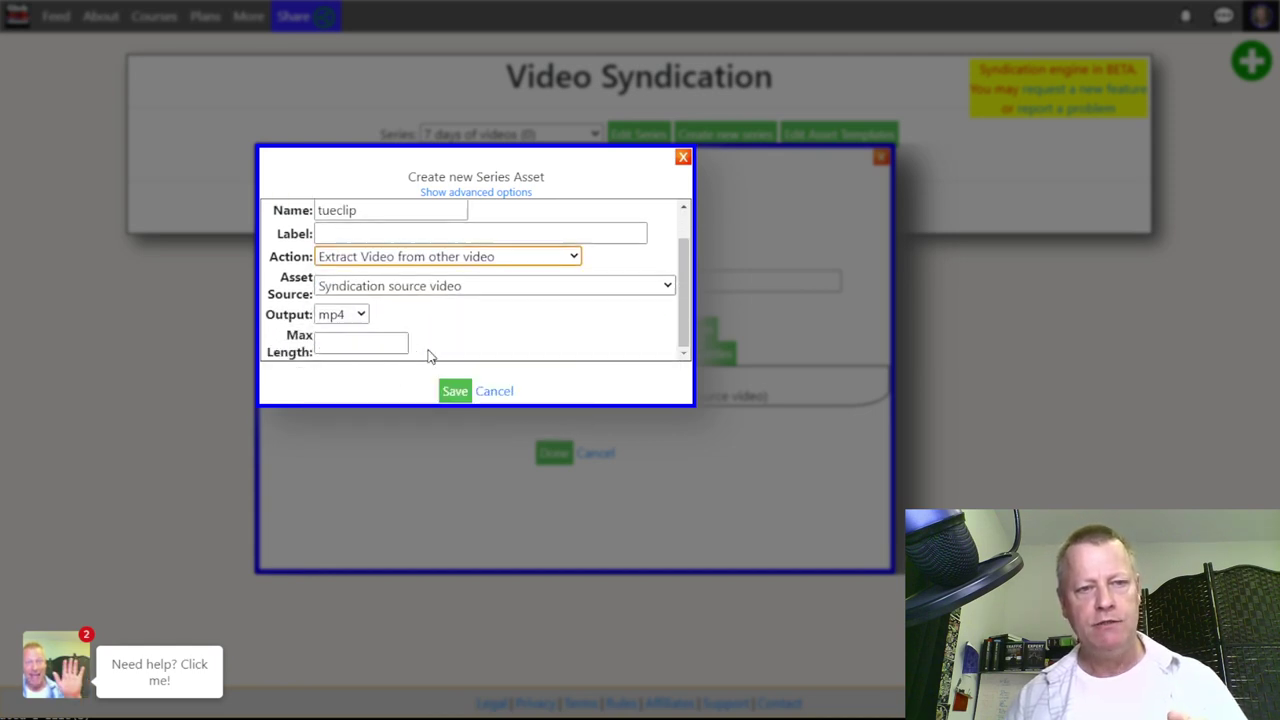
pyautogui.click(349, 346)
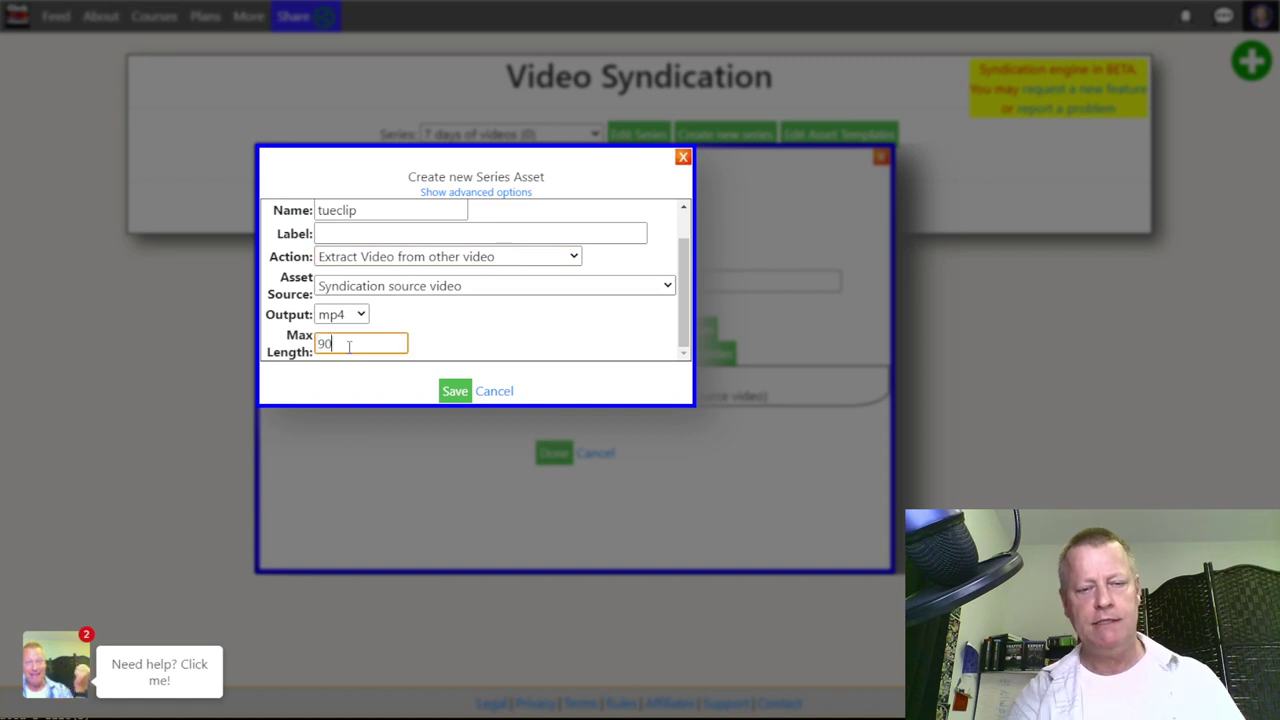
pyautogui.write('90')
pyautogui.click(453, 390)
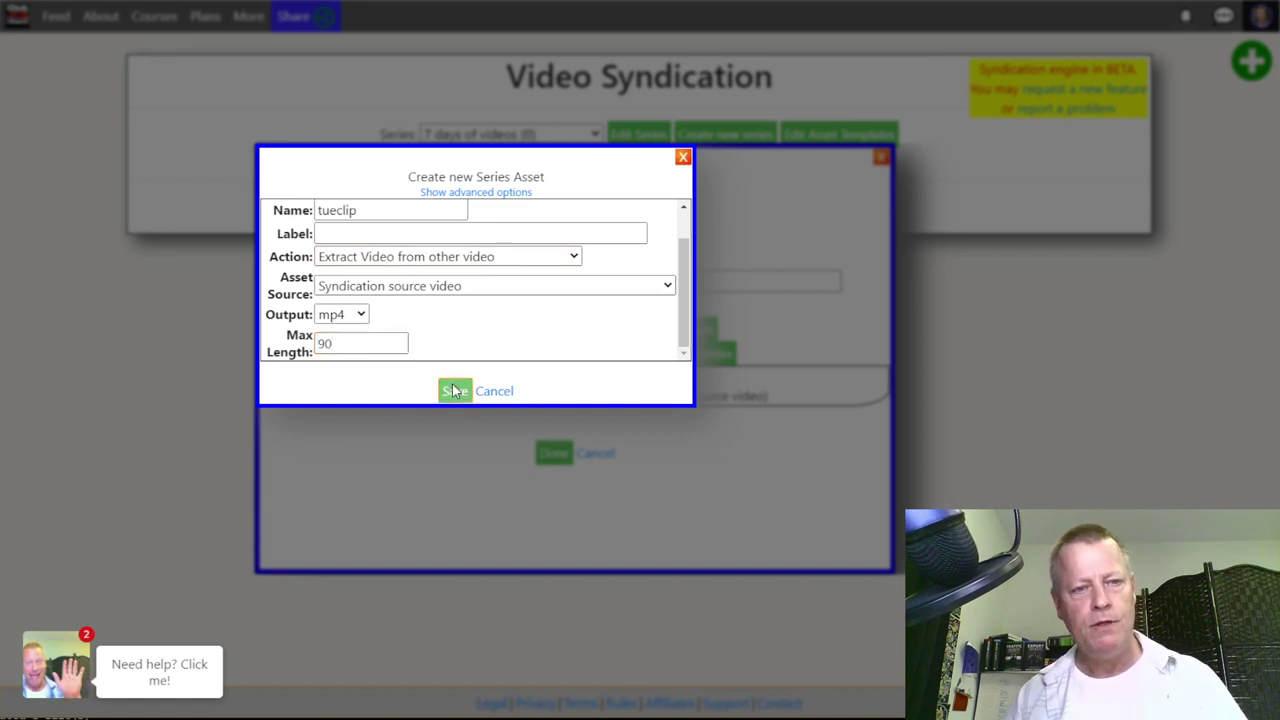
# Create a video output asset named wedclip with the action Extract Video from other video and the syndication source video.
pyautogui.click(568, 251)
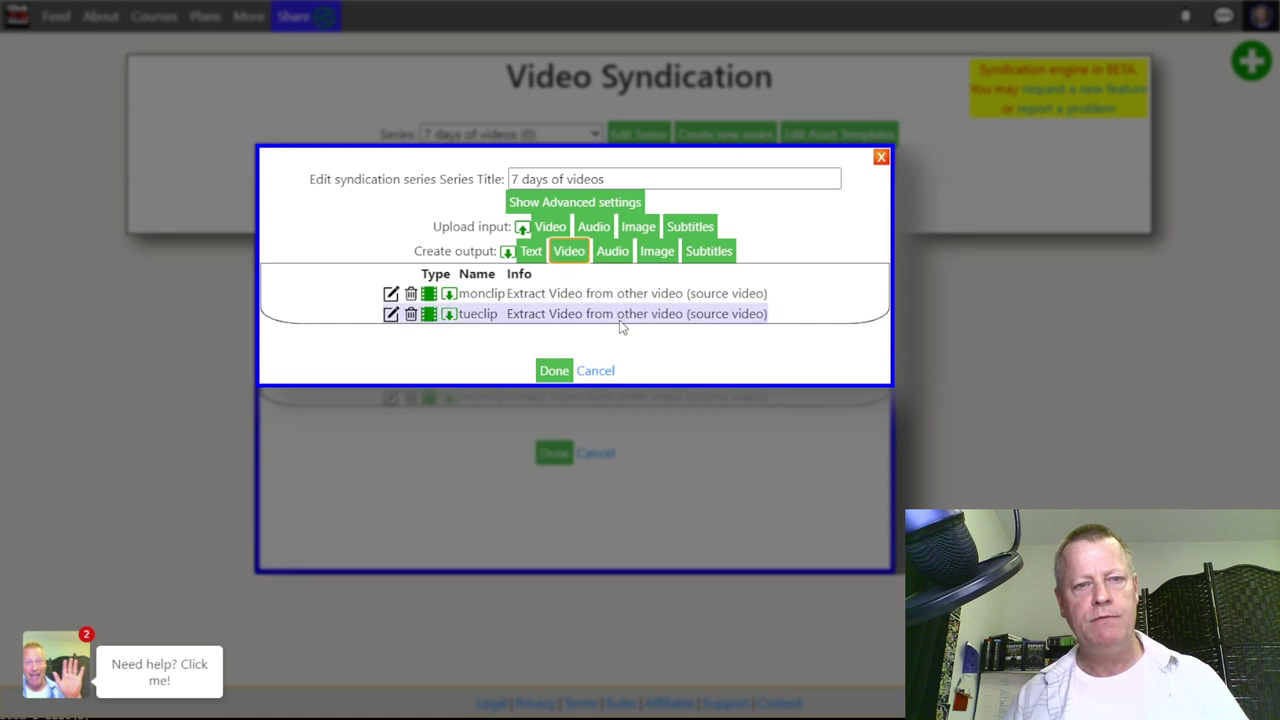
pyautogui.click(356, 248)
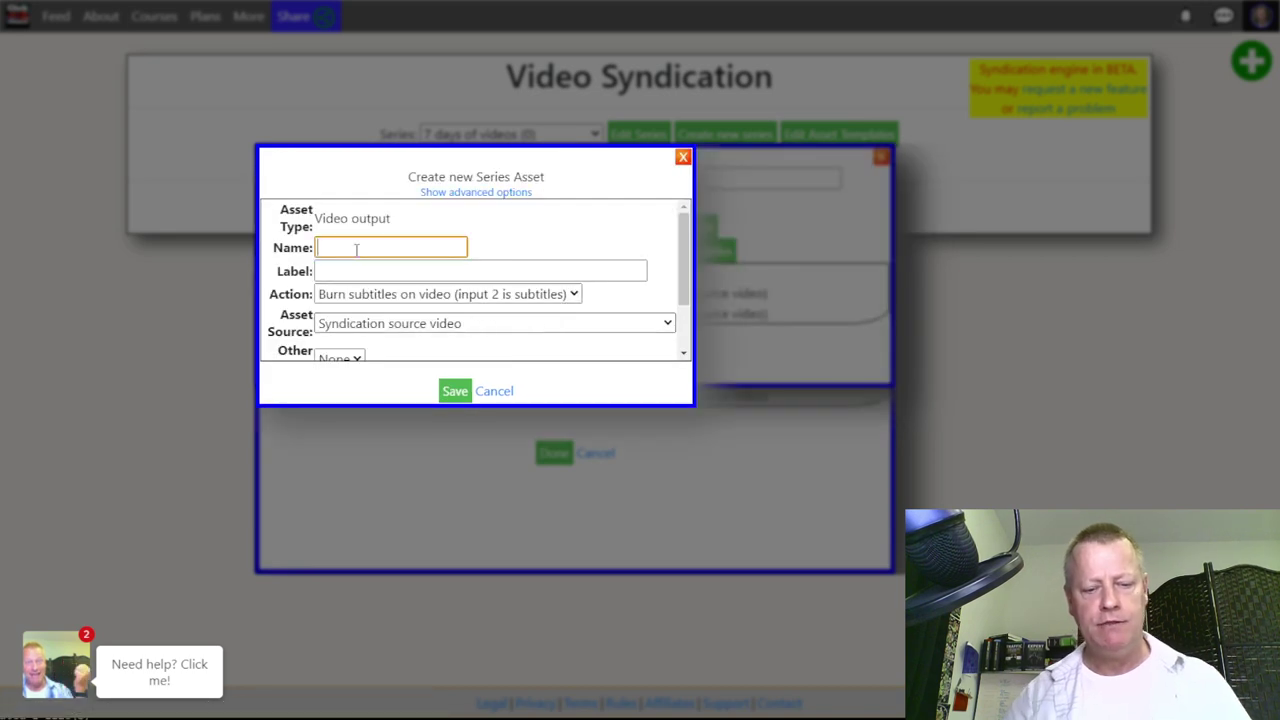
pyautogui.write('wedclip')
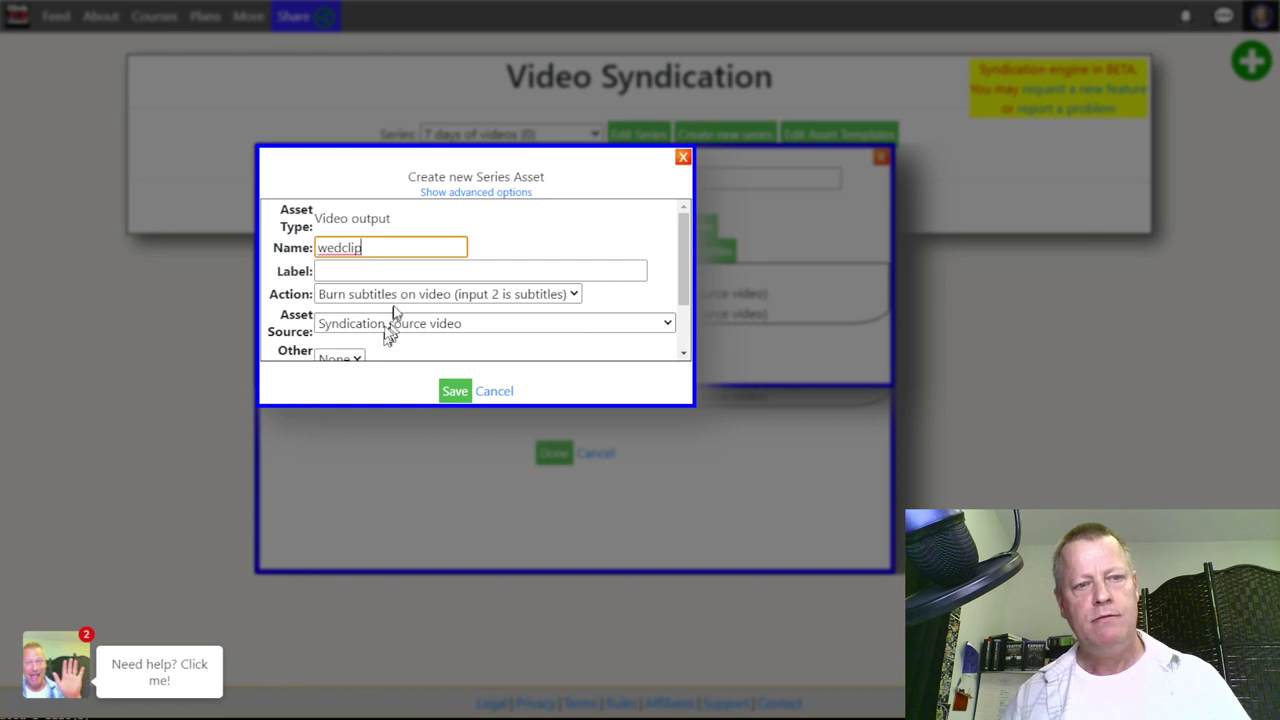
pyautogui.scroll(-2, 391, 316)
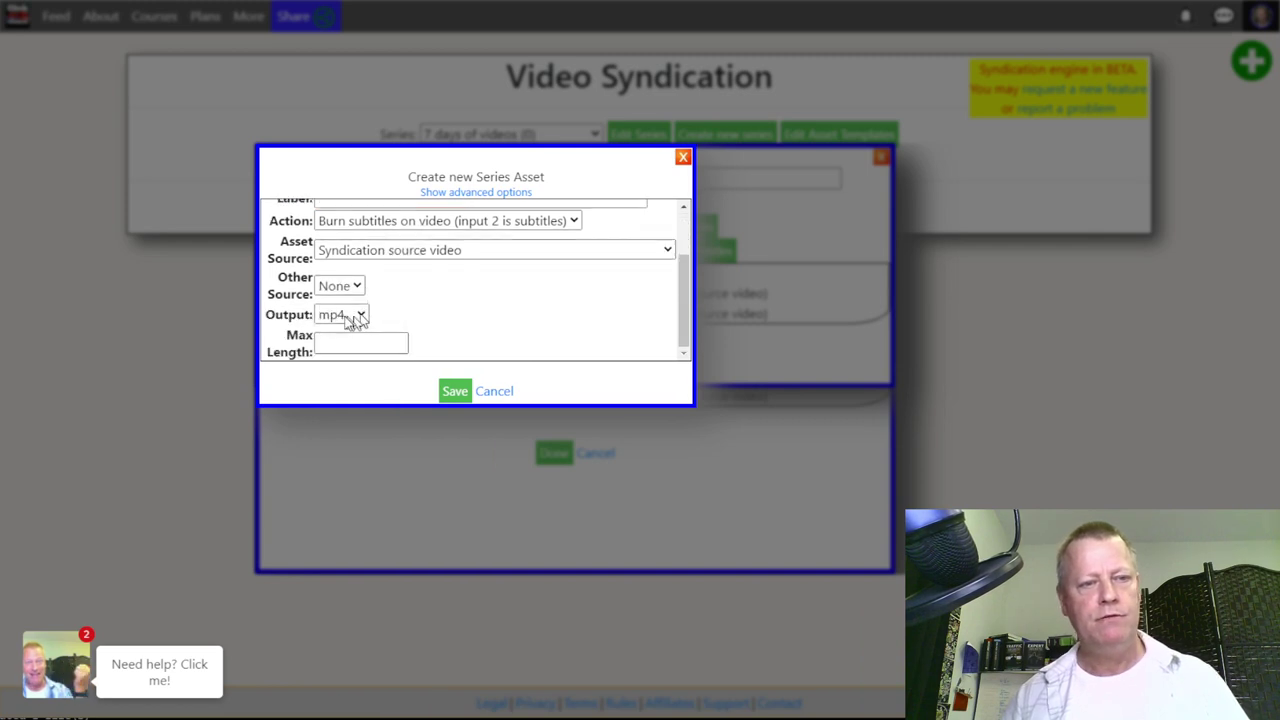
pyautogui.click(389, 223)
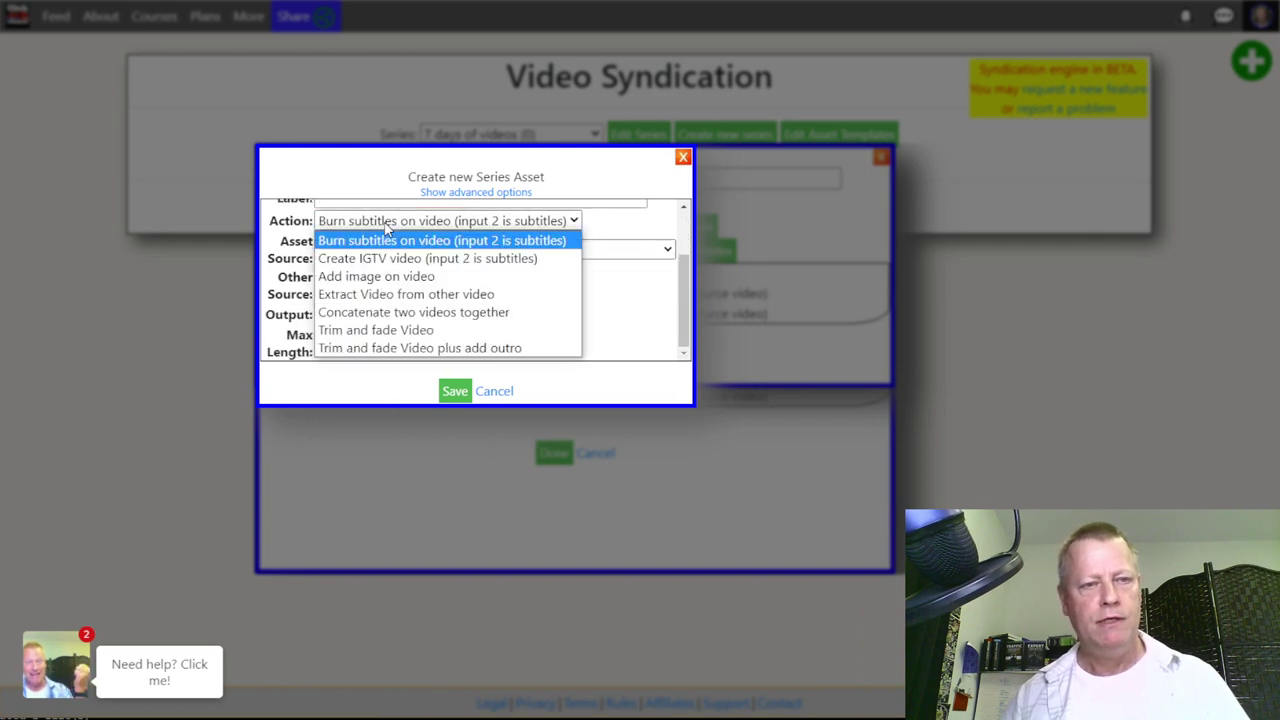
pyautogui.click(422, 296)
pyautogui.click(376, 346)
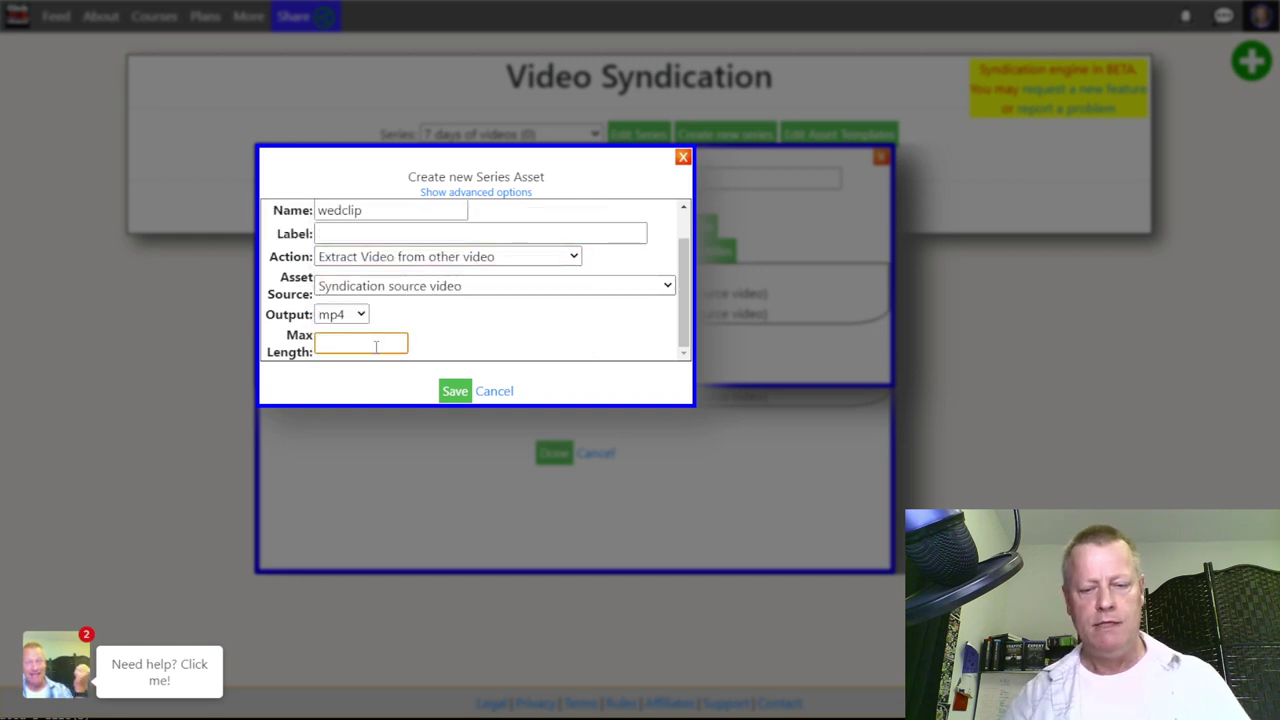
pyautogui.click(455, 391)
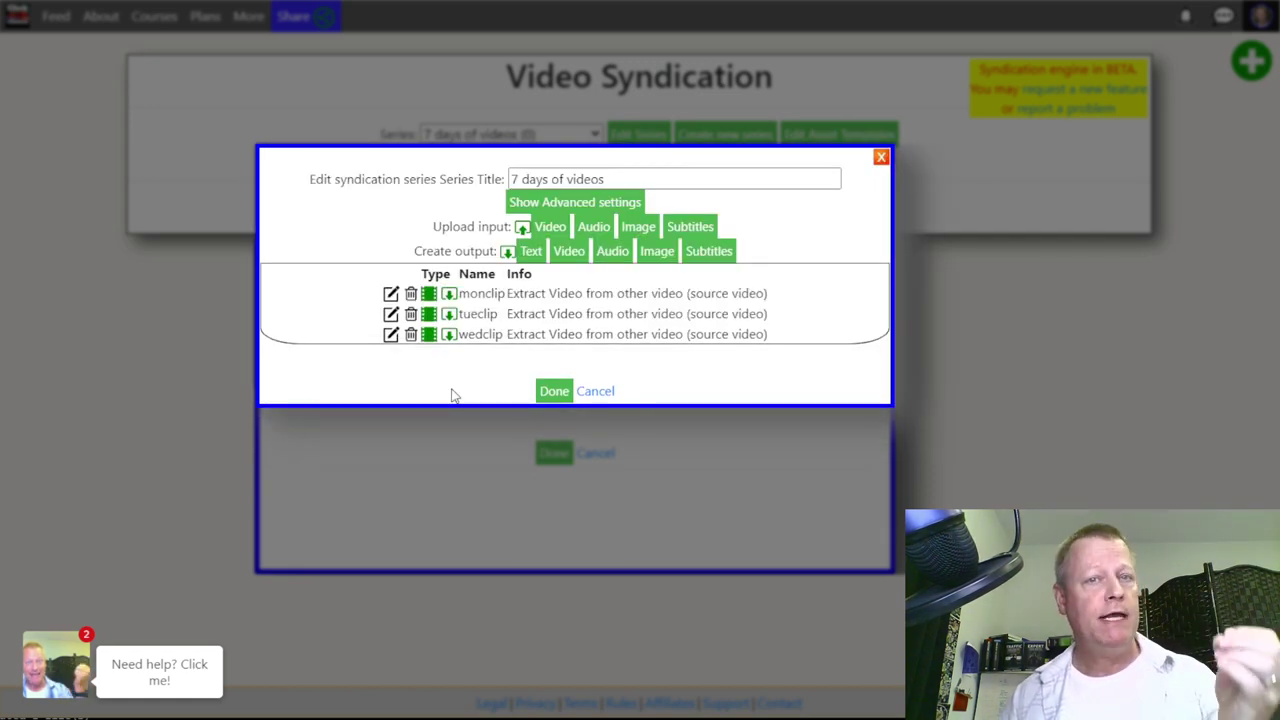
# Create a video output asset named thuclip with the action Extract Video from other video, the syndication source video and a max length of 90.
pyautogui.click(570, 252)
pyautogui.click(393, 249)
pyautogui.write('thuclip')
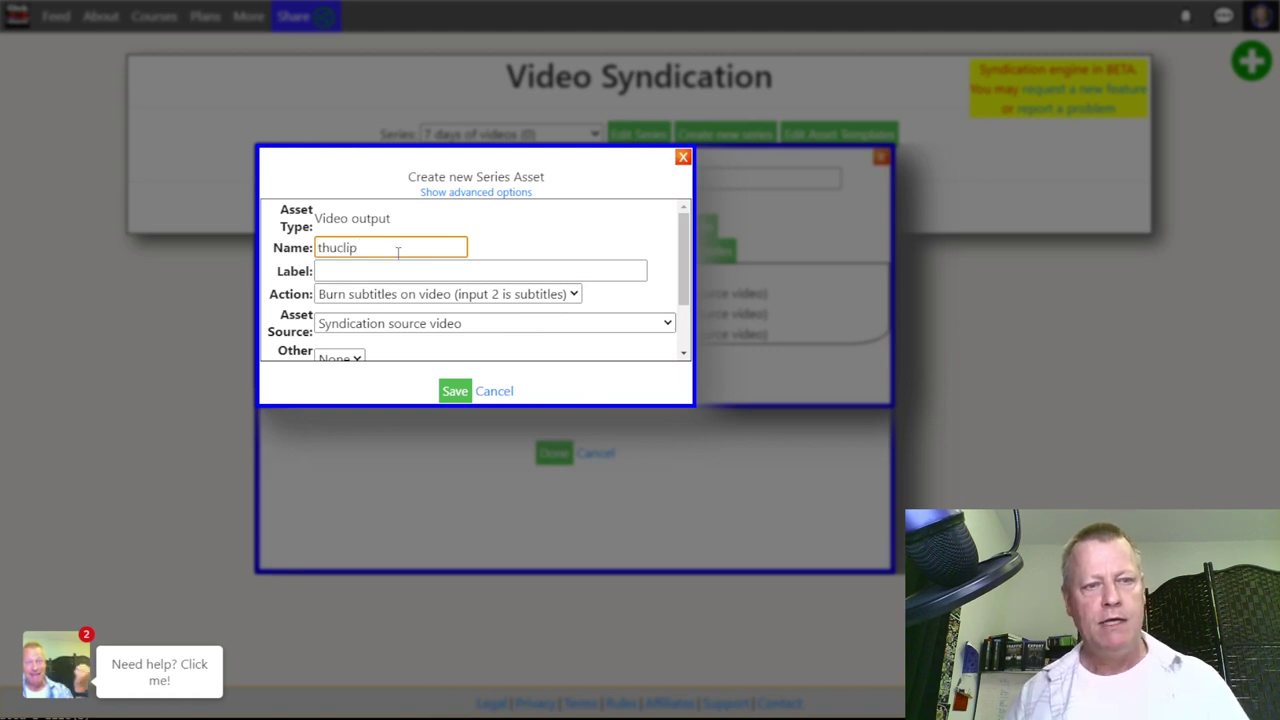
pyautogui.scroll(-2, 398, 254)
pyautogui.click(405, 221)
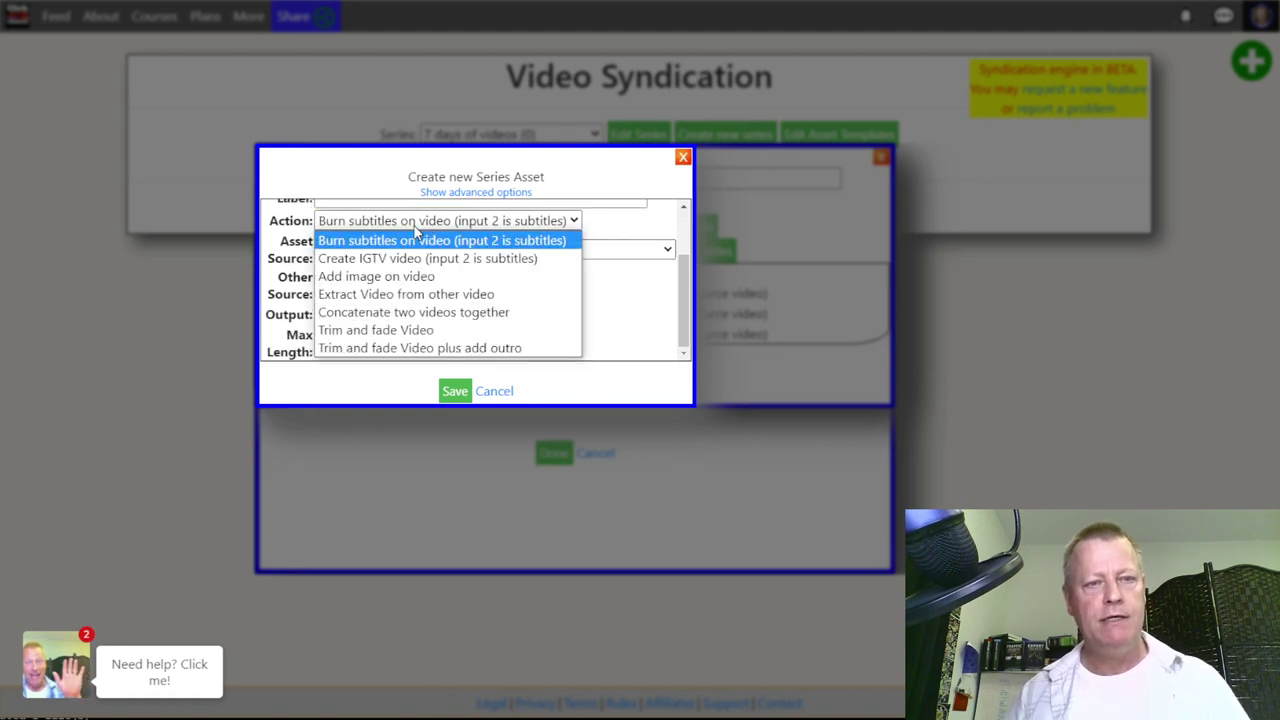
pyautogui.click(405, 294)
pyautogui.click(343, 338)
pyautogui.write('60')
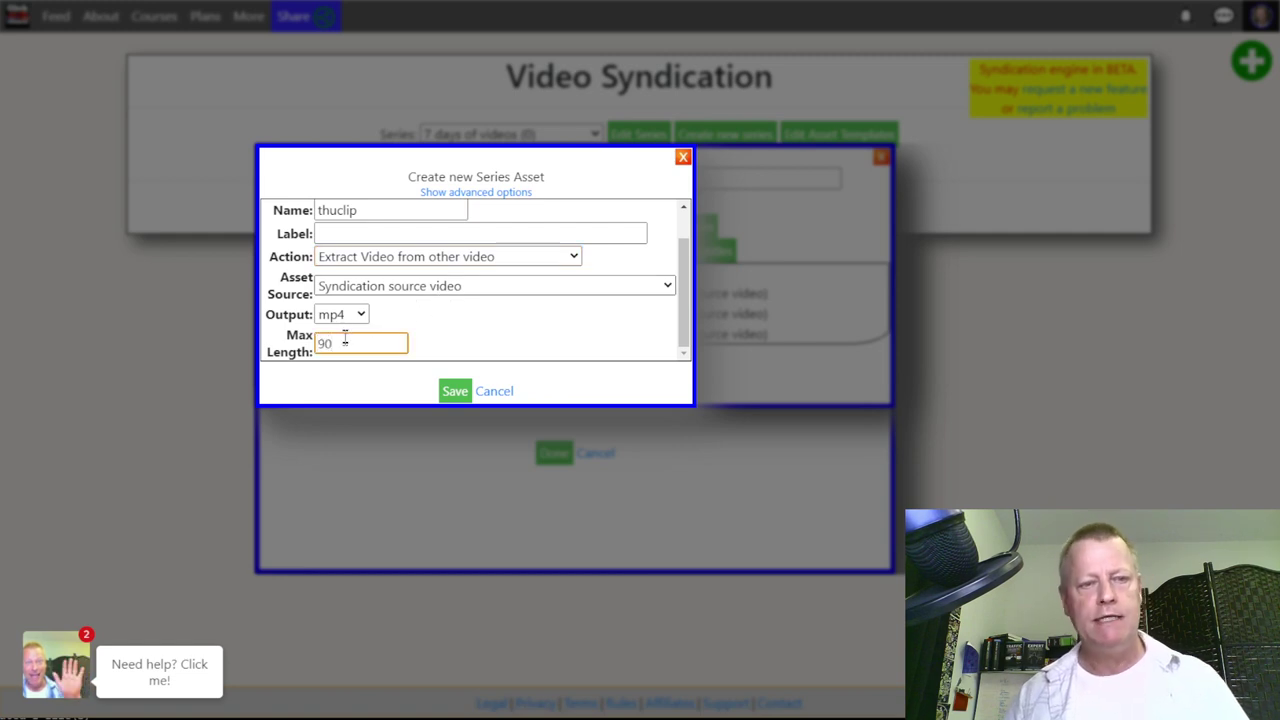
pyautogui.click(453, 391)
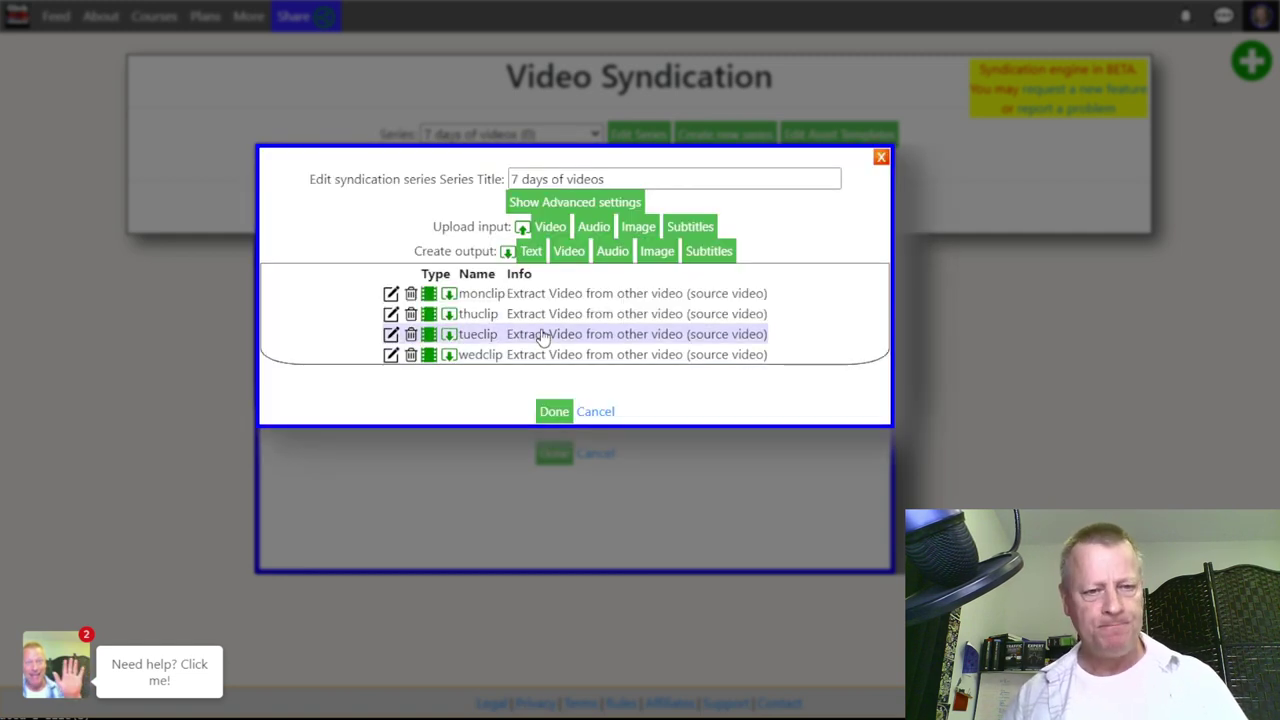
# Create a video output asset named friclip with the action Extract Video from other video, the syndication source video and a max length of 90.
pyautogui.click(584, 250)
pyautogui.click(371, 247)
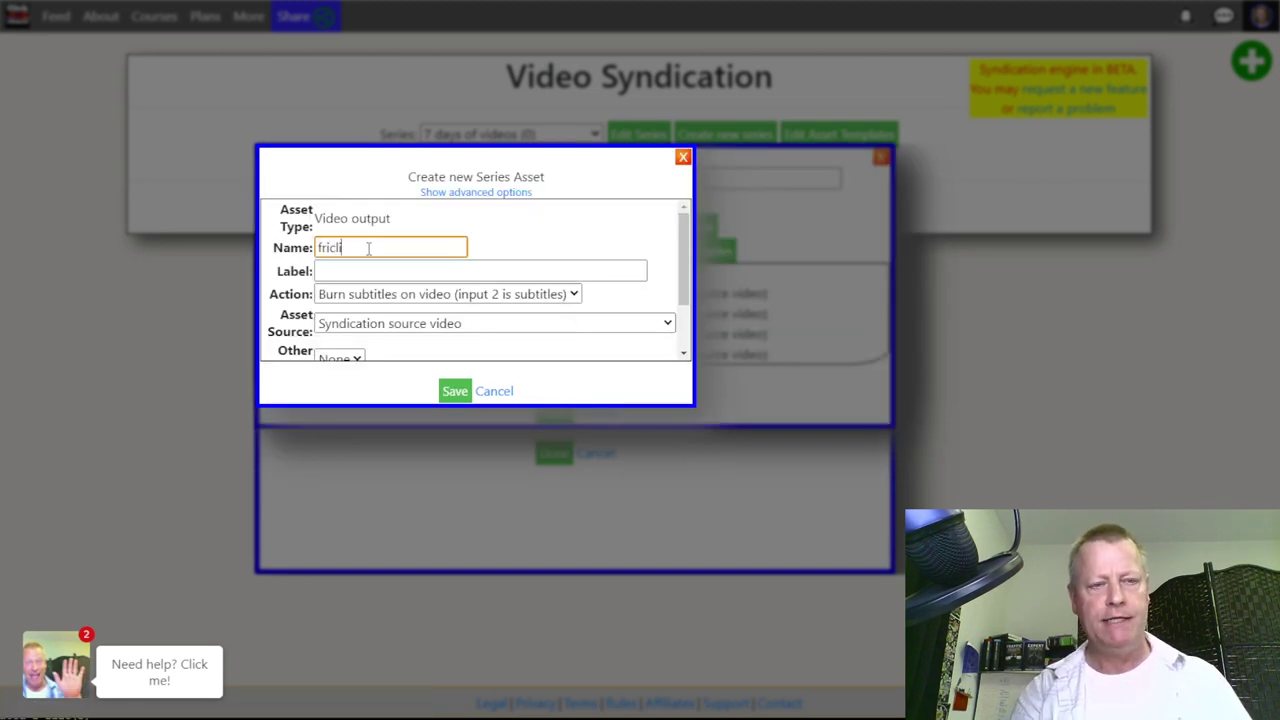
pyautogui.write('friclip')
pyautogui.press('BackSpace')
pyautogui.press('BackSpace')
pyautogui.press('BackSpace')
pyautogui.press('BackSpace')
pyautogui.press('BackSpace')
pyautogui.write('oclip')
pyautogui.press('BackSpace')
pyautogui.press('BackSpace')
pyautogui.press('BackSpace')
pyautogui.press('BackSpace')
pyautogui.press('BackSpace')
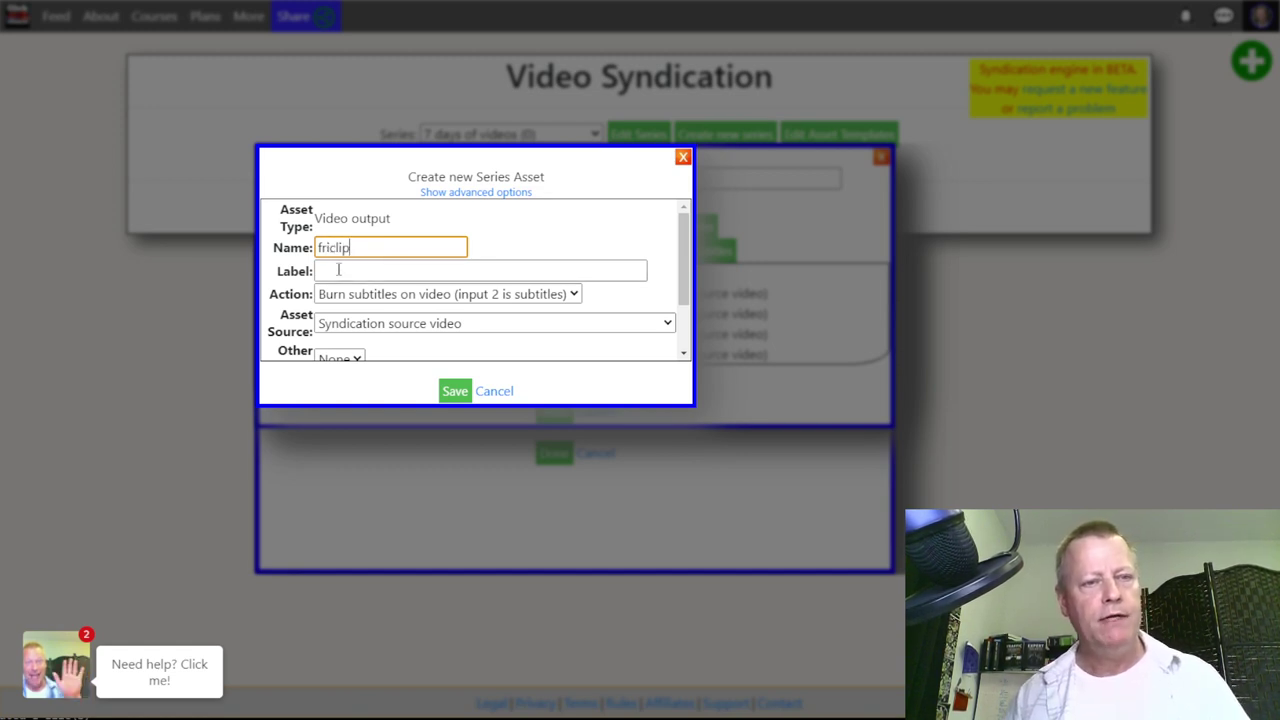
pyautogui.click(357, 297)
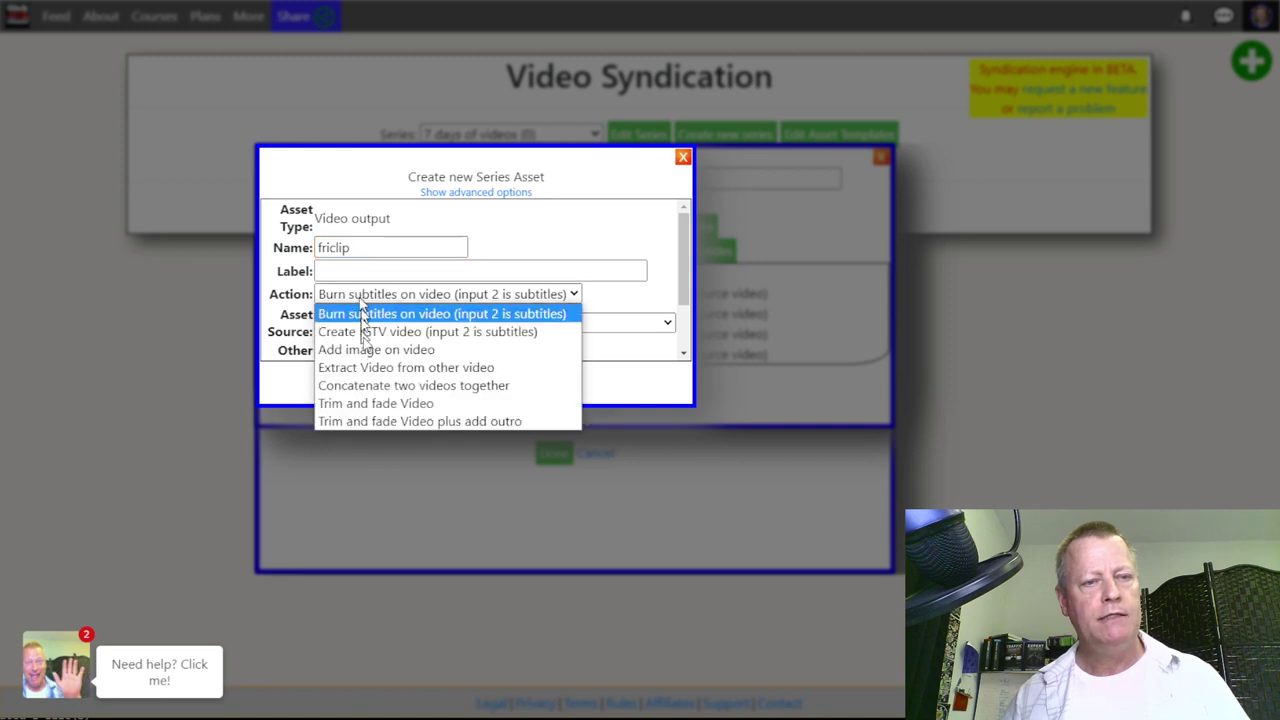
pyautogui.click(371, 366)
pyautogui.scroll(-1, 385, 360)
pyautogui.click(390, 344)
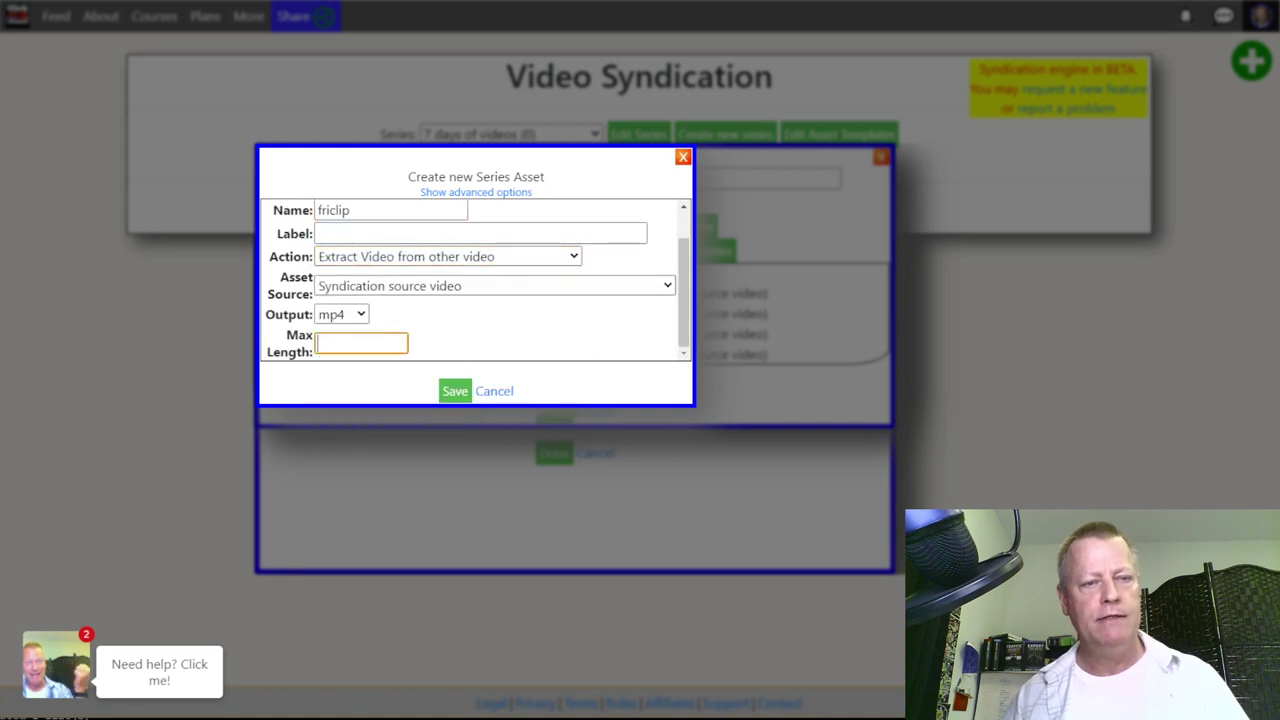
pyautogui.write('60')
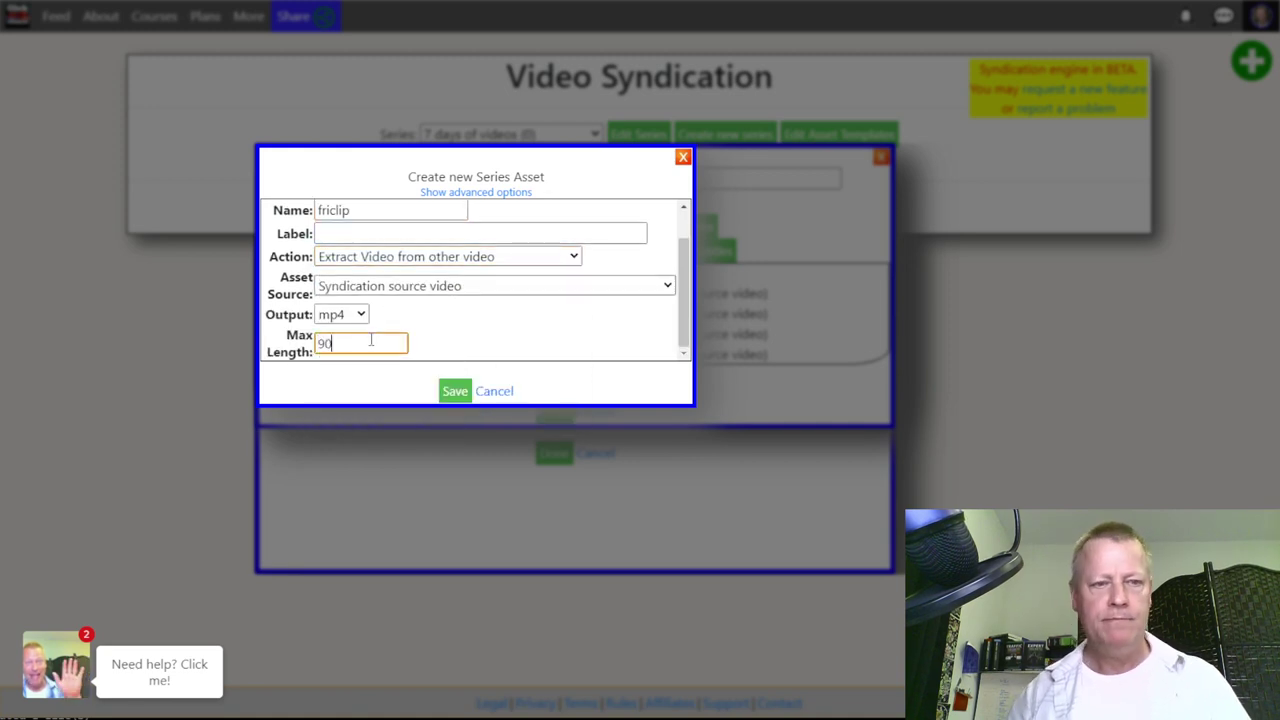
pyautogui.click(456, 391)
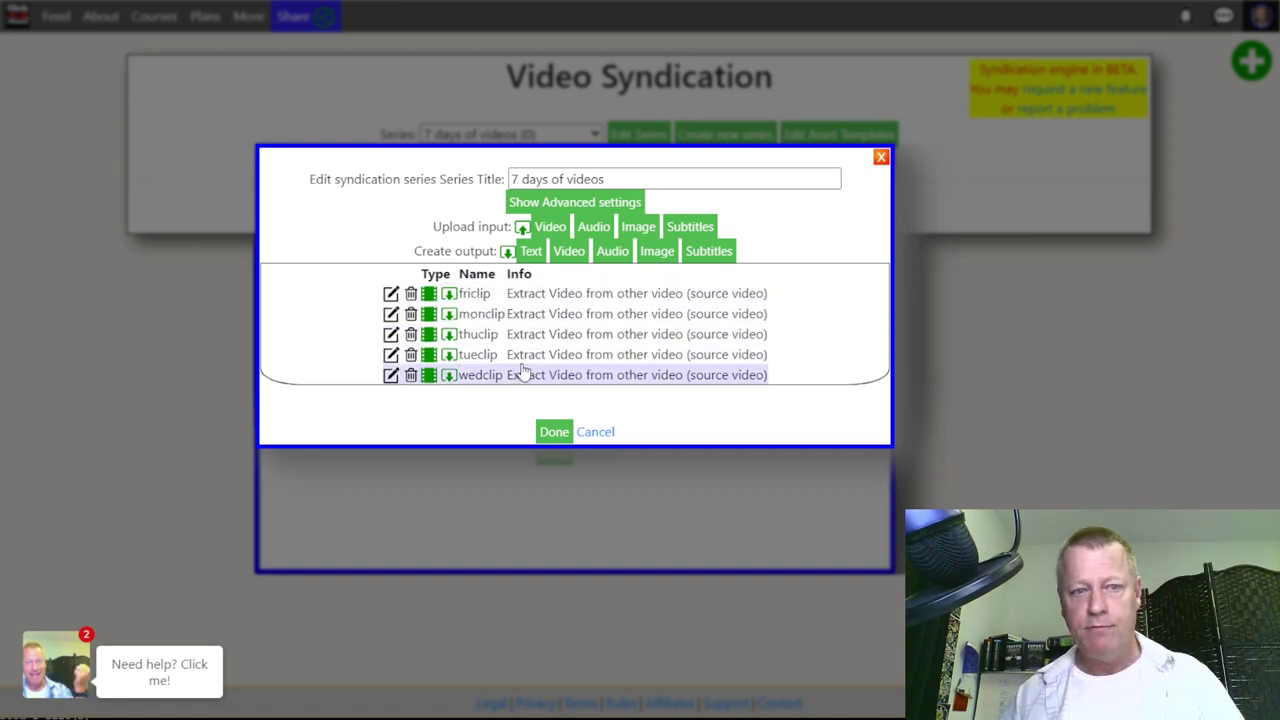
# Create a video output asset named satclip with the action Extract Video from other video, the syndication source video and a max length of 90.
pyautogui.click(568, 252)
pyautogui.click(348, 249)
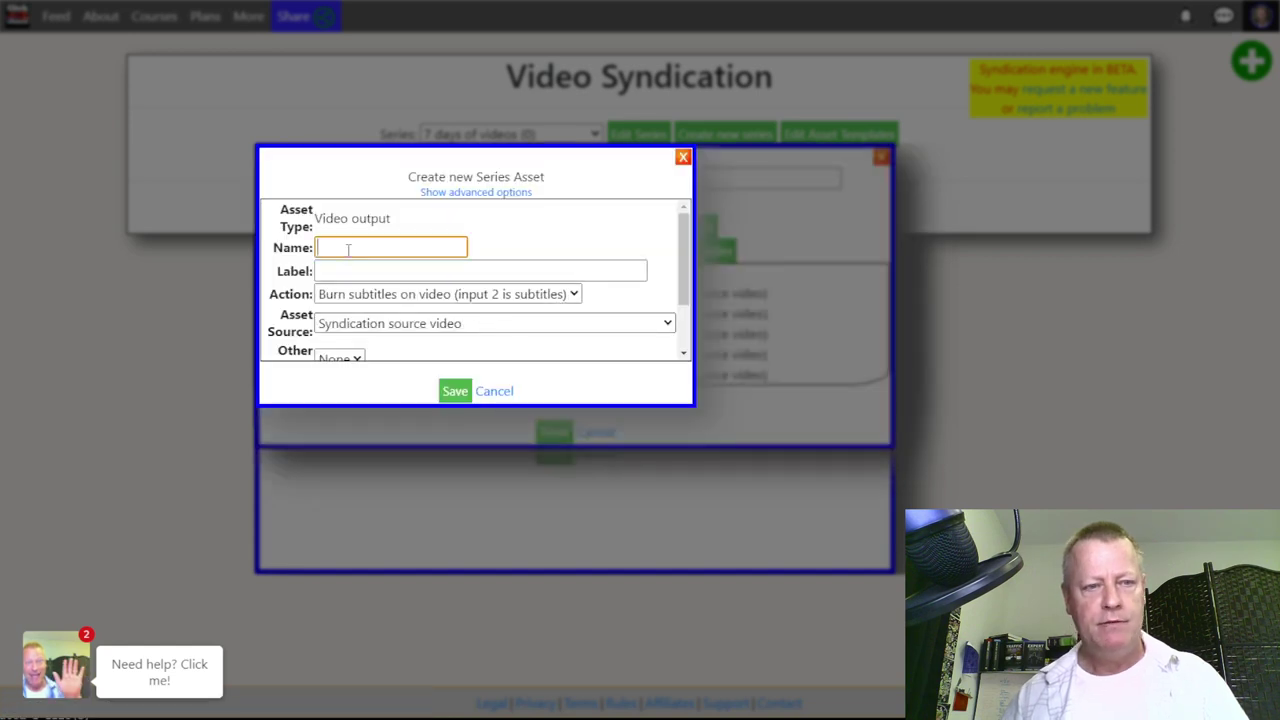
pyautogui.write('satclip')
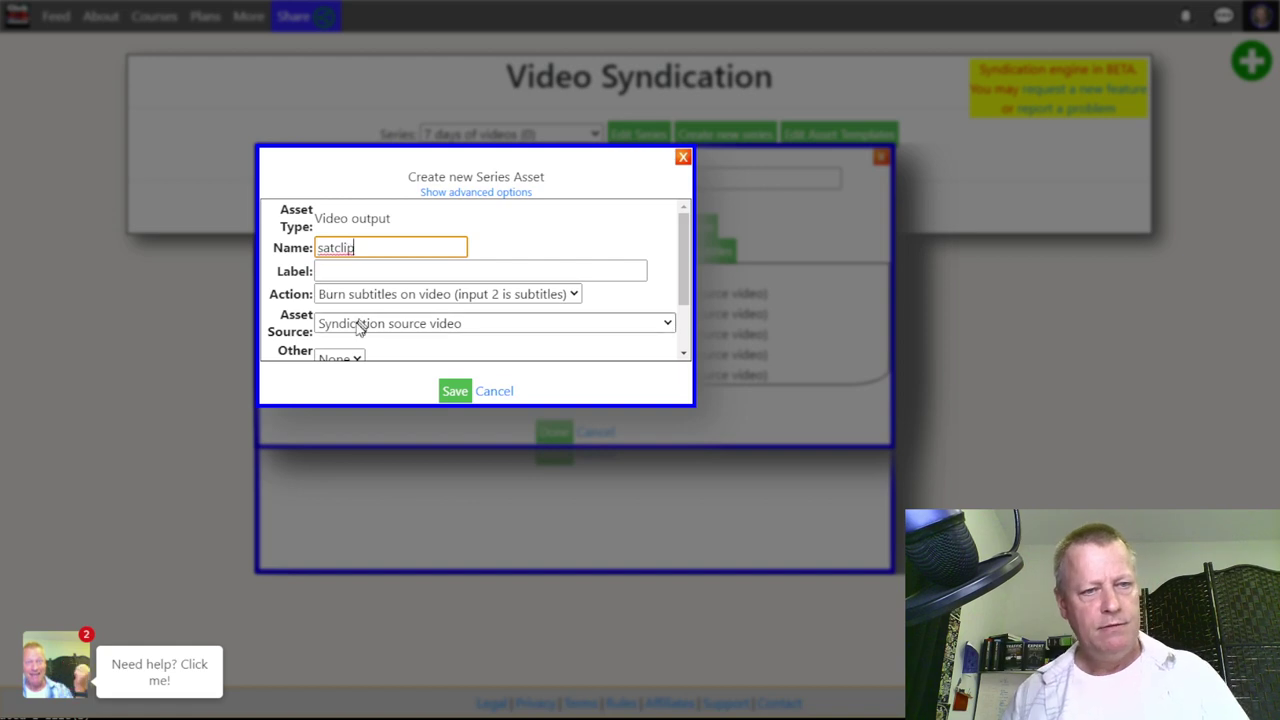
pyautogui.scroll(-2, 358, 325)
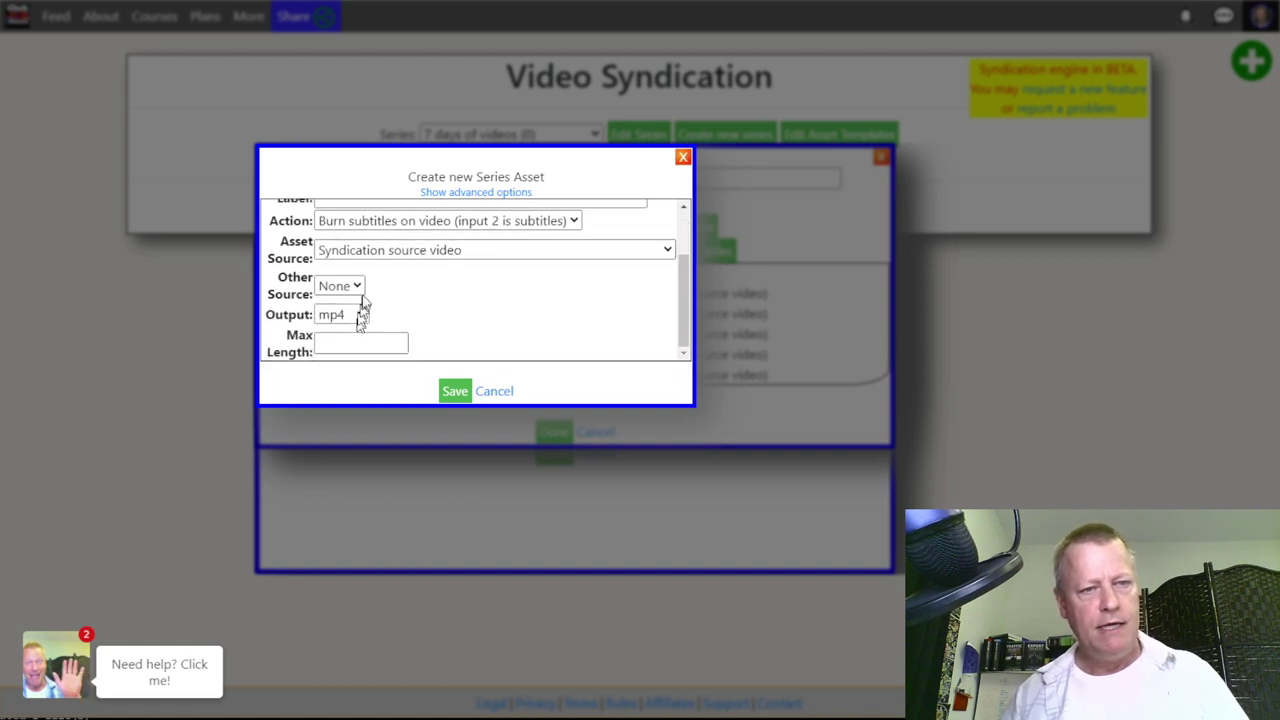
pyautogui.click(382, 222)
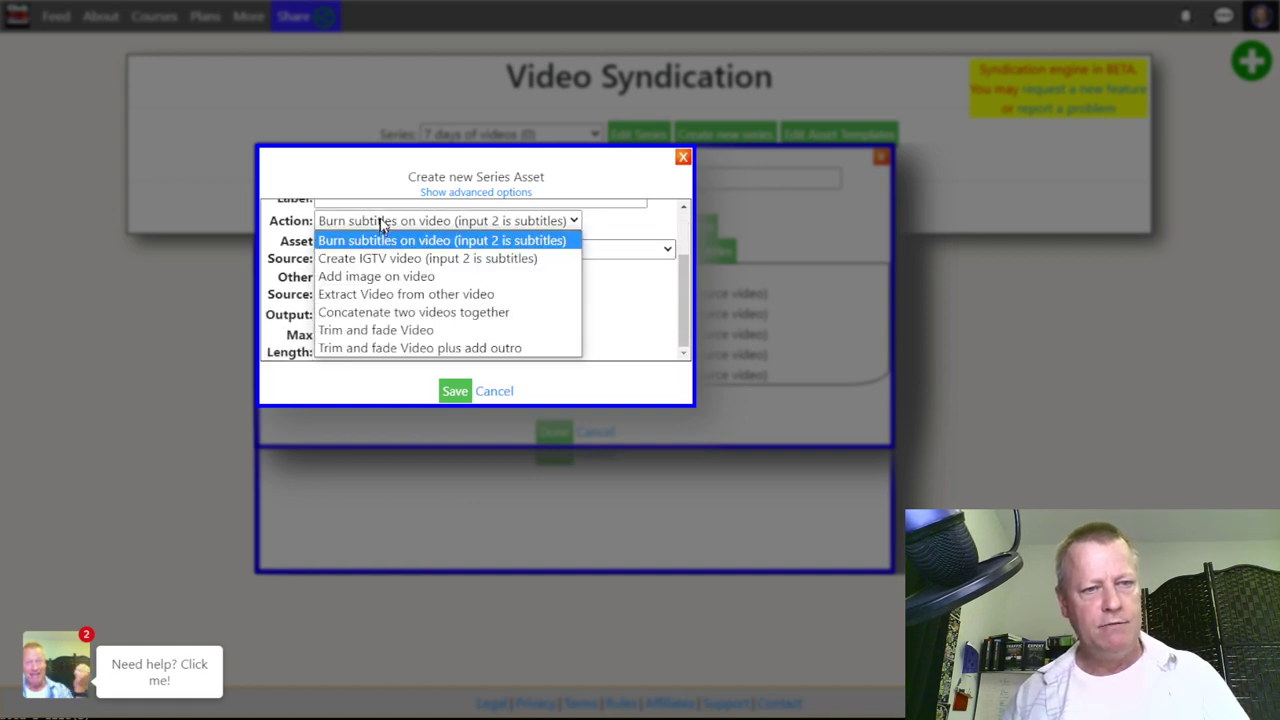
pyautogui.click(386, 294)
pyautogui.click(350, 340)
pyautogui.write('90')
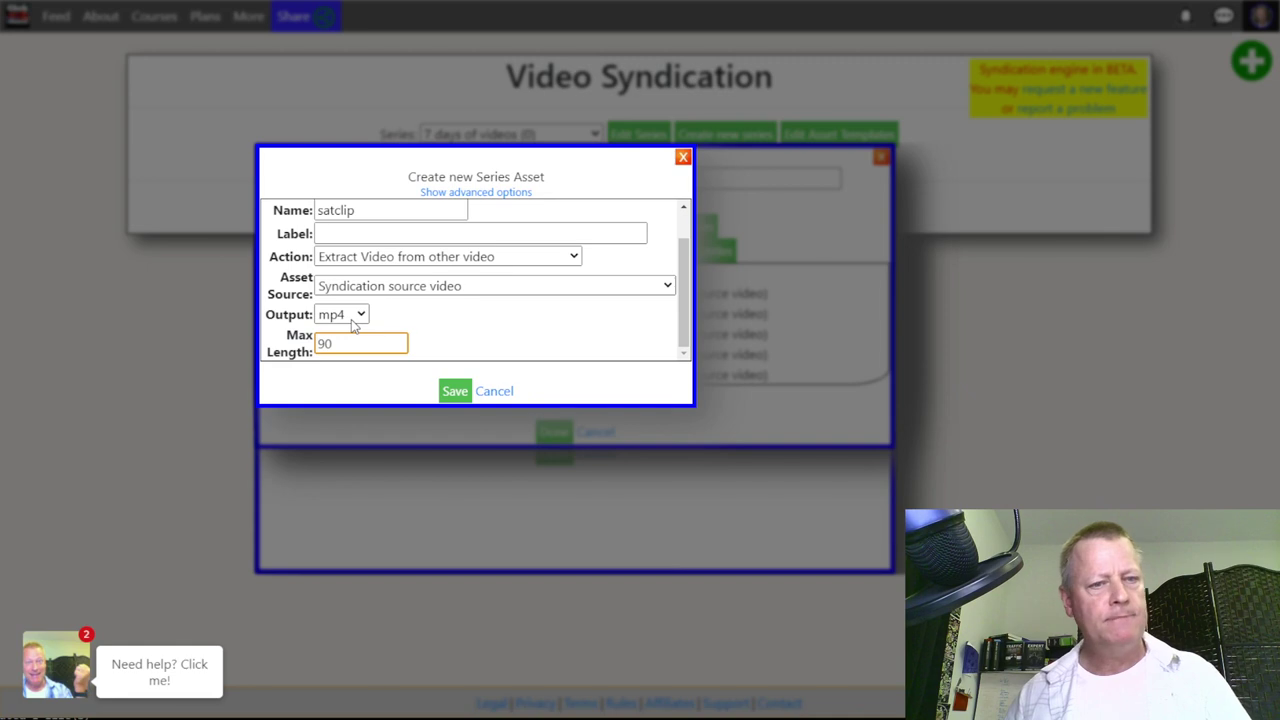
pyautogui.click(452, 391)
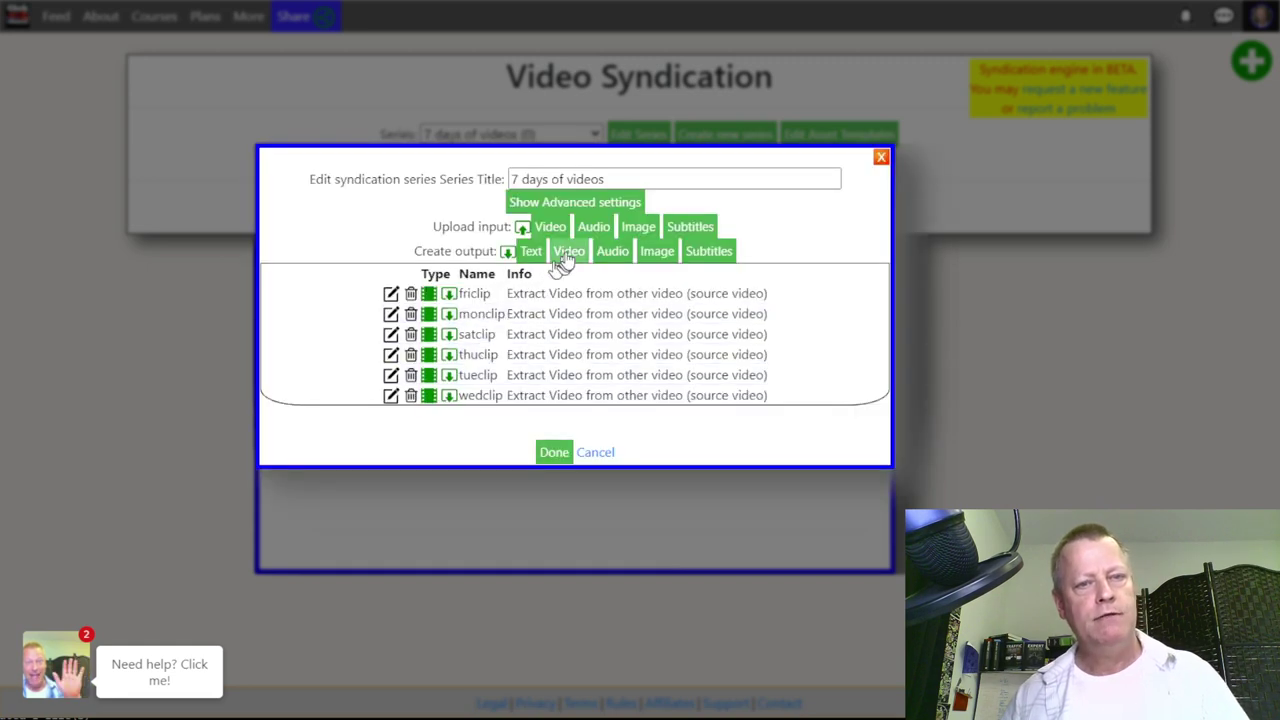
# Create a sunclip video output asset extracting video from the syndication source with a max length of 90, and finish editing the series.
pyautogui.click(565, 253)
pyautogui.click(397, 248)
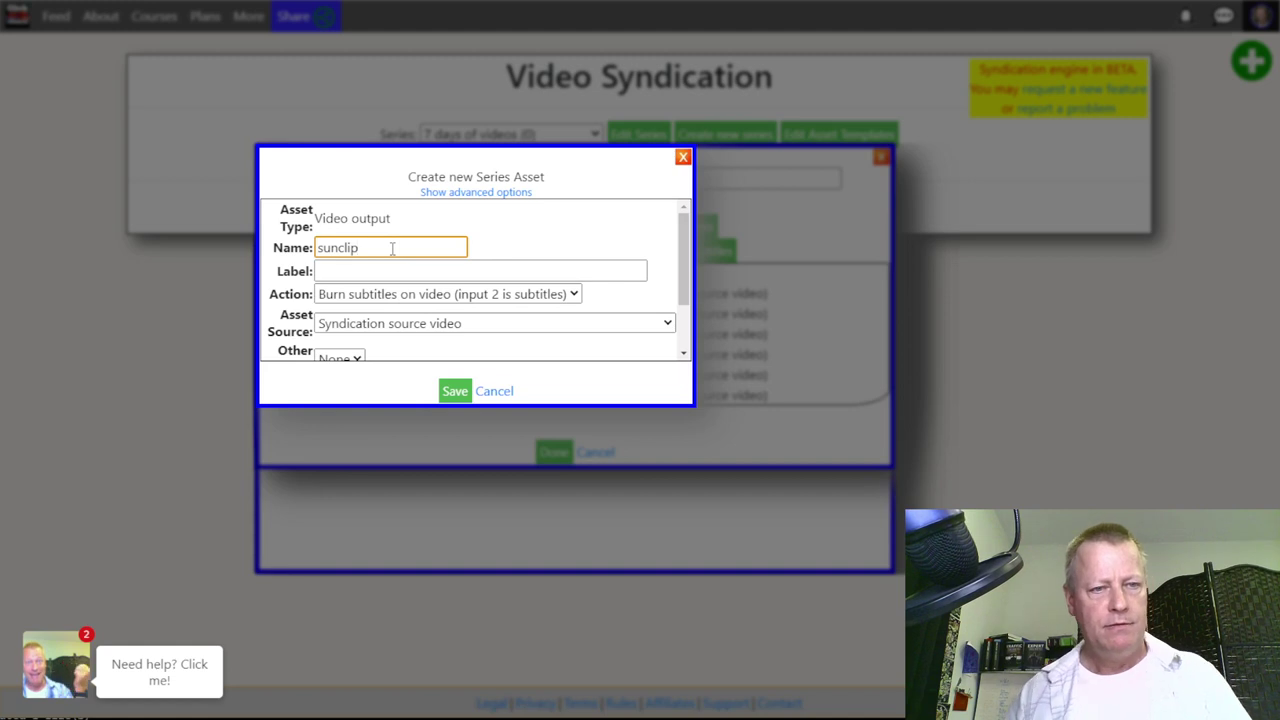
pyautogui.click(400, 294)
pyautogui.click(404, 367)
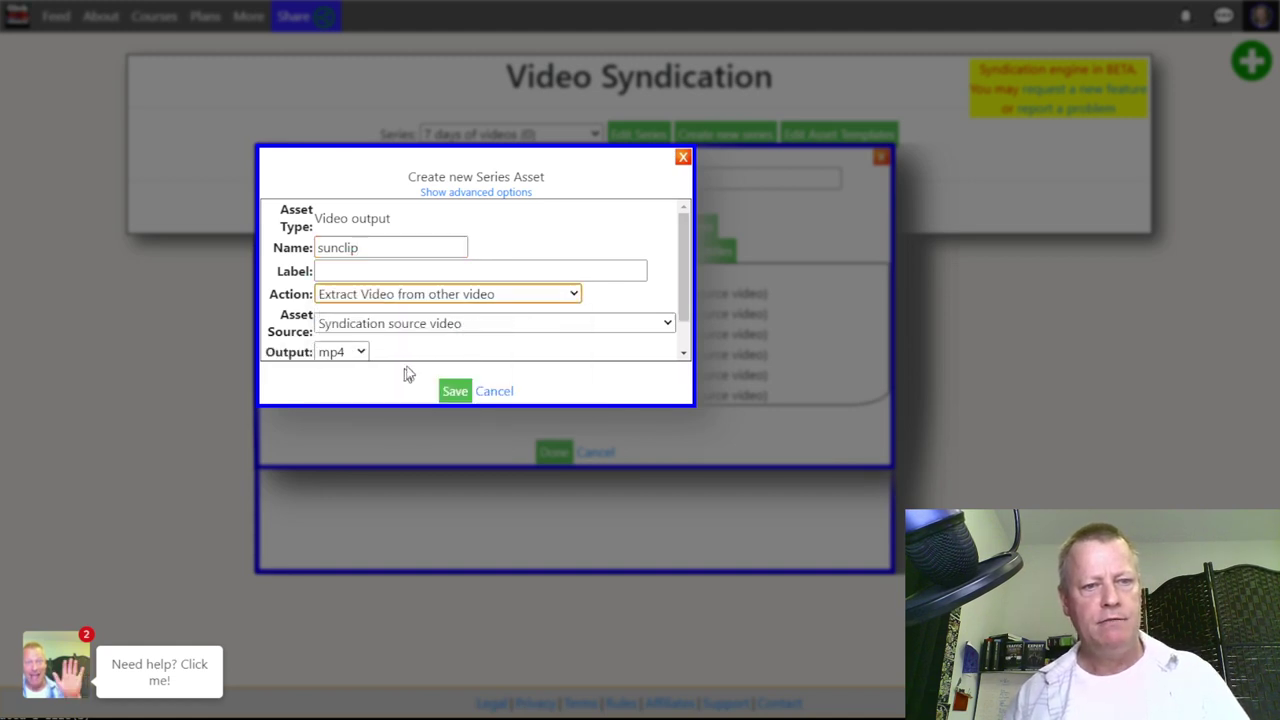
pyautogui.scroll(-1, 408, 354)
pyautogui.click(358, 339)
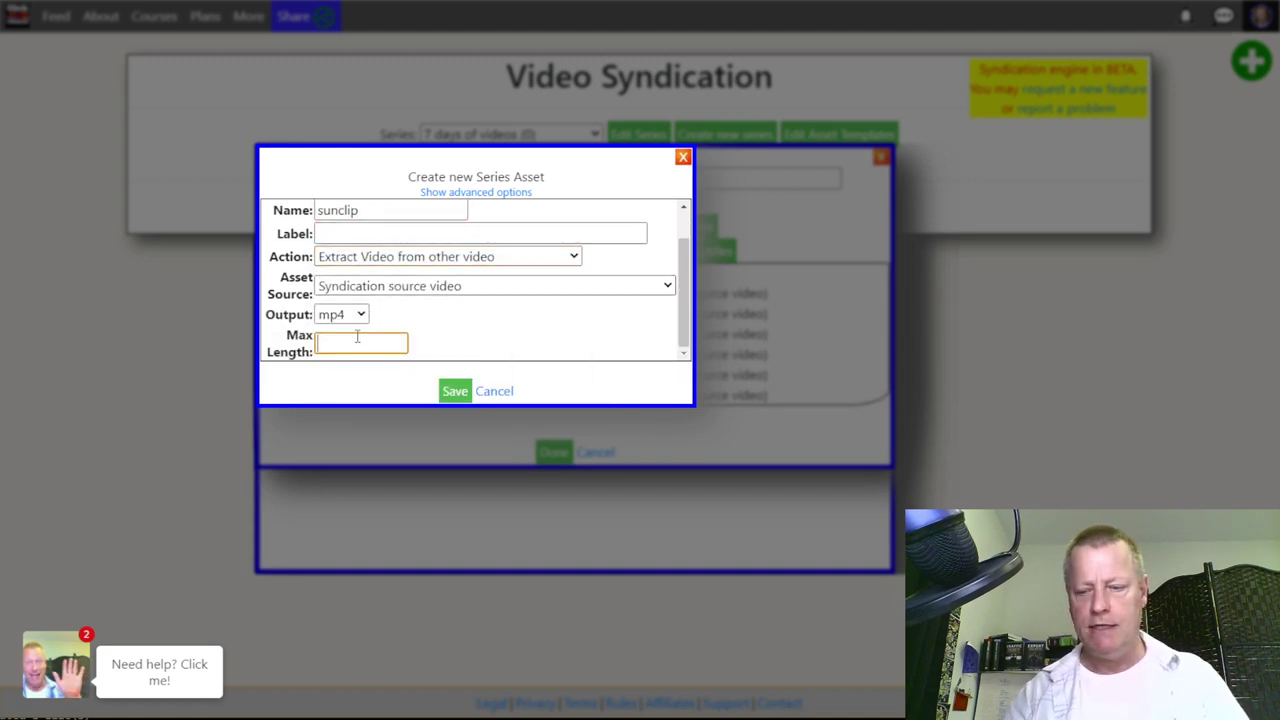
pyautogui.write('90')
pyautogui.click(455, 391)
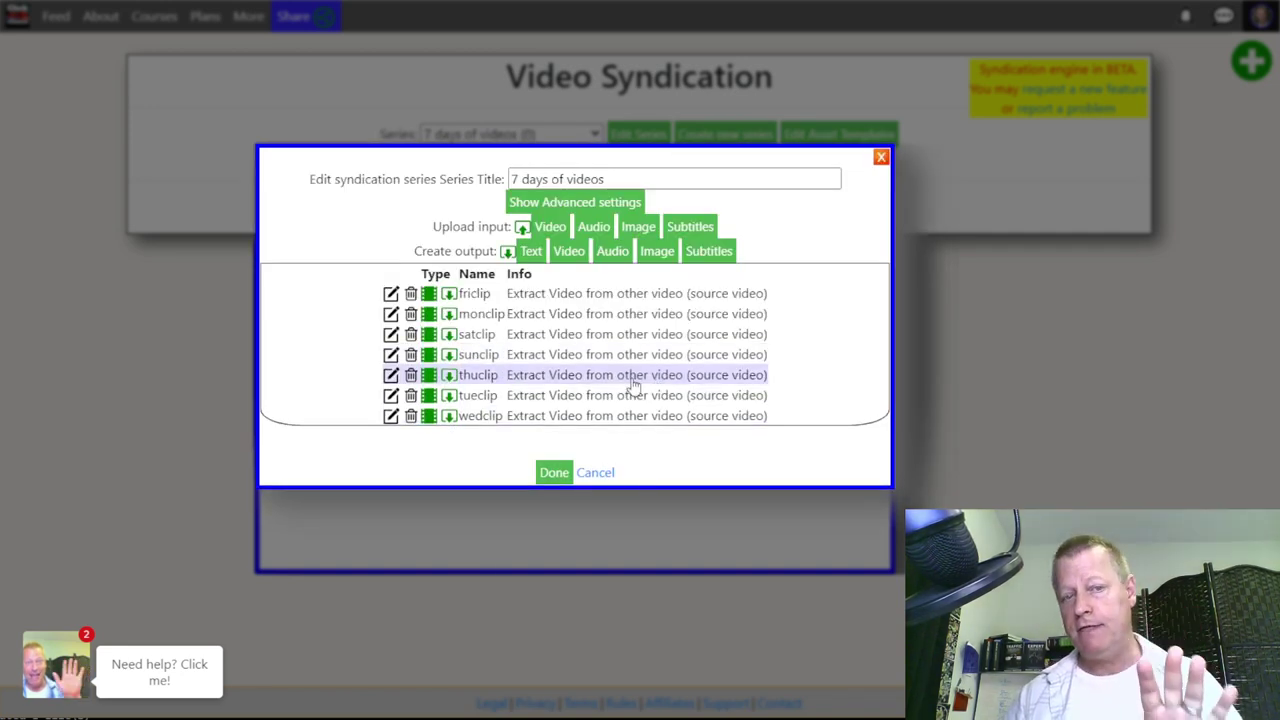
pyautogui.click(554, 472)
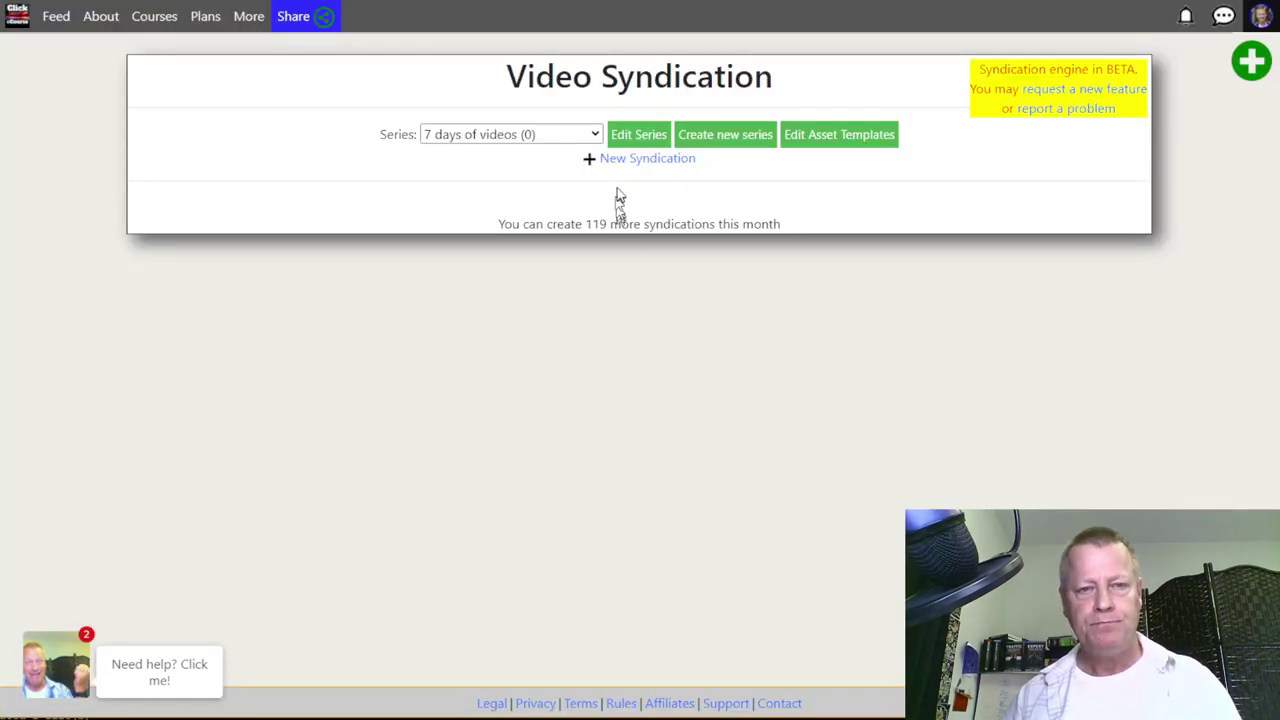
# Create a new syndication episode titled intro in the 7 days of videos series.
pyautogui.click(634, 162)
pyautogui.click(268, 341)
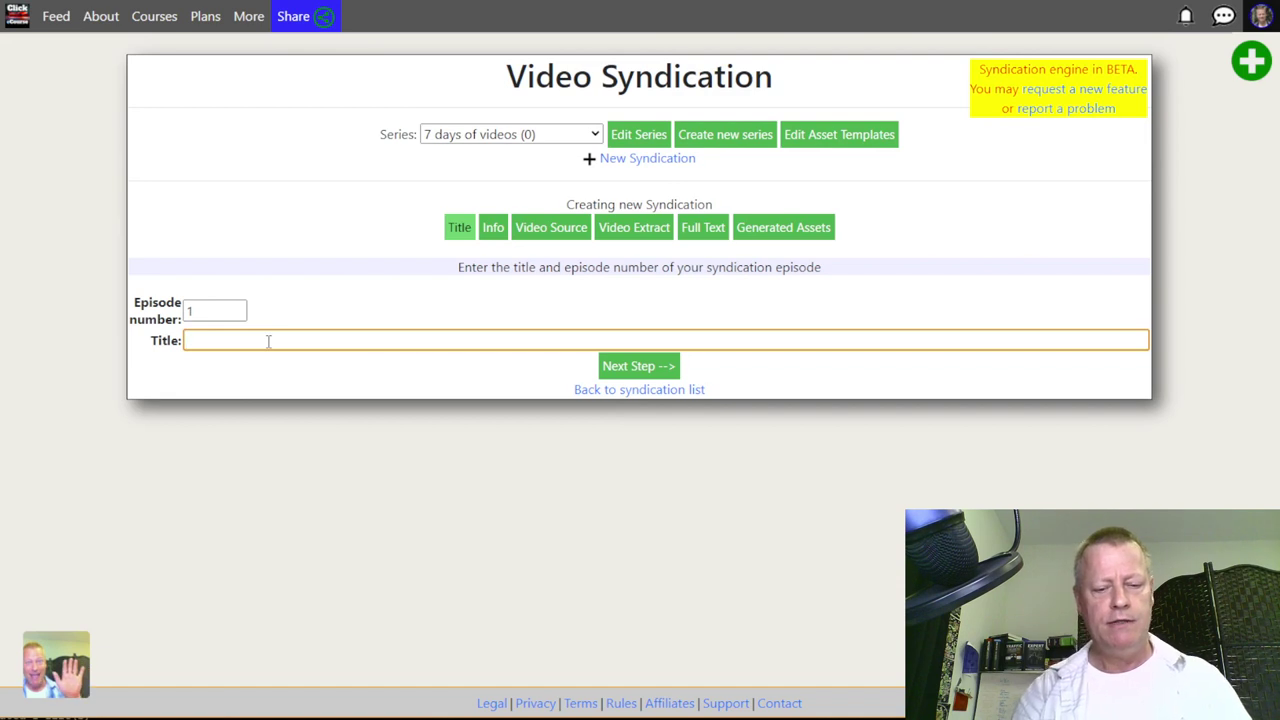
pyautogui.write('intro')
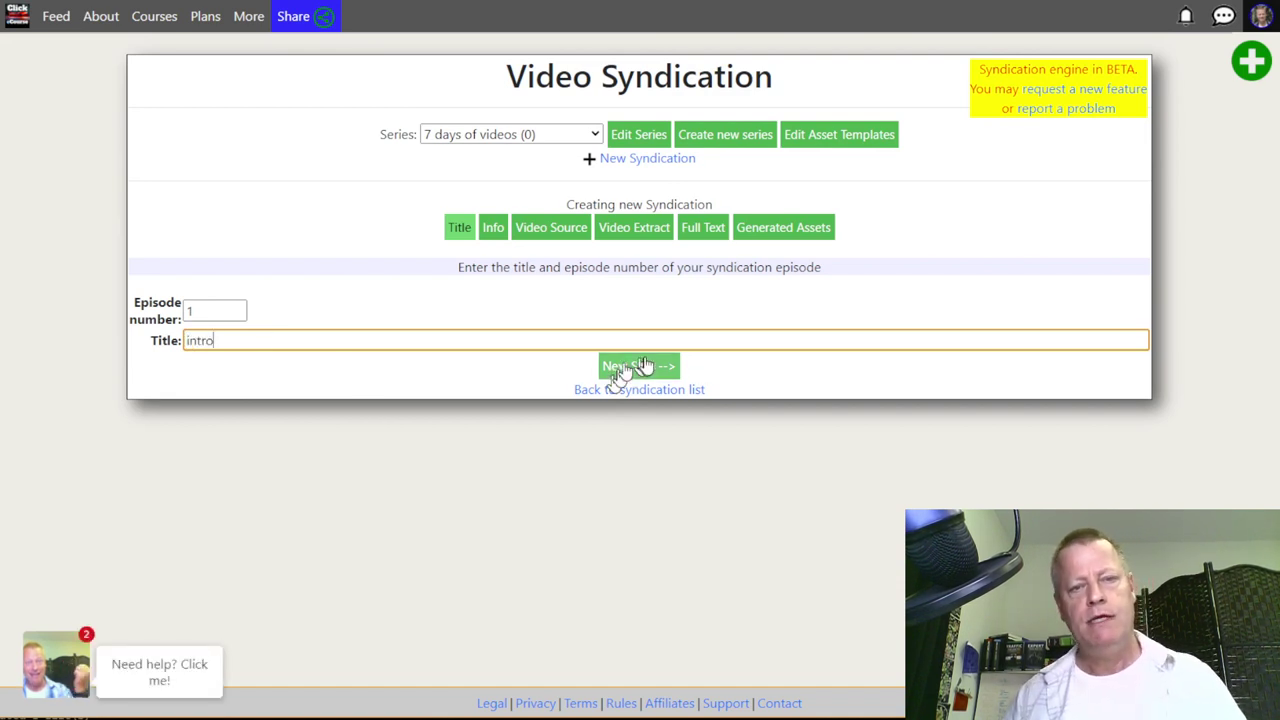
pyautogui.click(641, 366)
pyautogui.click(376, 304)
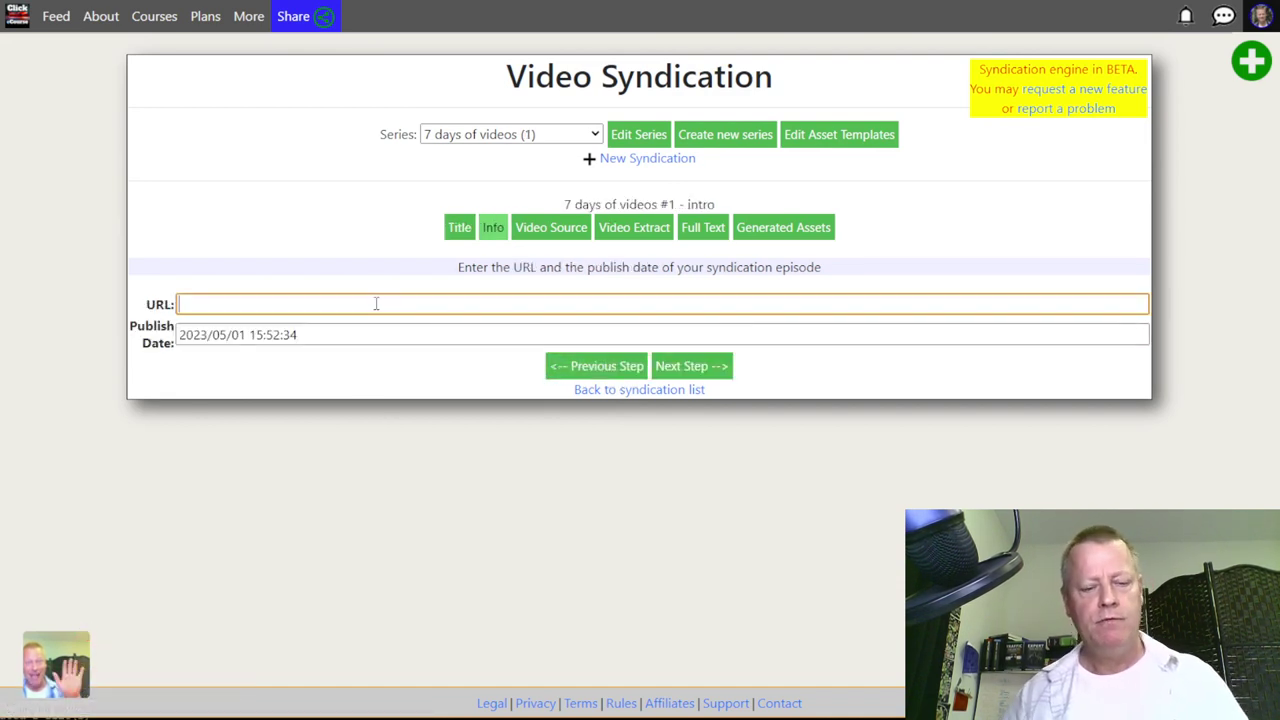
pyautogui.write('https')
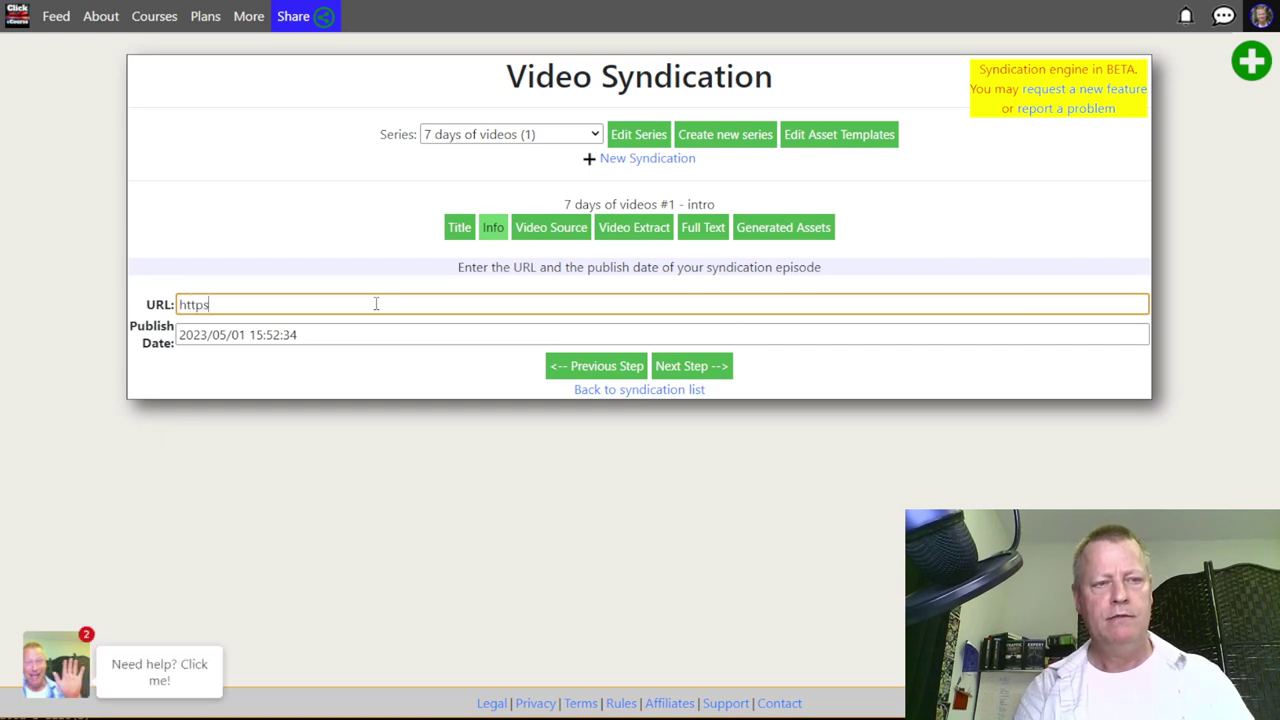
pyautogui.write('://youtube.com/c/')
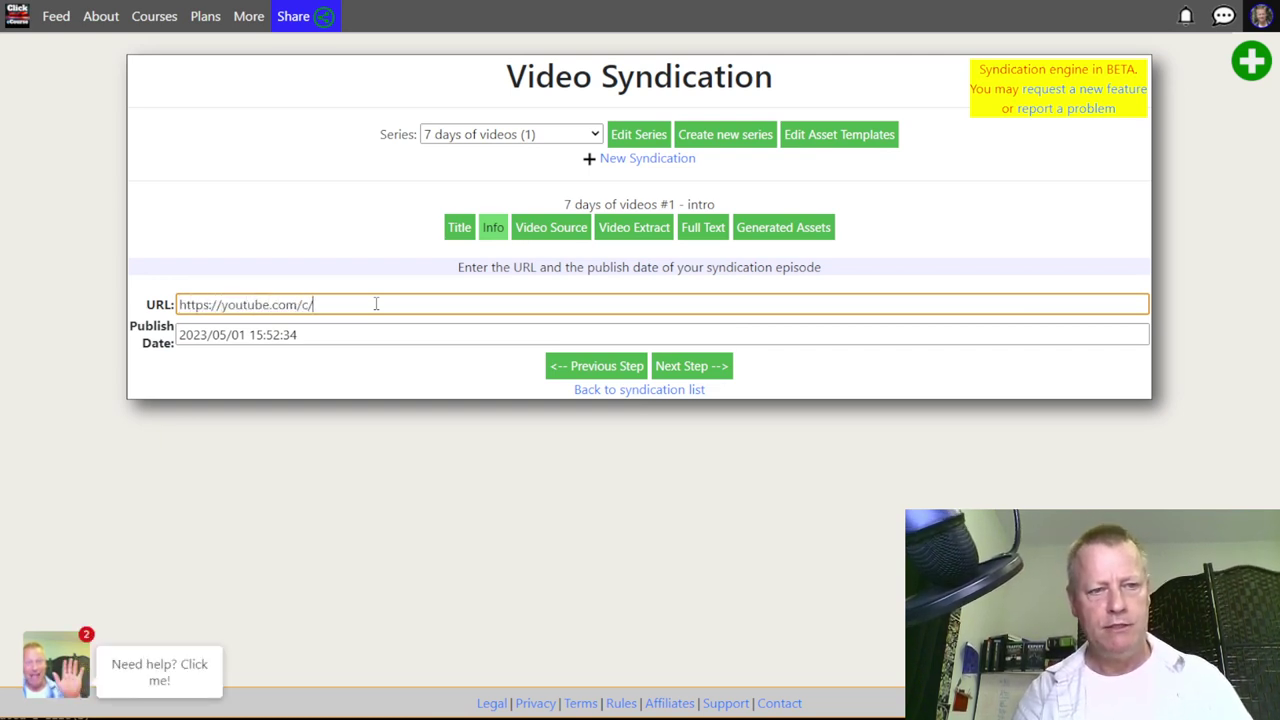
pyautogui.write('SuccessWithJS')
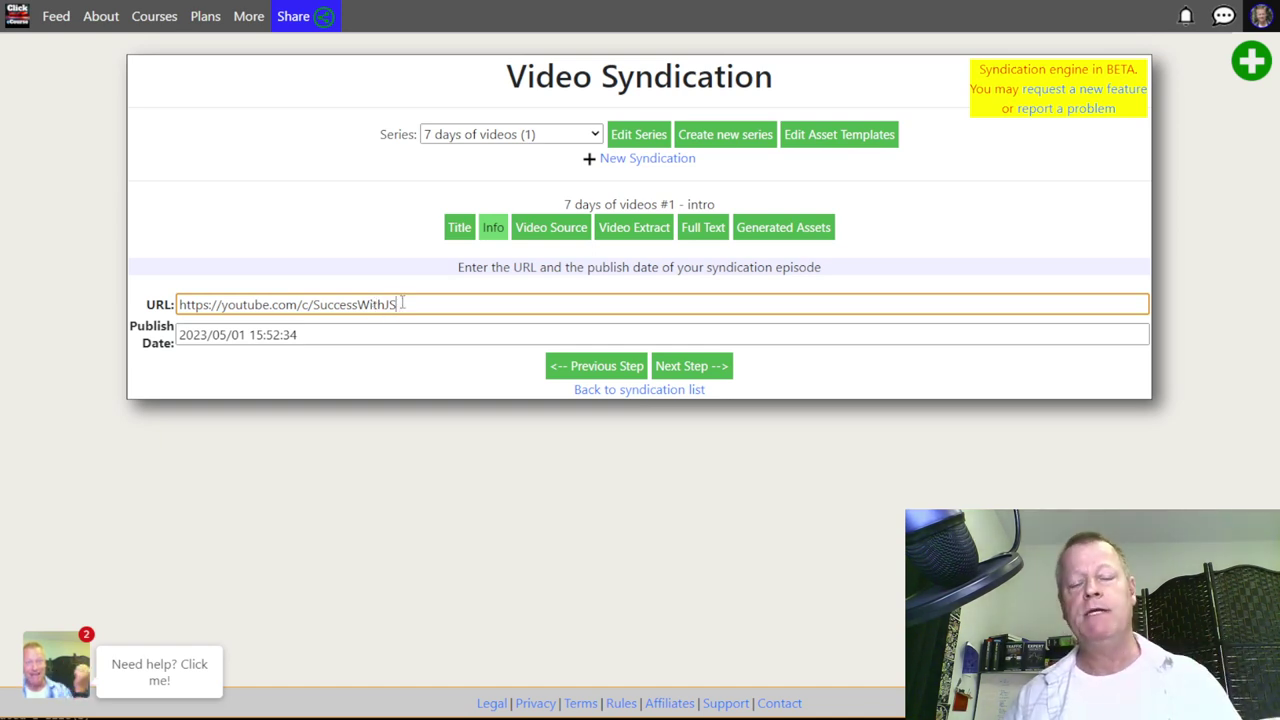
pyautogui.click(703, 368)
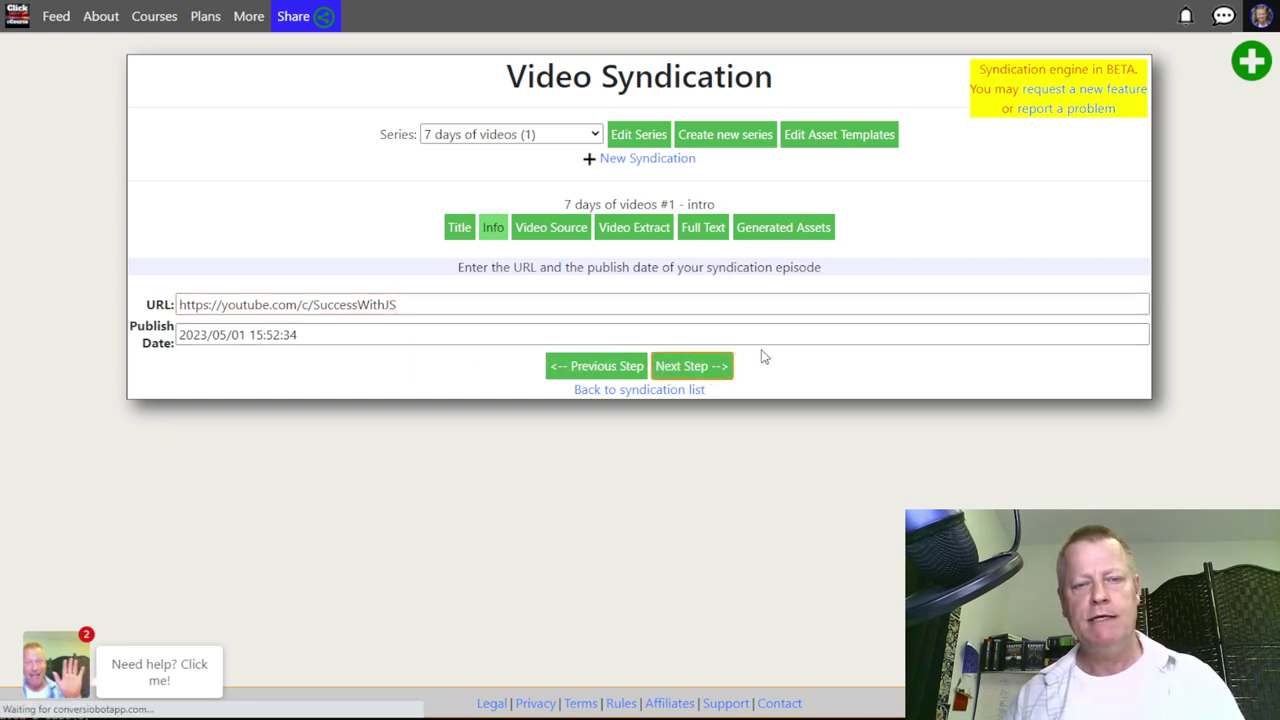
pyautogui.click(622, 315)
pyautogui.click(675, 323)
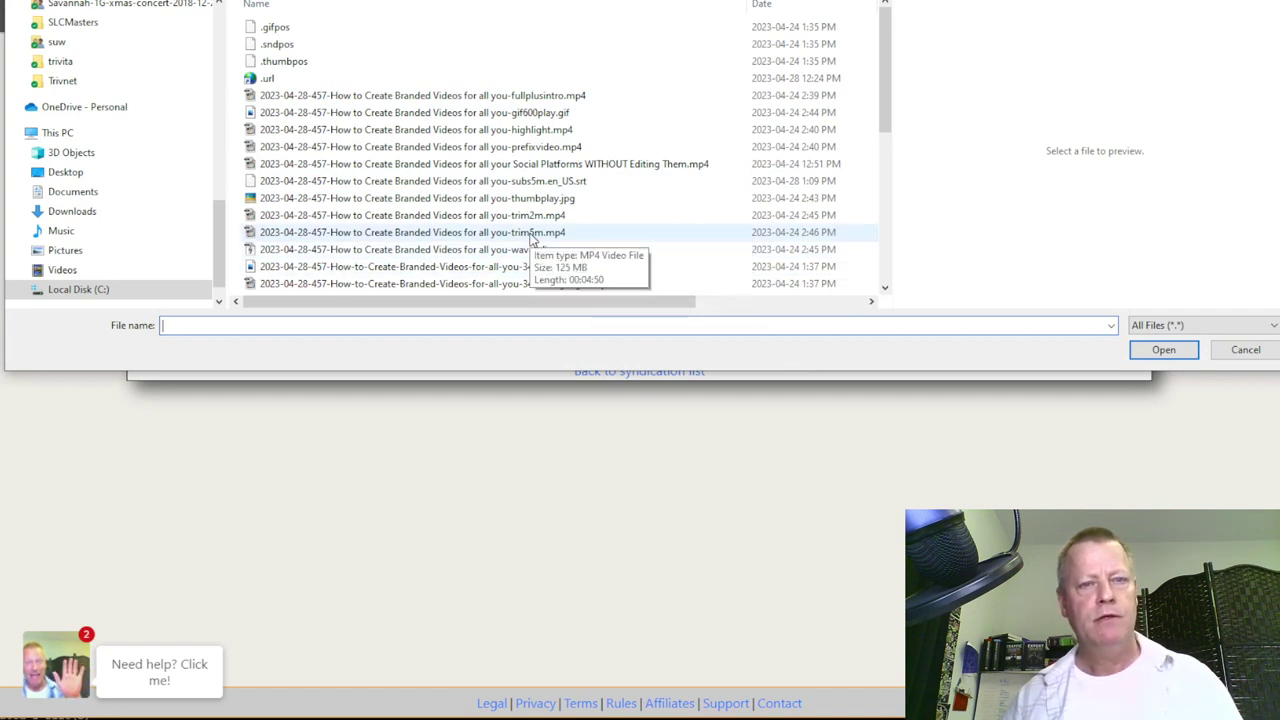
pyautogui.click(546, 166)
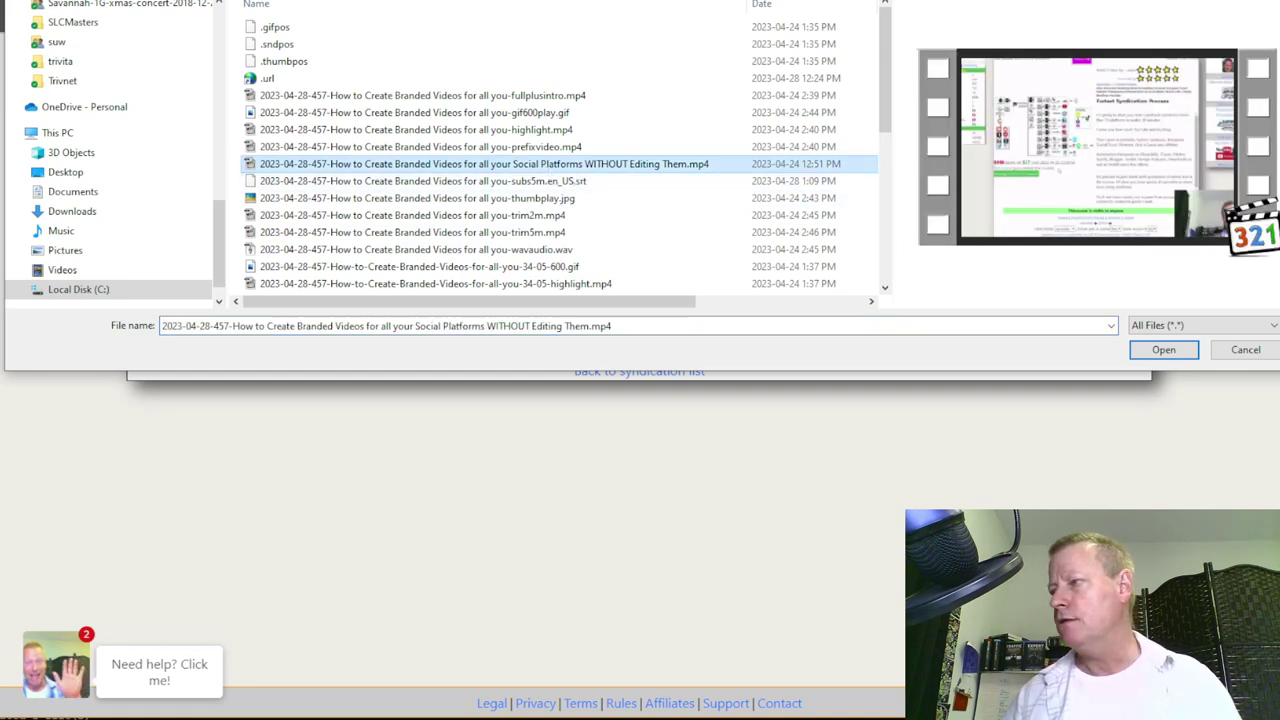
pyautogui.click(1163, 349)
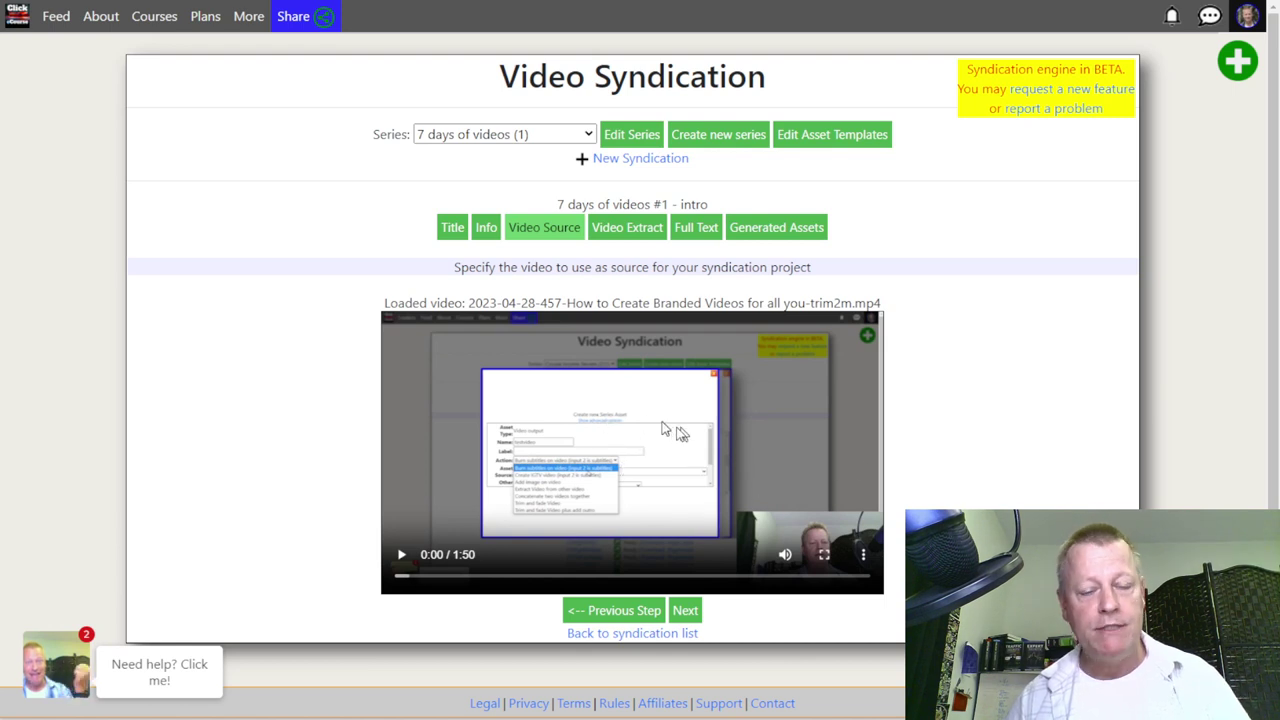
pyautogui.scroll(-1, 663, 428)
pyautogui.scroll(-1, 663, 428)
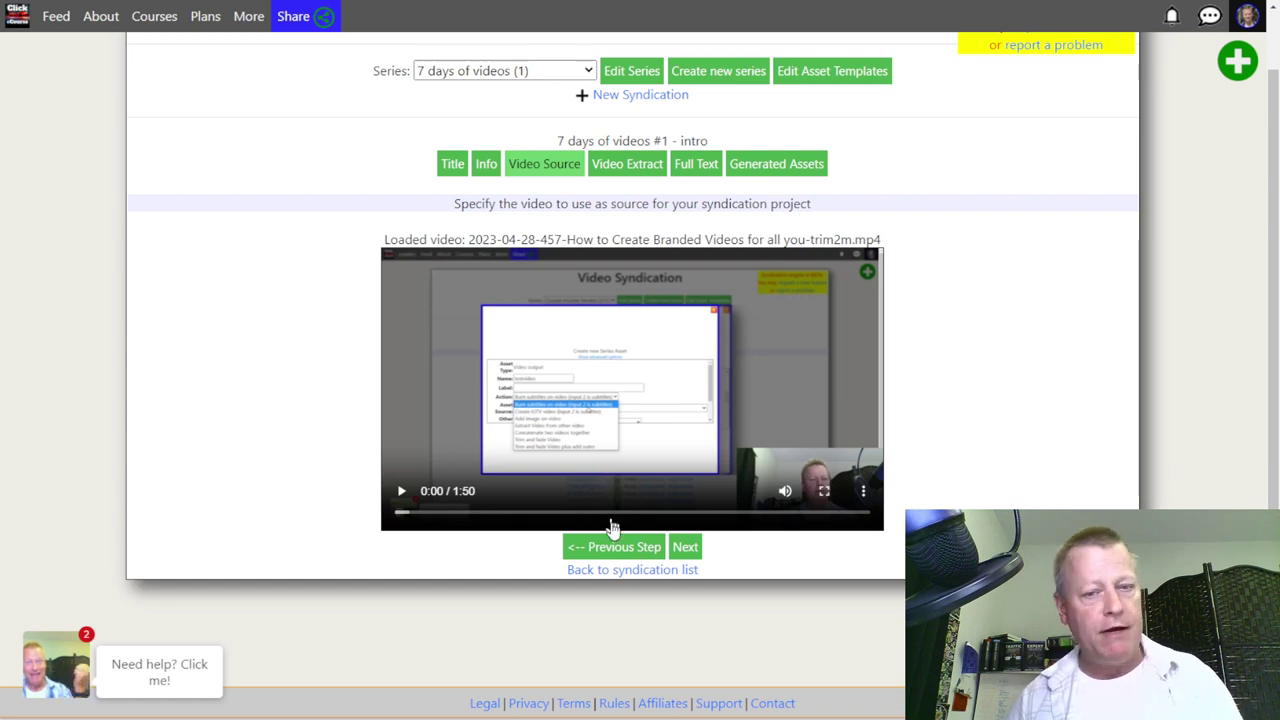
pyautogui.click(690, 549)
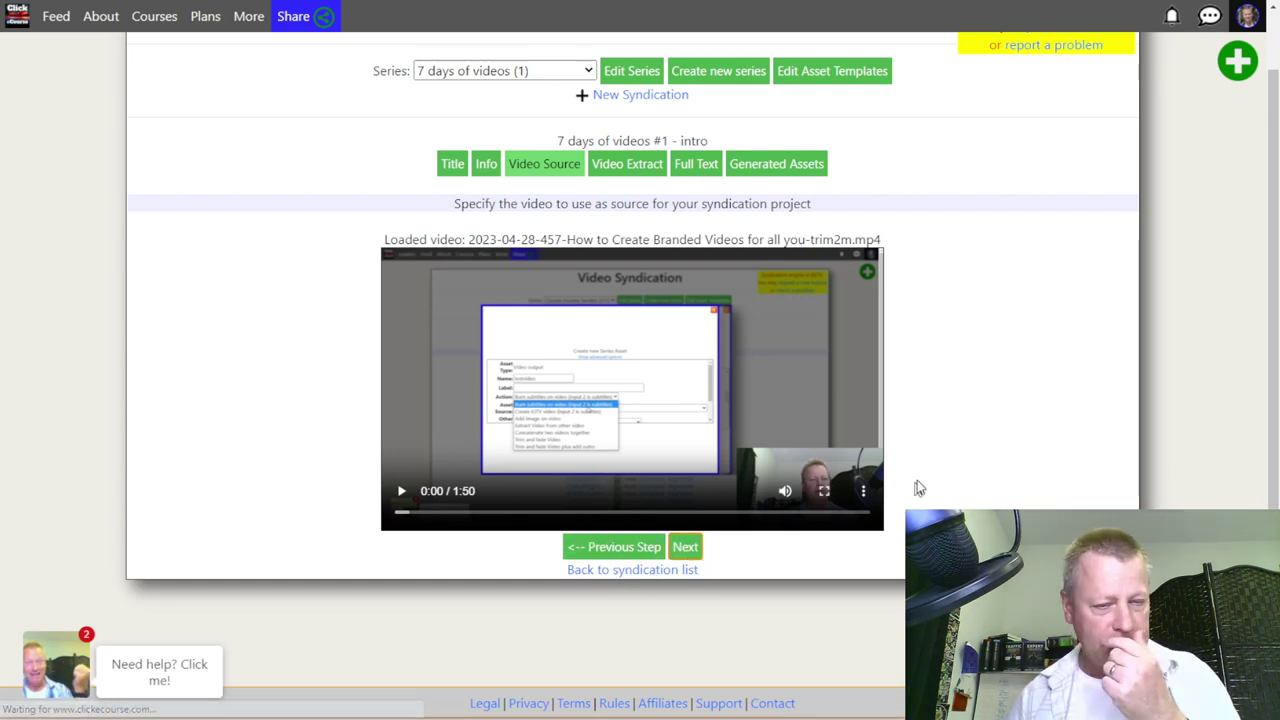
# Set the extract start positions to 0:04.57 for friclip, 0:10.9 for monclip and 0:24.67 for satclip.
pyautogui.scroll(-3, 502, 345)
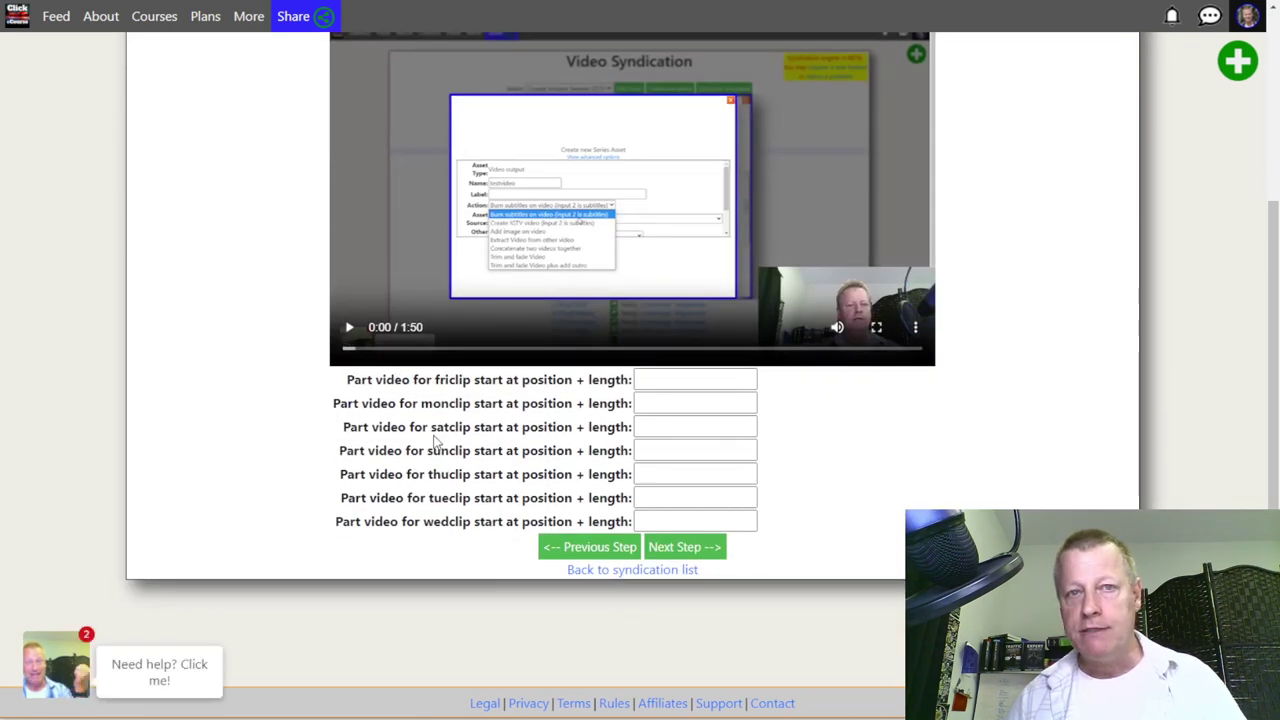
pyautogui.click(664, 390)
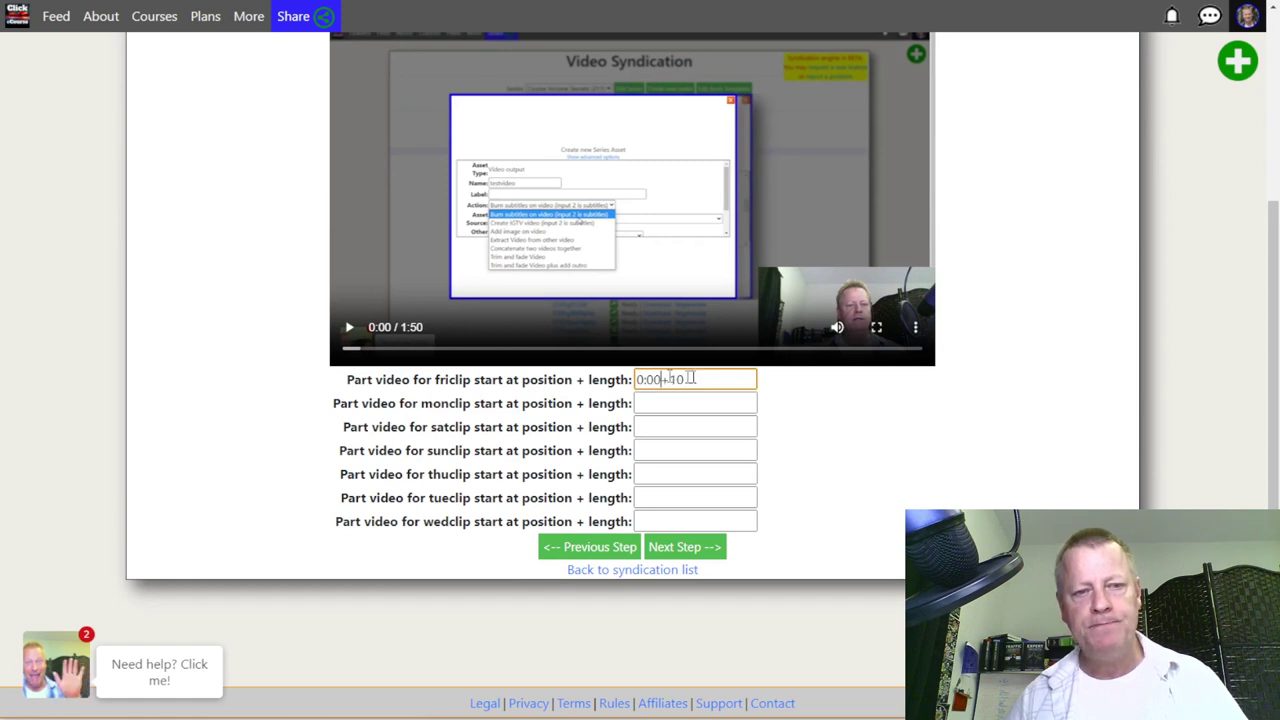
pyautogui.click(368, 352)
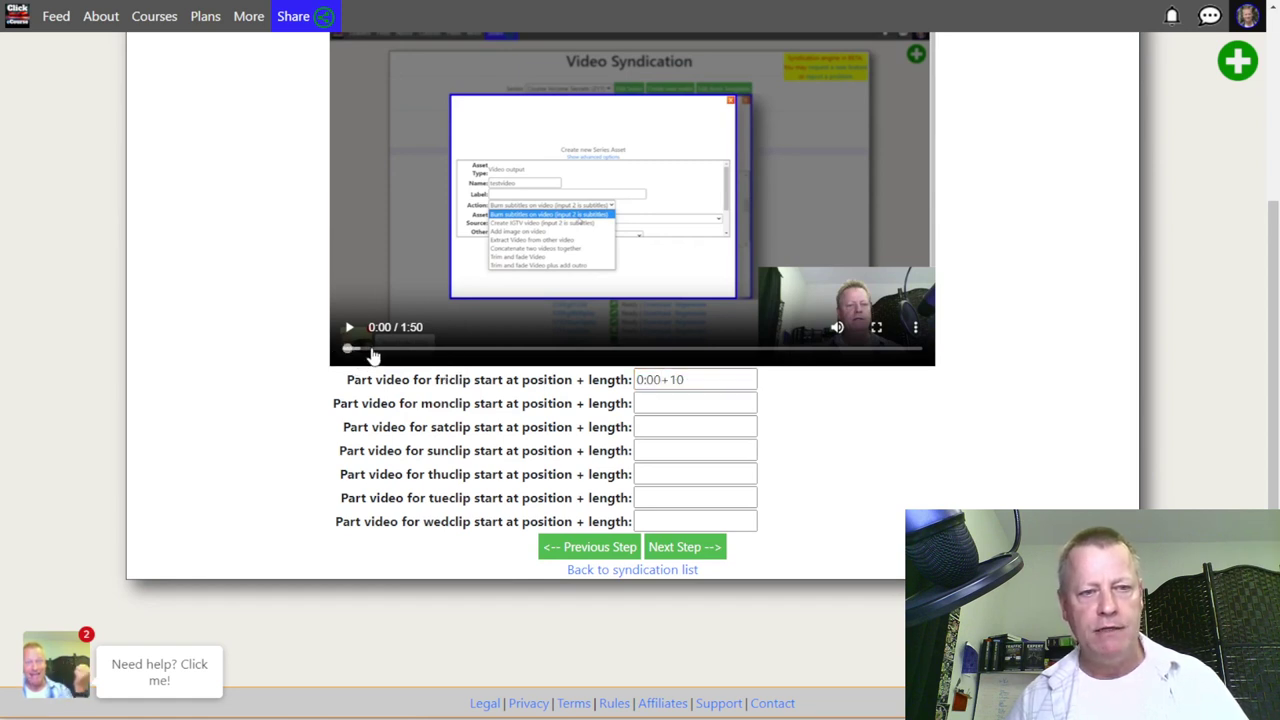
pyautogui.click(694, 406)
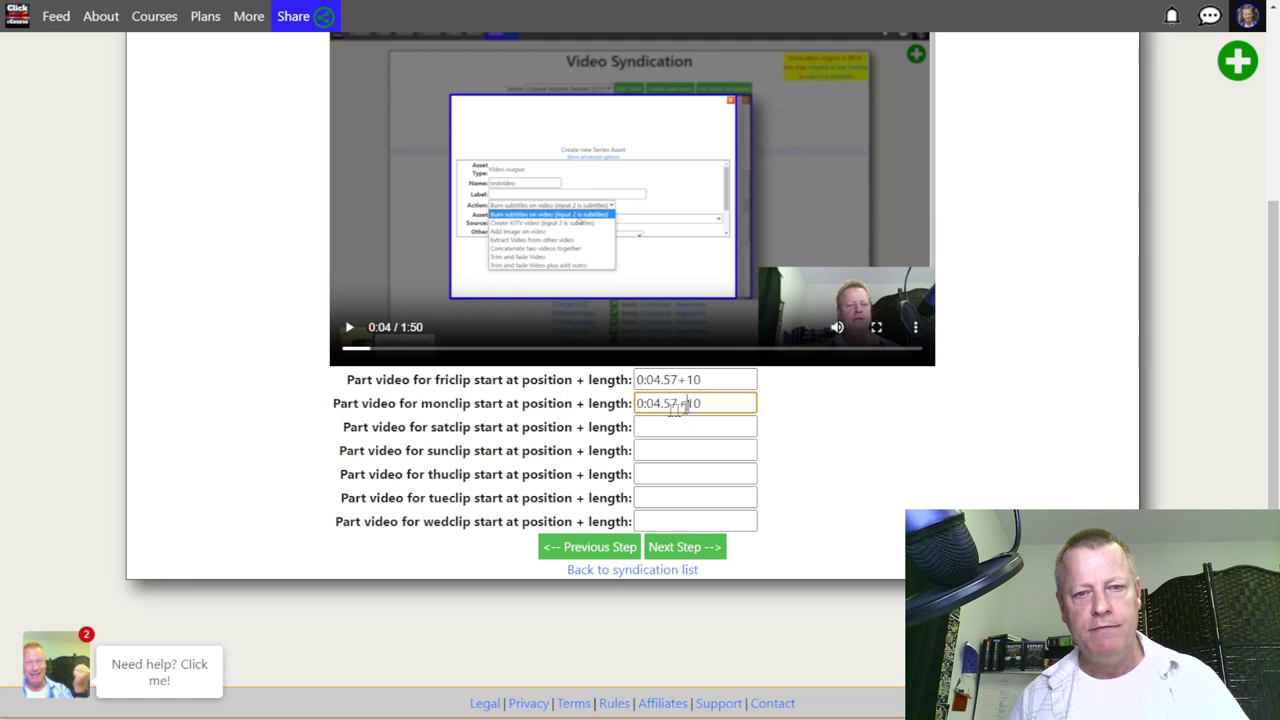
pyautogui.click(403, 348)
pyautogui.click(677, 427)
pyautogui.click(474, 350)
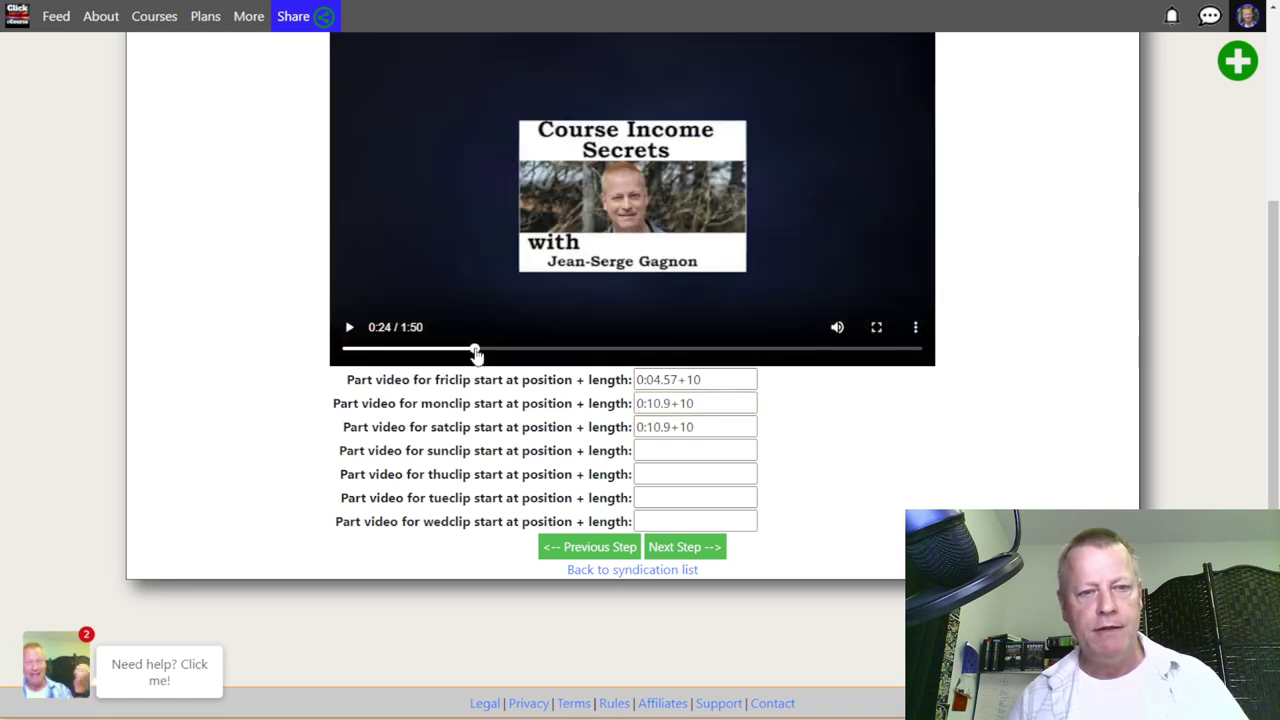
# Set the extract start positions to 0:36.85 for sunclip, 0:56.63 for thuclip, 1:13.09 for tueclip and 1:31.76 for wedclip.
pyautogui.click(684, 450)
pyautogui.click(537, 349)
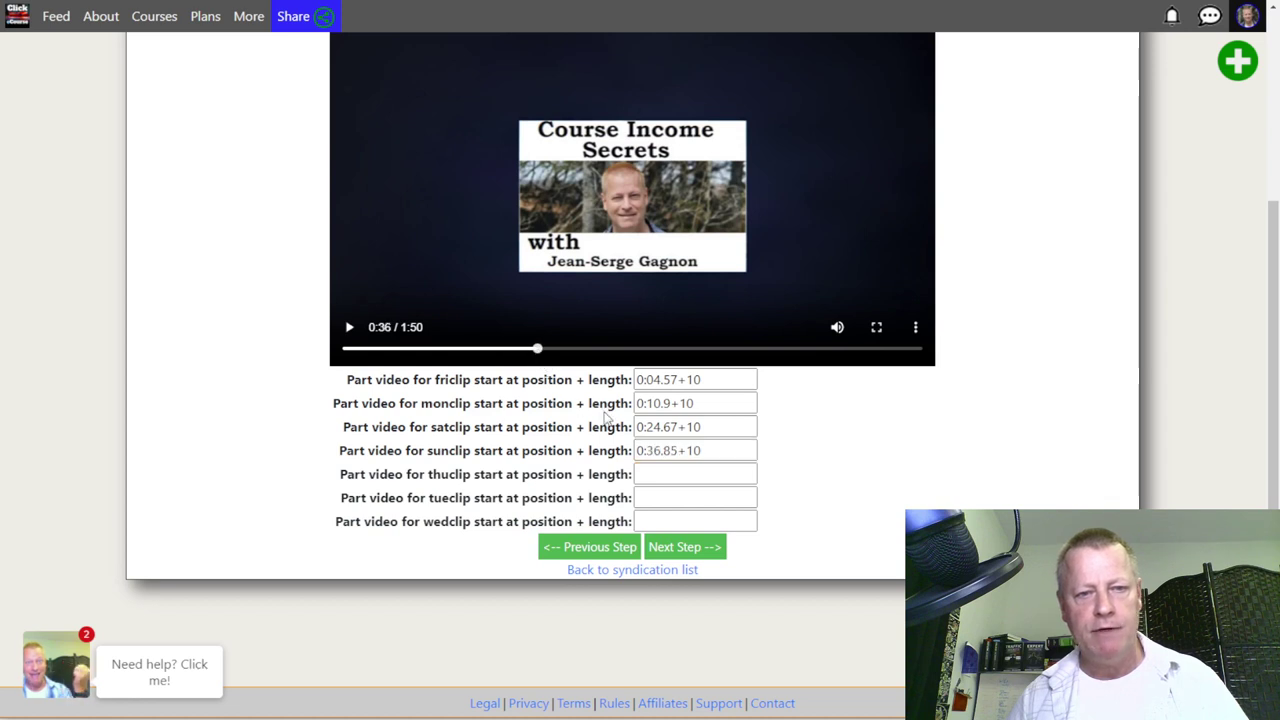
pyautogui.click(680, 475)
pyautogui.click(640, 350)
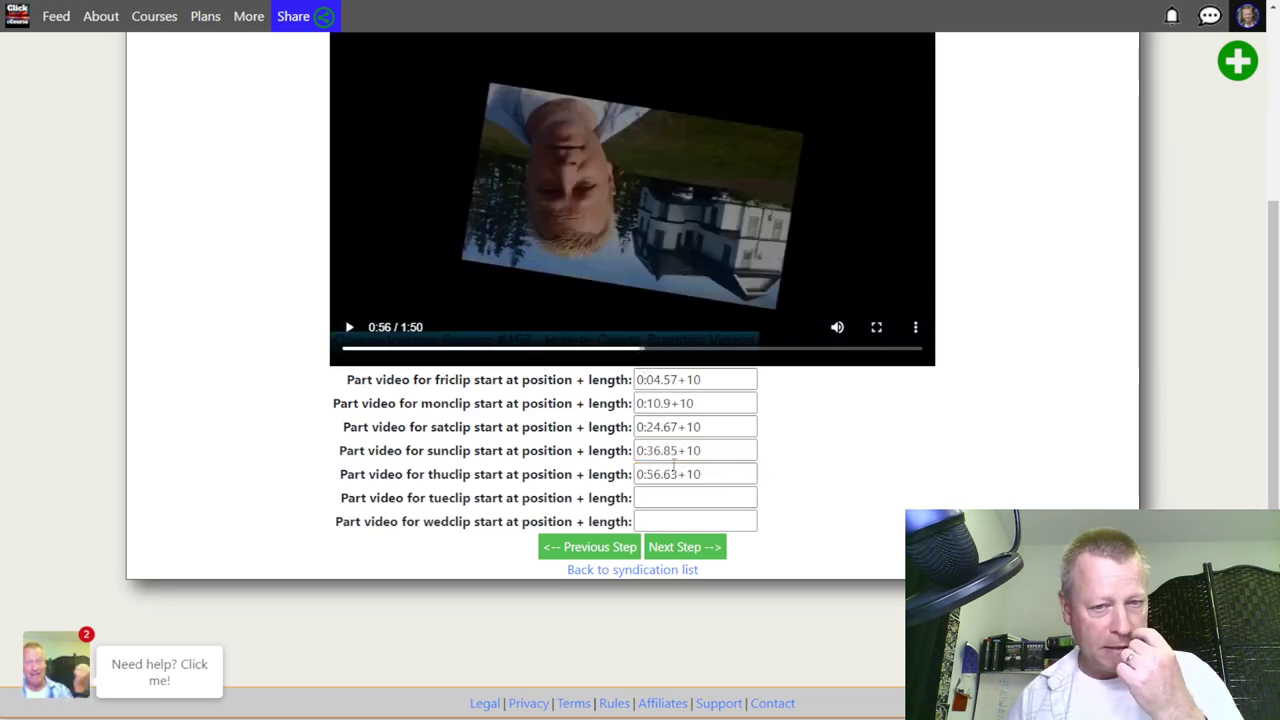
pyautogui.click(676, 495)
pyautogui.click(724, 351)
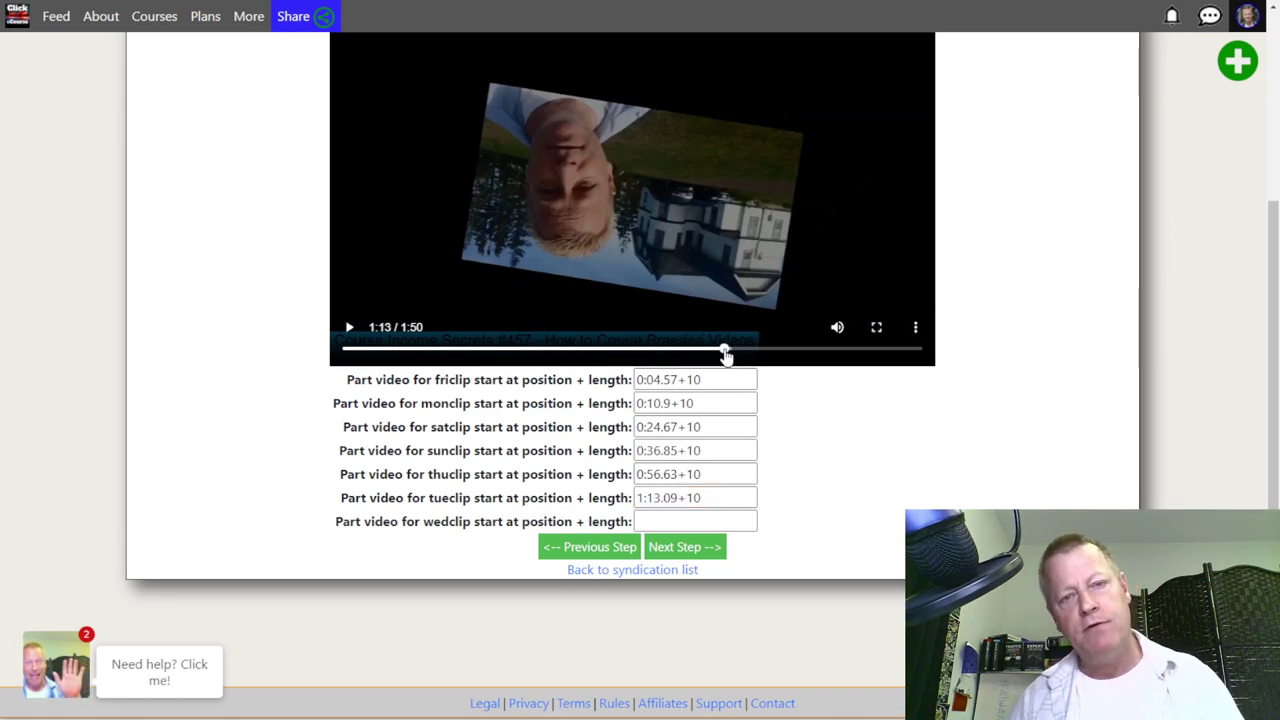
pyautogui.click(692, 519)
pyautogui.click(820, 354)
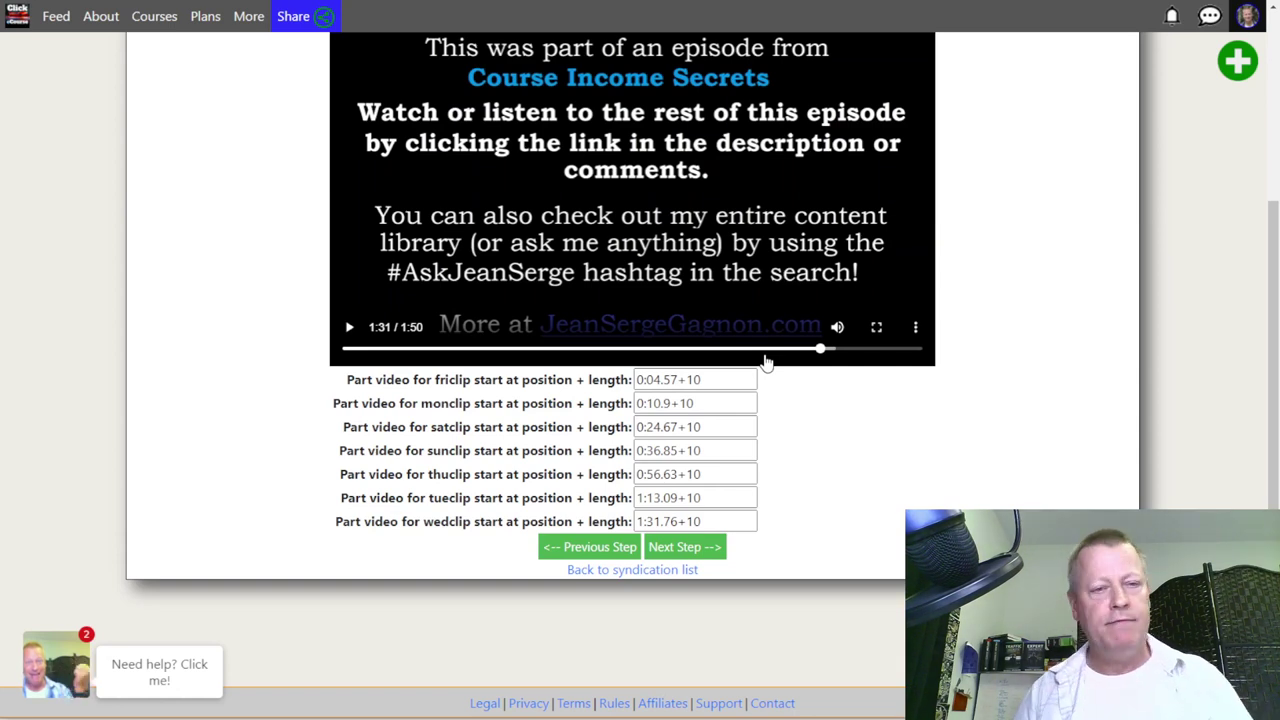
# Preview the source video at the start positions of the satclip, friclip, monclip and sunclip extracts.
pyautogui.click(729, 426)
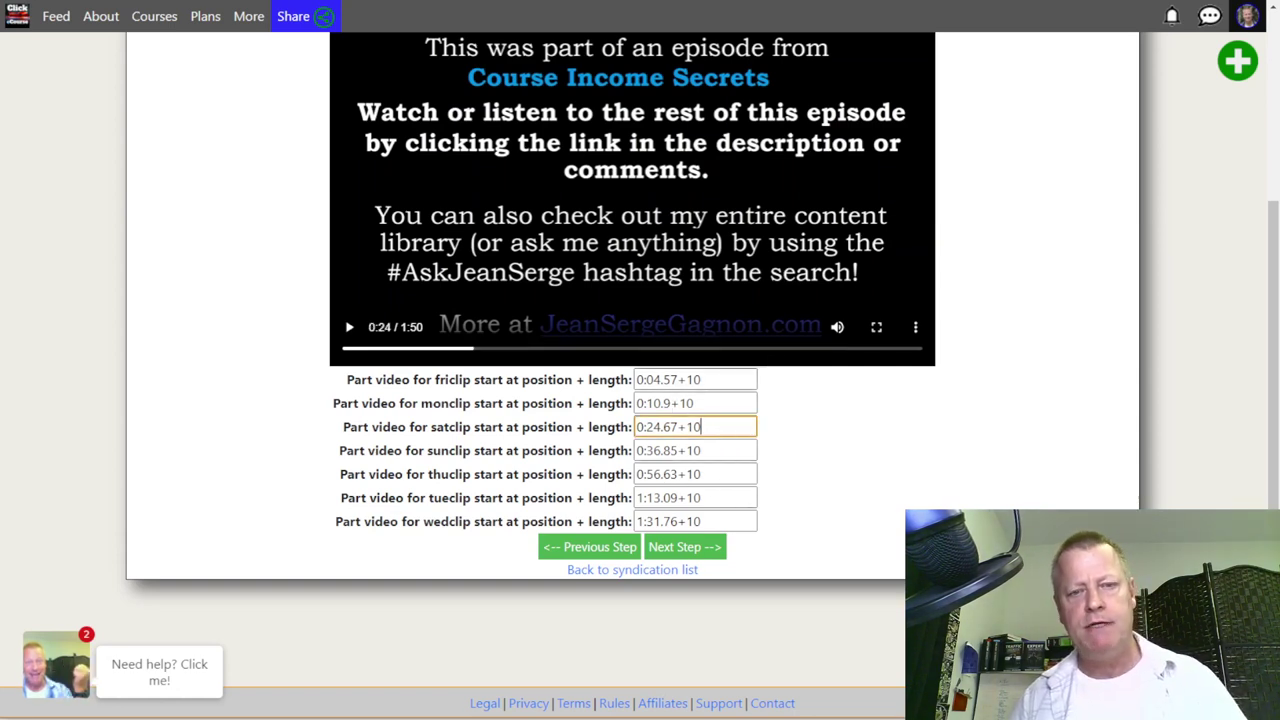
pyautogui.click(712, 380)
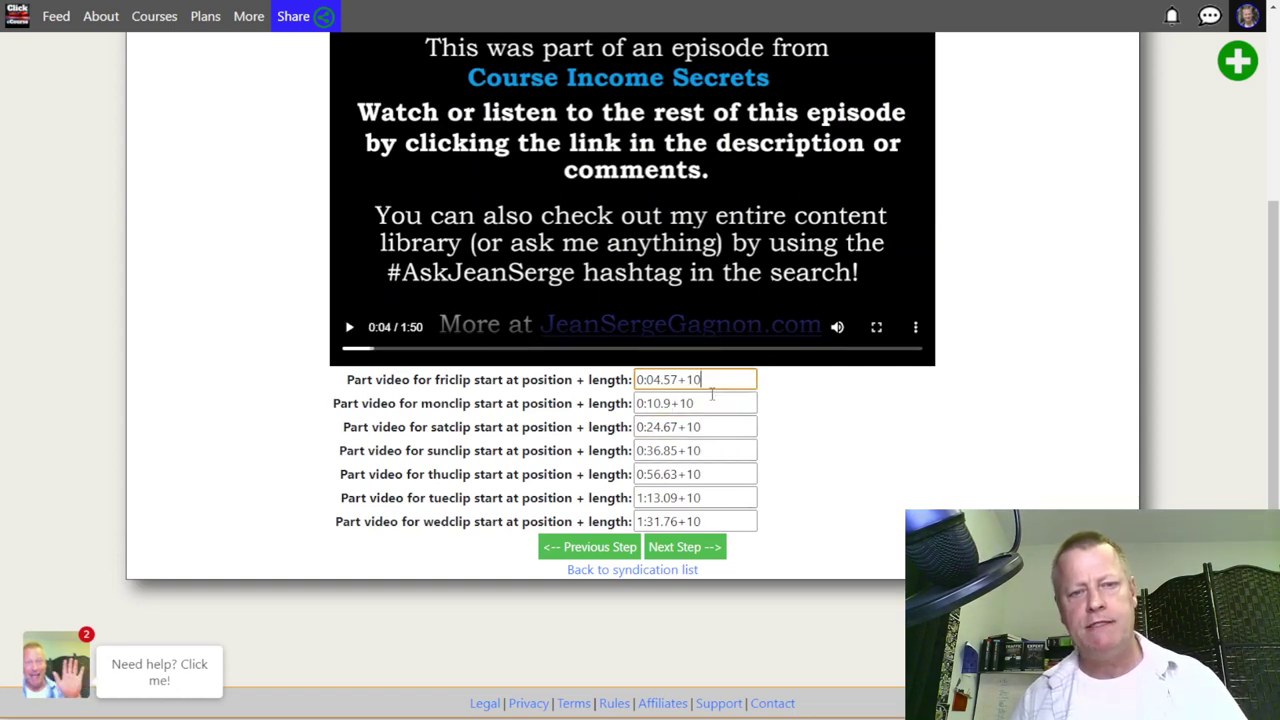
pyautogui.click(715, 403)
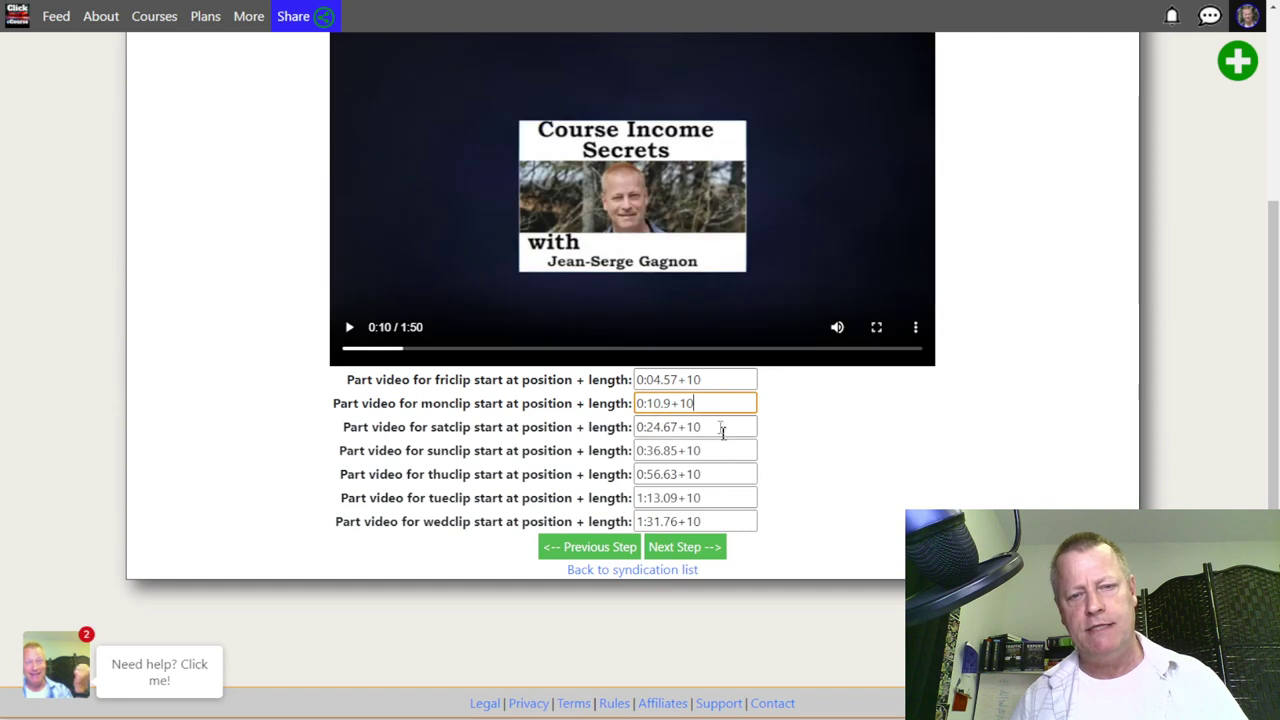
pyautogui.click(720, 426)
pyautogui.click(717, 451)
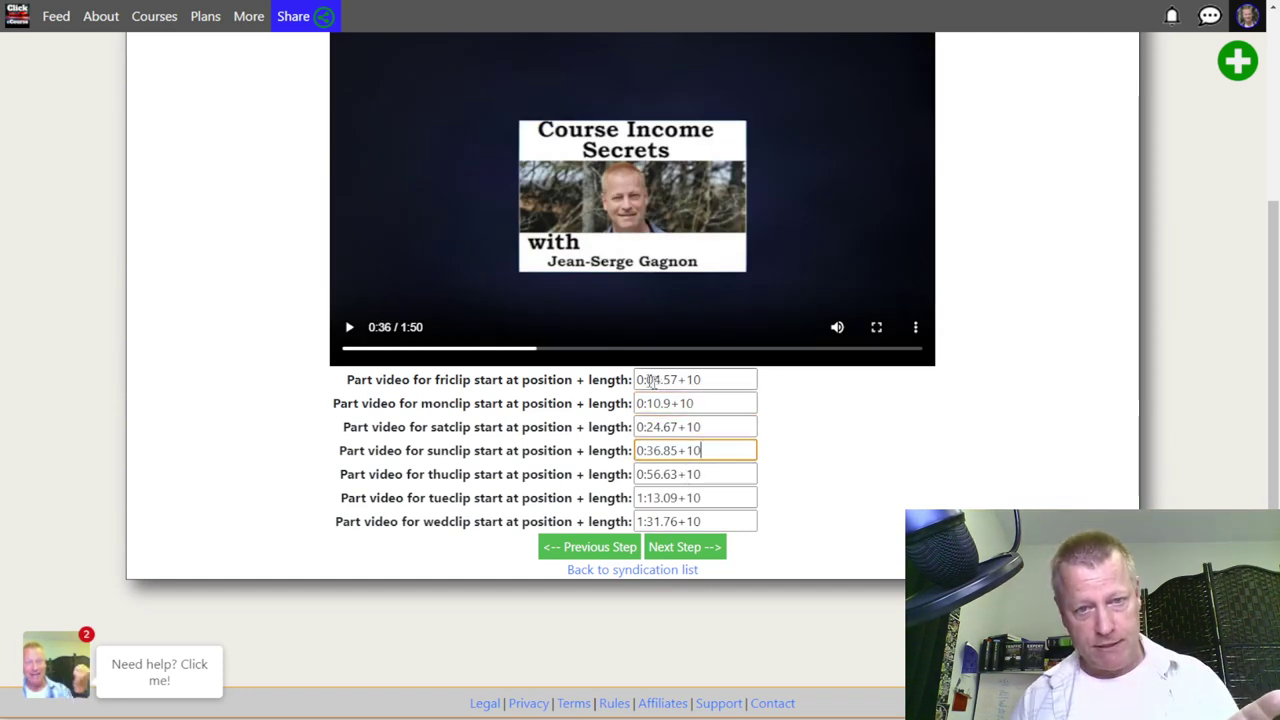
pyautogui.moveTo(638, 379); pyautogui.dragTo(666, 379)
pyautogui.click(709, 379)
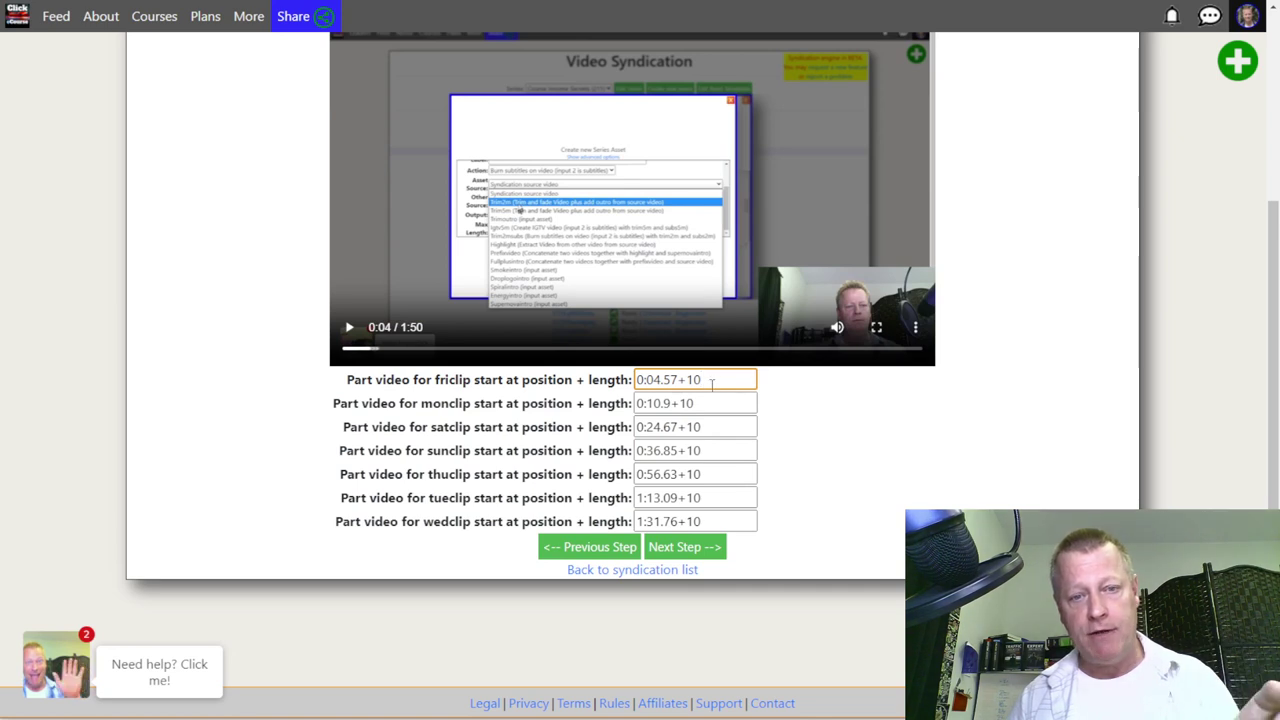
# Shorten the friclip and monclip extracts to a length of 5, keeping their start positions.
pyautogui.click(719, 380)
pyautogui.press('BackSpace')
pyautogui.press('BackSpace')
pyautogui.press('BackSpace')
pyautogui.press('BackSpace')
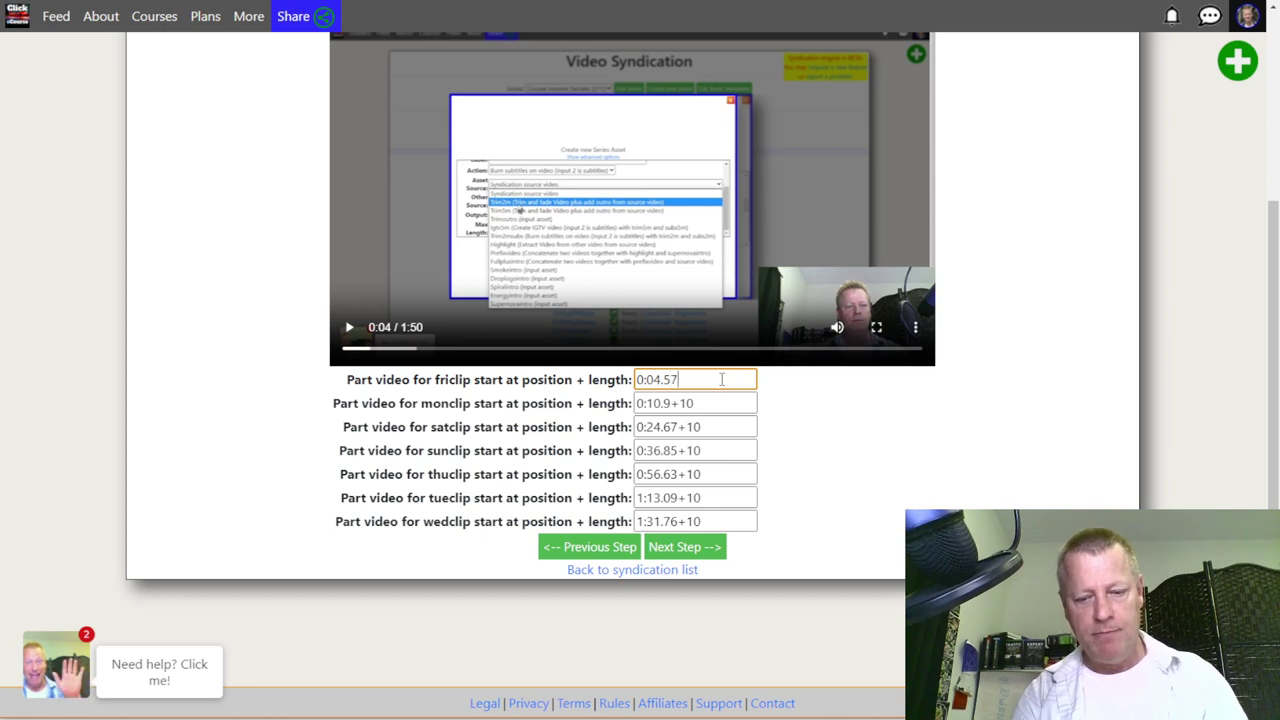
pyautogui.write('+5')
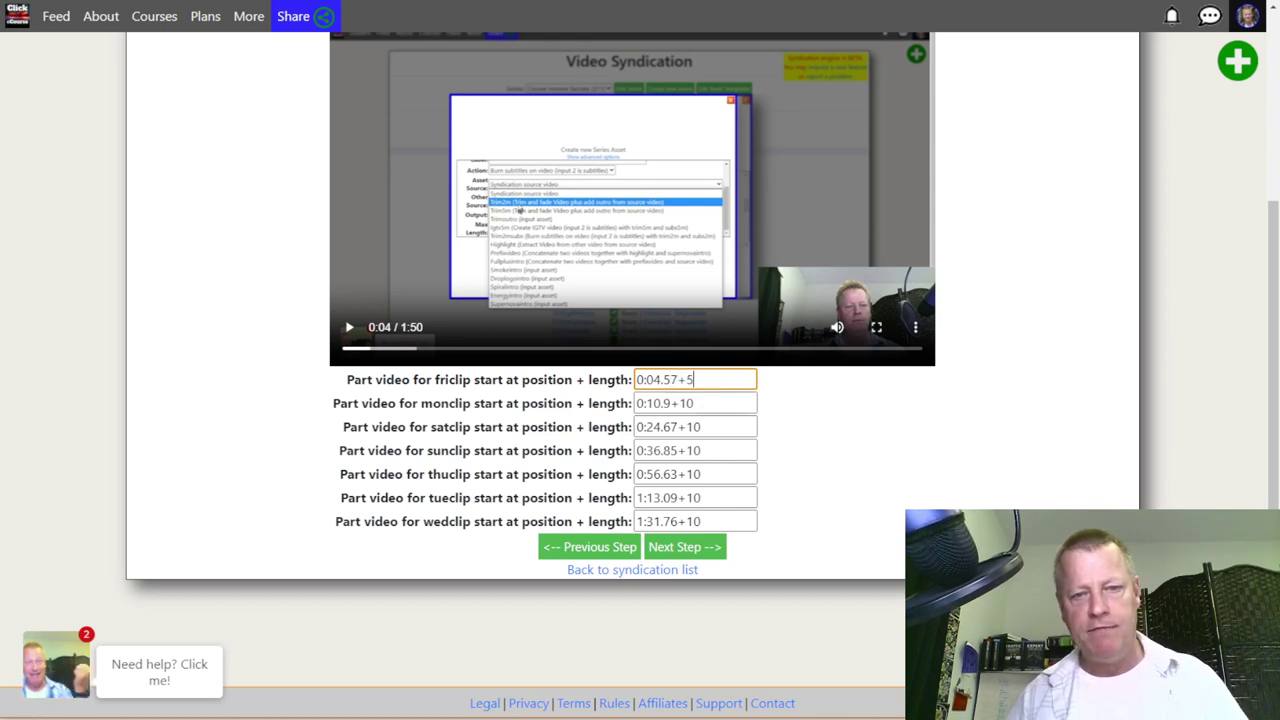
pyautogui.click(705, 401)
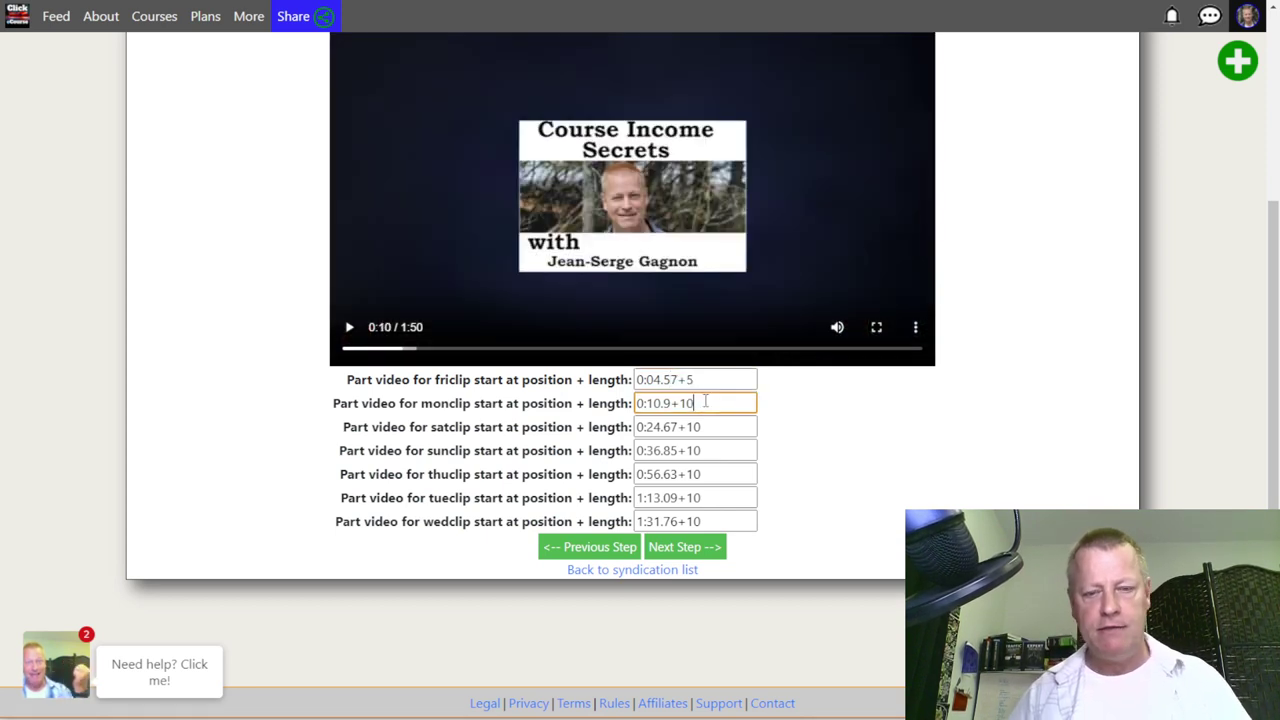
pyautogui.press('BackSpace')
pyautogui.press('BackSpace')
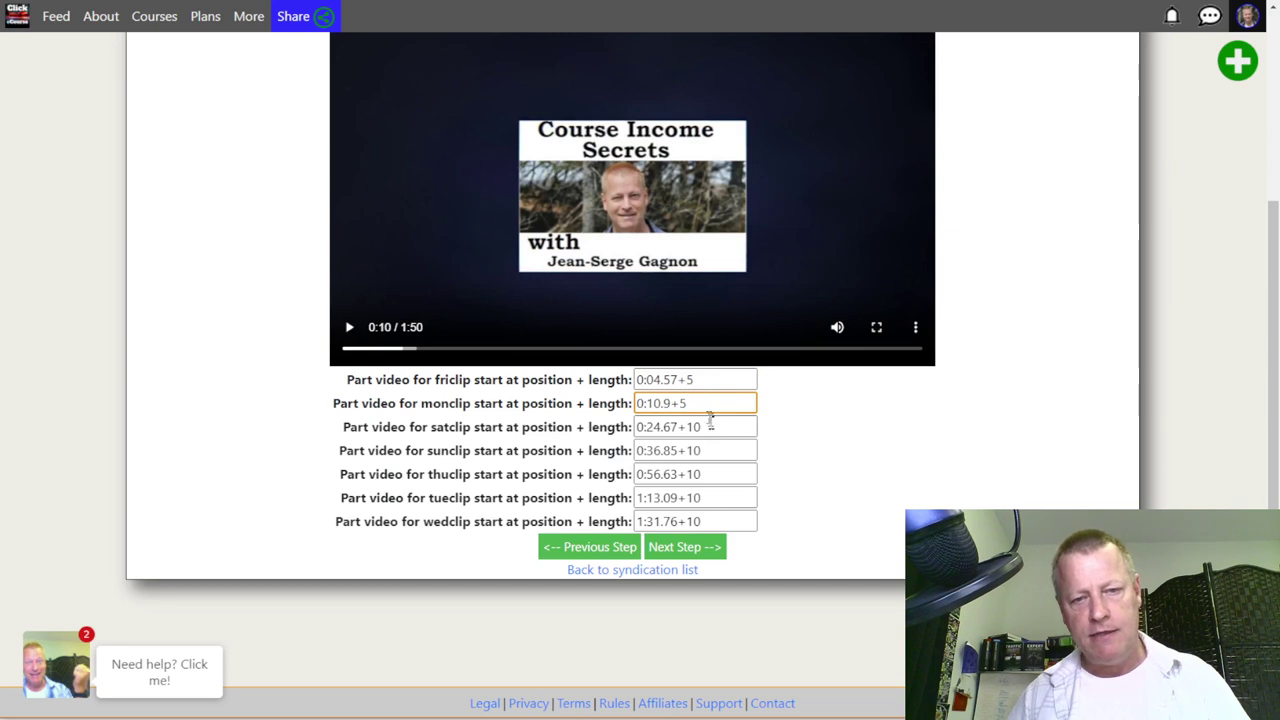
# Shorten the satclip and sunclip extracts to a length of 5, keeping their start positions.
pyautogui.click(713, 426)
pyautogui.press('BackSpace')
pyautogui.press('BackSpace')
pyautogui.write('5')
pyautogui.click(724, 450)
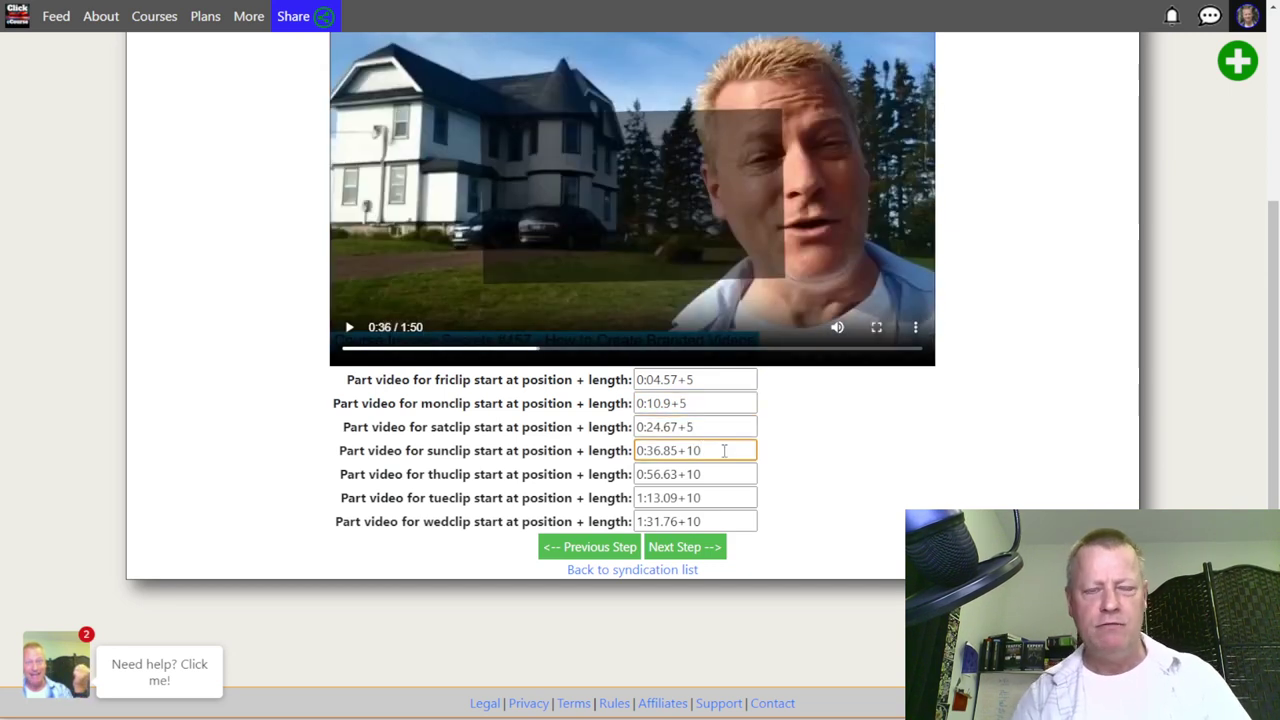
pyautogui.press('BackSpace')
pyautogui.press('BackSpace')
pyautogui.write('5')
# Shorten the thuclip, tueclip and wedclip extracts to a length of 5 and submit the extract settings.
pyautogui.click(716, 476)
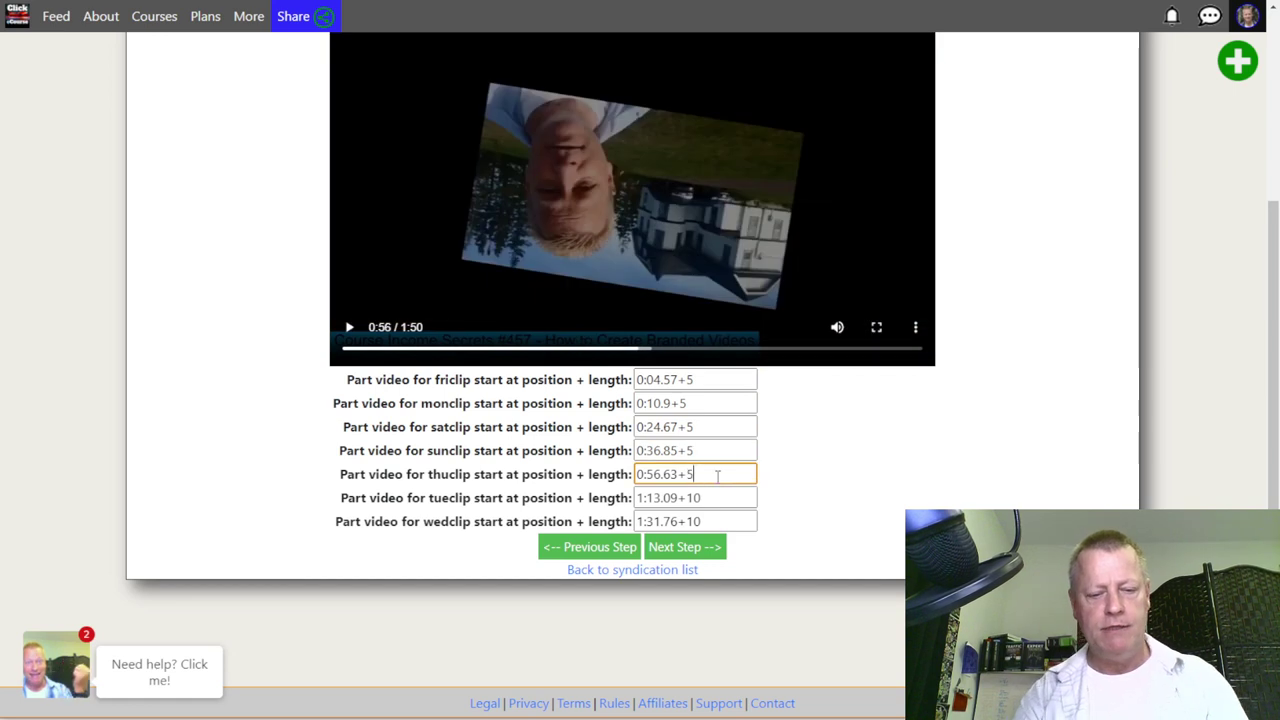
pyautogui.write('5')
pyautogui.click(718, 494)
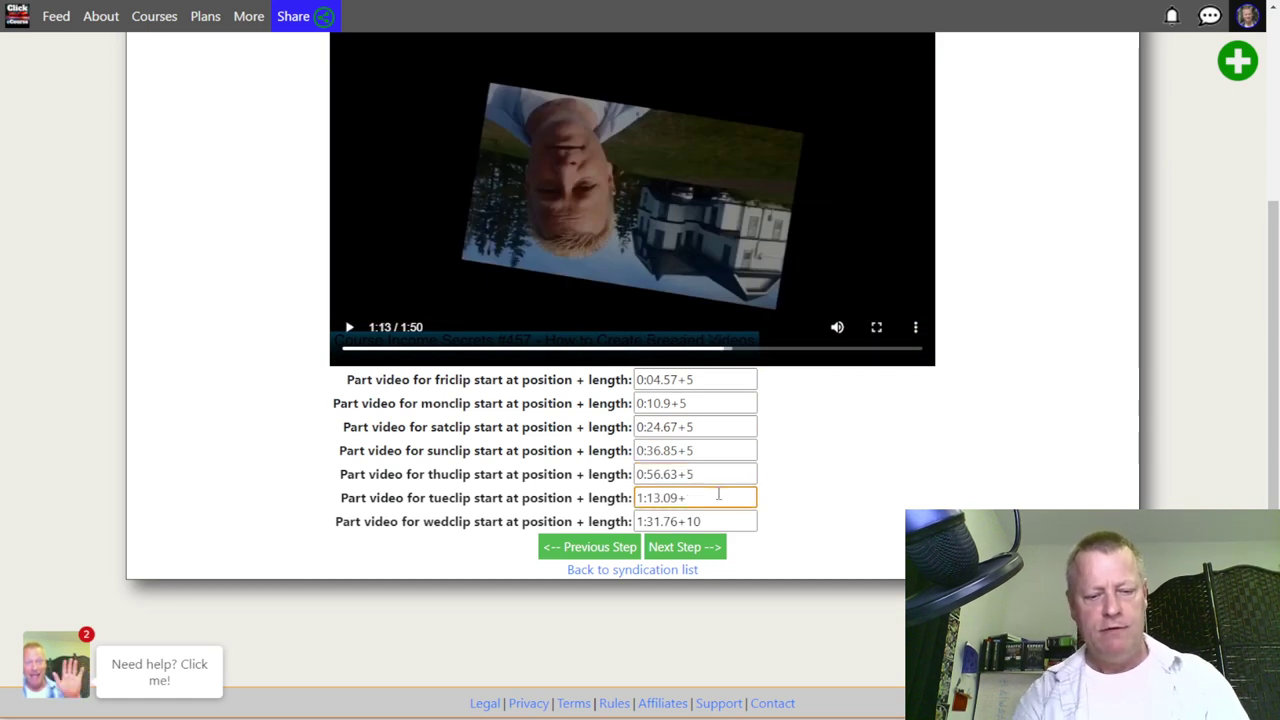
pyautogui.press('BackSpace')
pyautogui.press('BackSpace')
pyautogui.write('5')
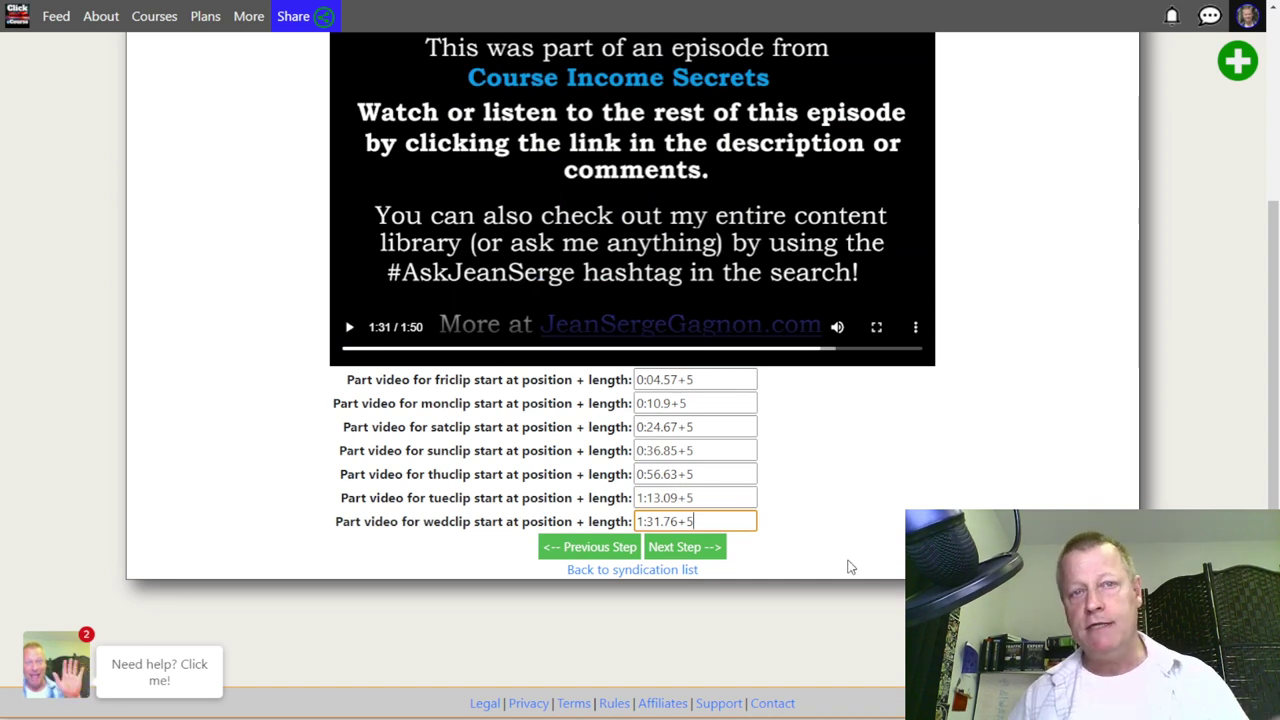
pyautogui.click(715, 549)
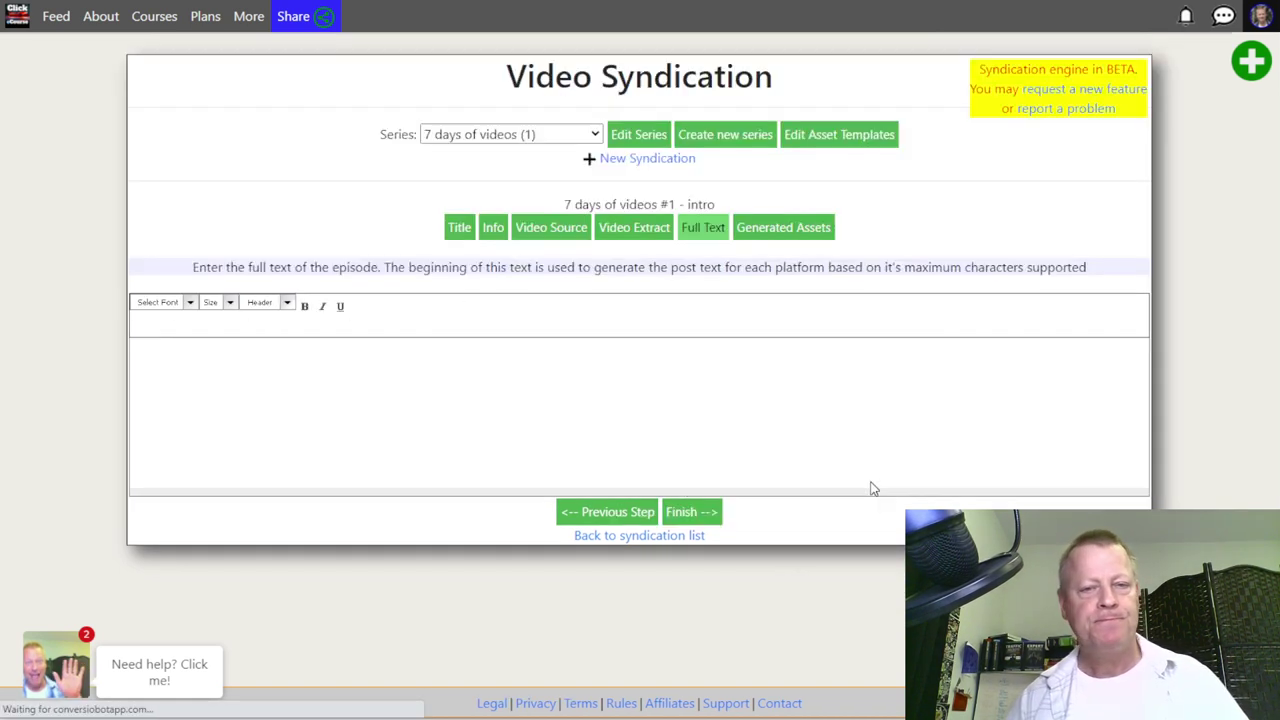
# Enter "This is the text to show in posts" as the full text of the episode.
pyautogui.write('This is the test')
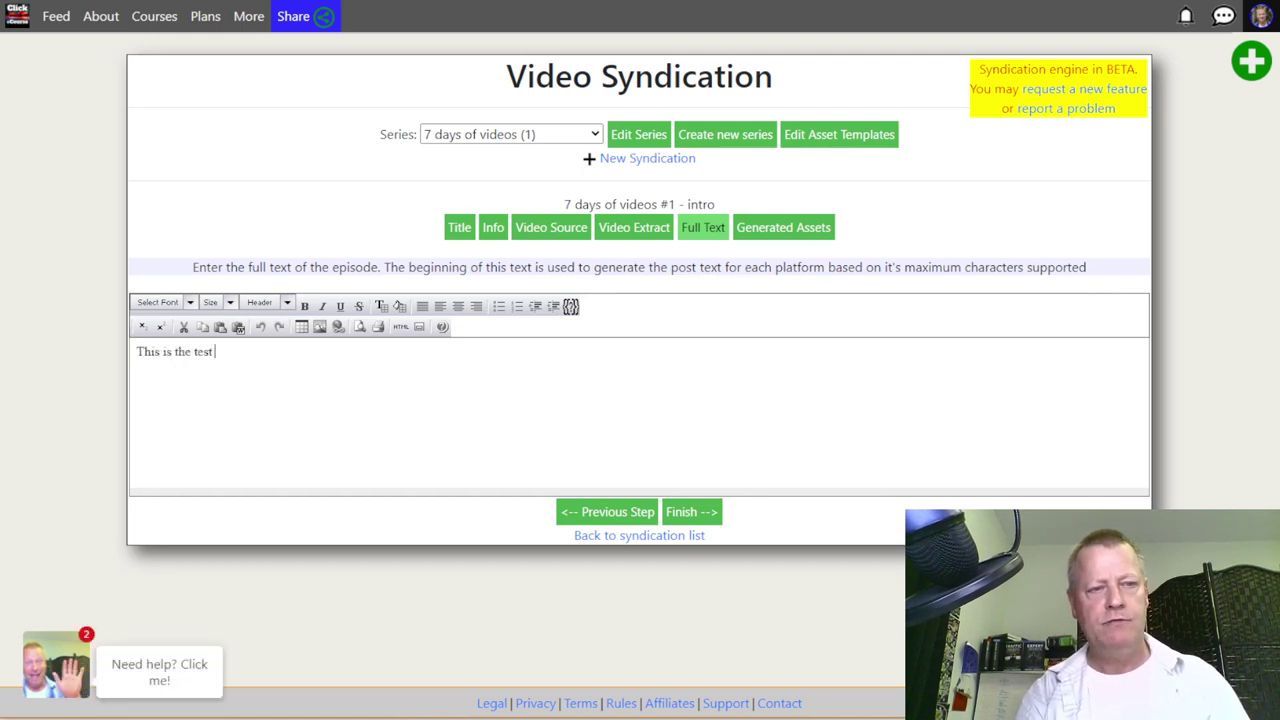
pyautogui.press('BackSpace')
pyautogui.press('BackSpace')
pyautogui.write('xt ')
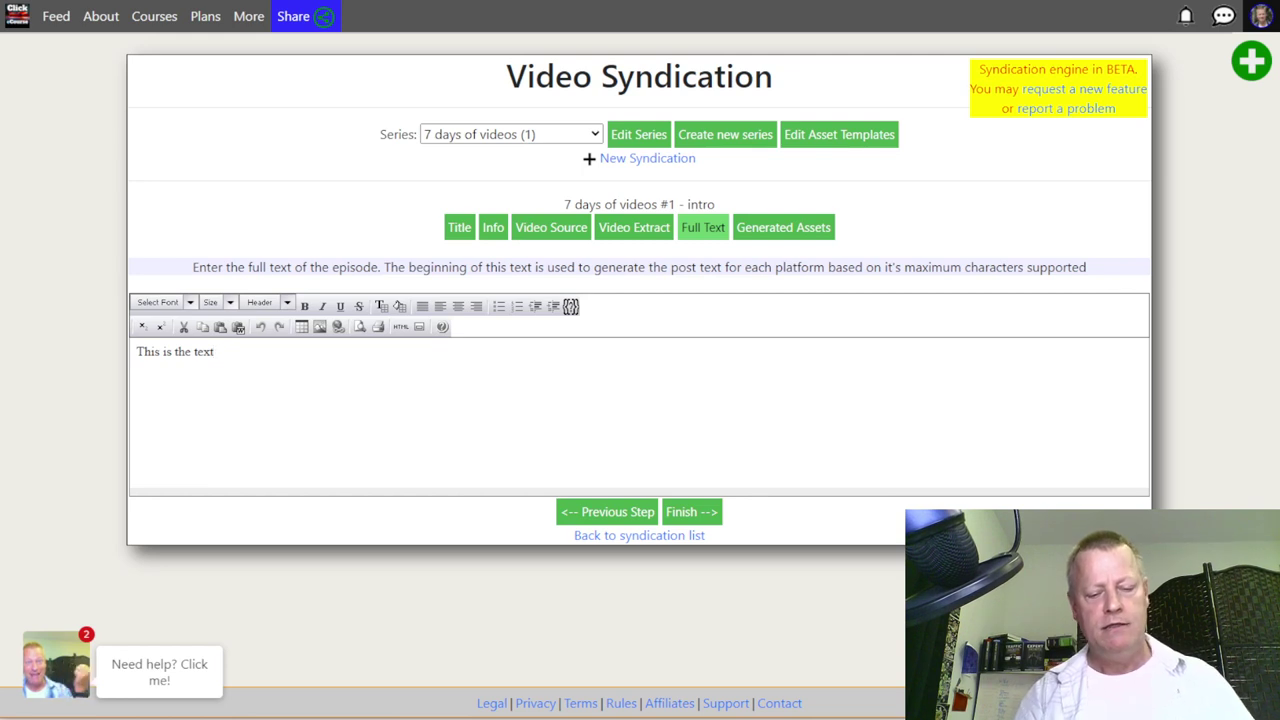
pyautogui.write('t show in posts')
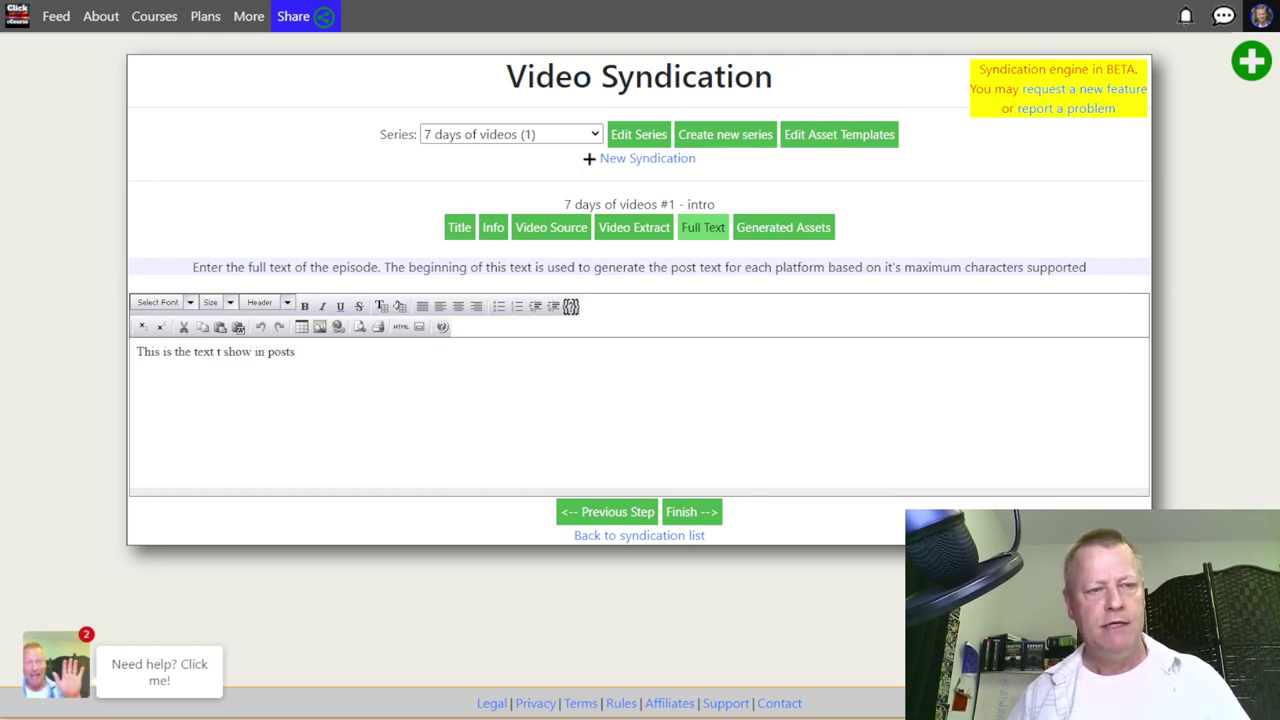
pyautogui.click(222, 352)
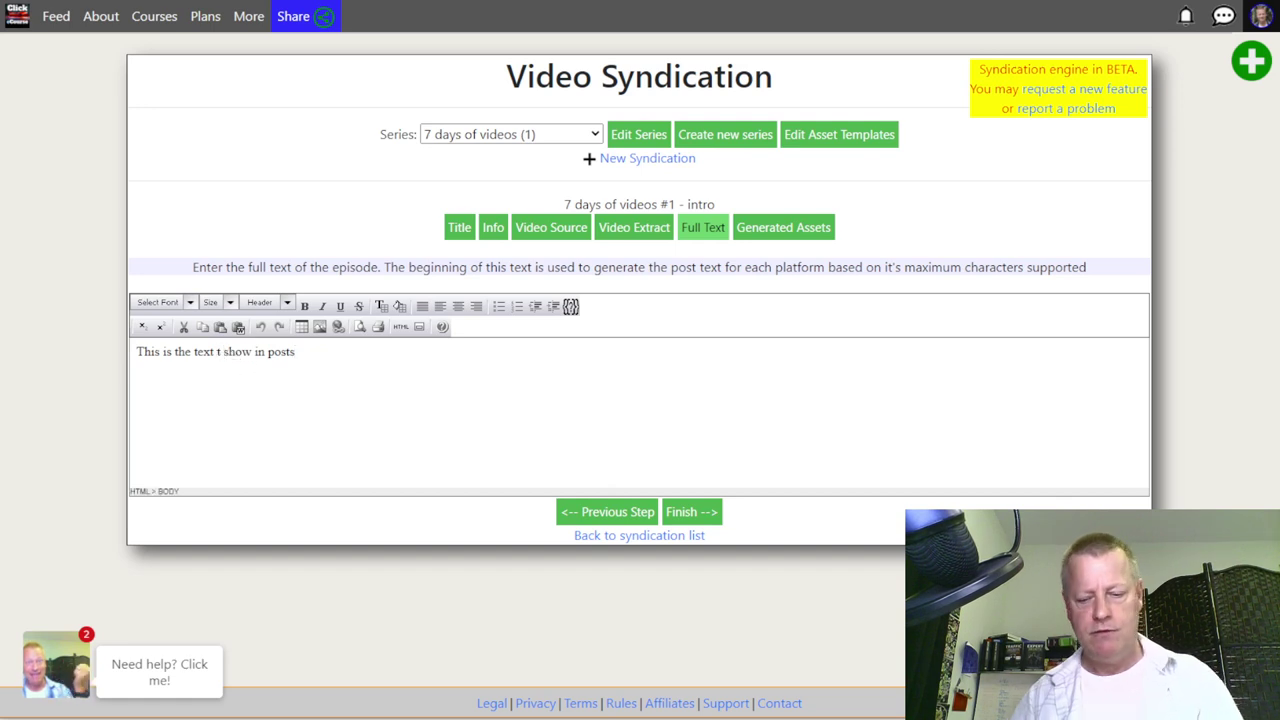
pyautogui.write('o')
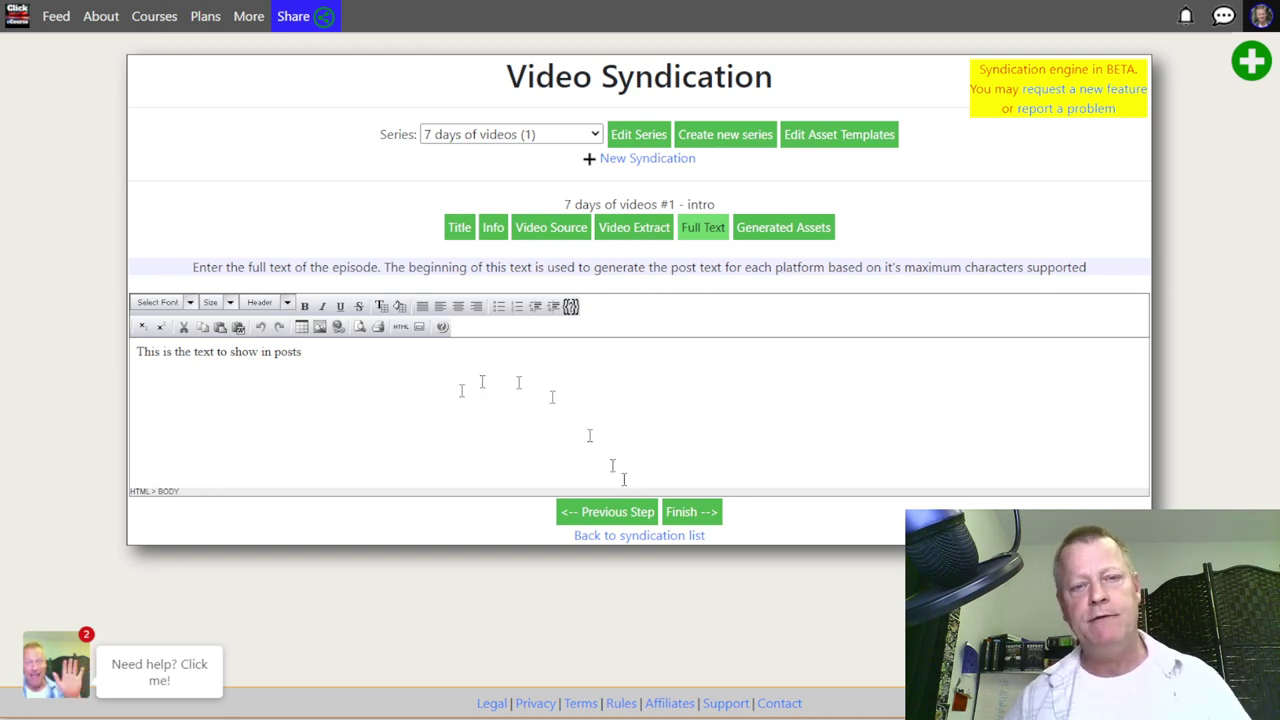
# Finish the episode setup, then generate its seven clip assets and refresh their status.
pyautogui.click(692, 512)
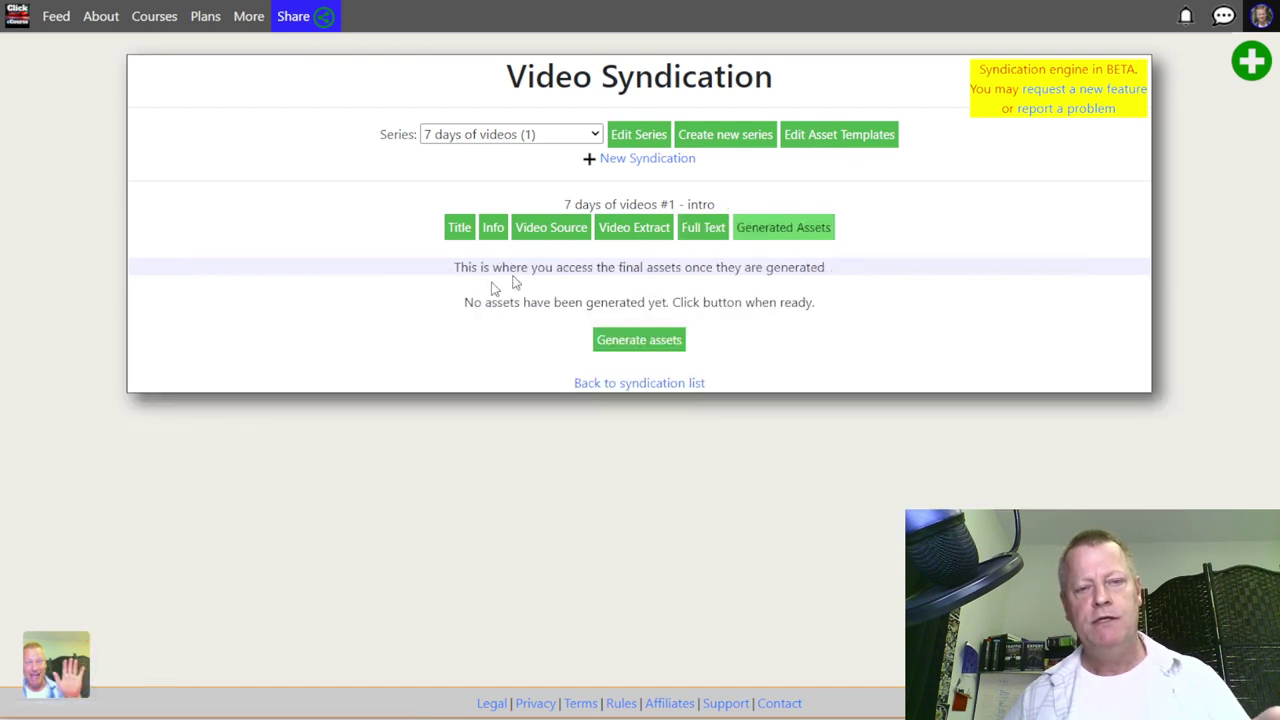
pyautogui.click(632, 342)
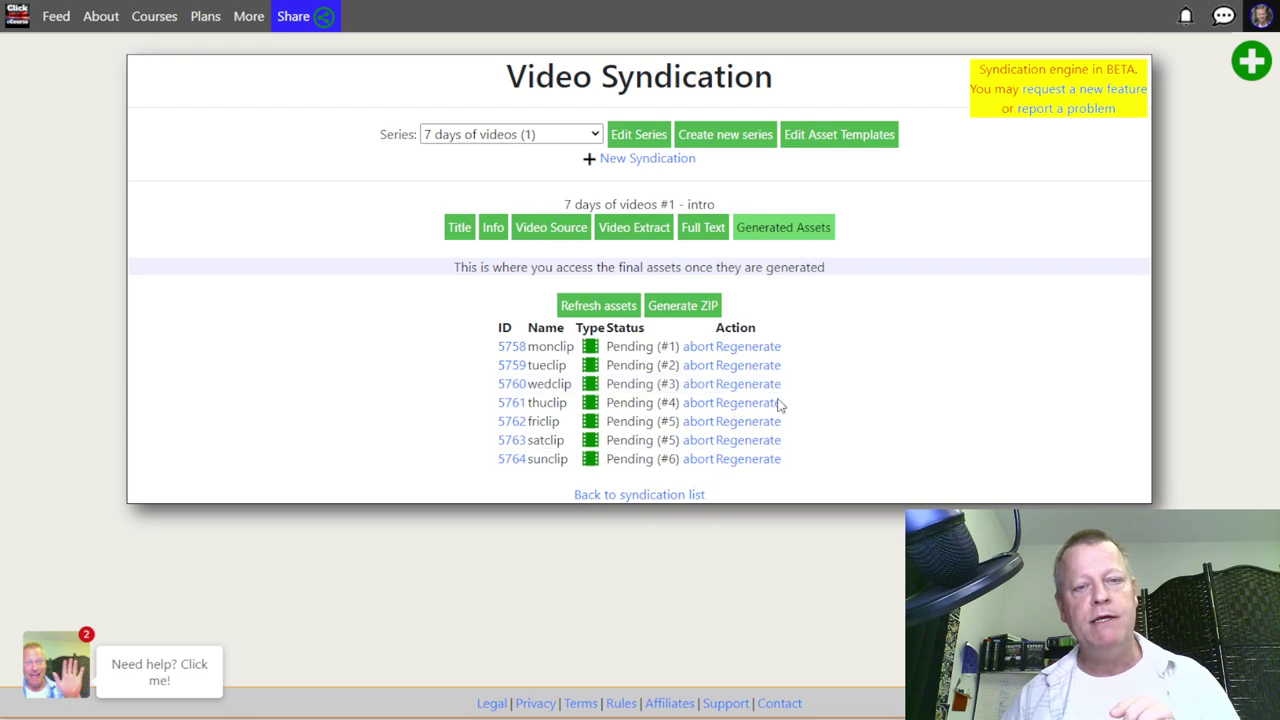
pyautogui.click(598, 307)
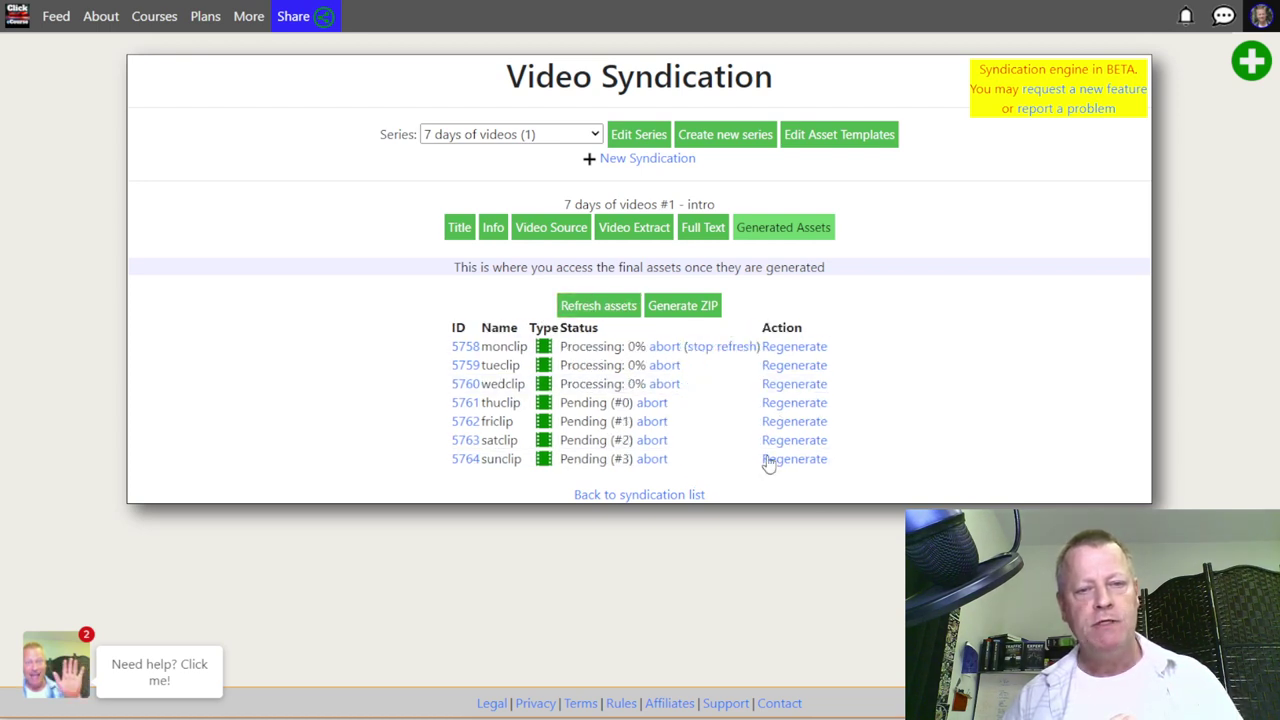